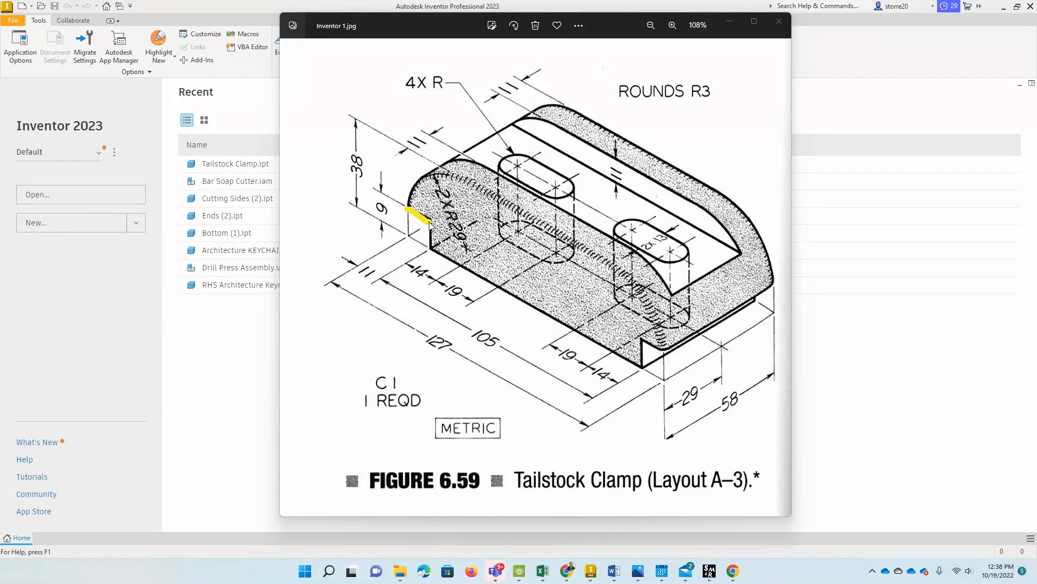
Examine the stepped, round-cornered outline of the clamp's near side face in the Inventor 1.jpg reference drawing by tracing over it
drag(431, 250, 653, 369)
mouse_move(408, 212)
mouse_down()
mouse_move(431, 226)
mouse_move(462, 274)
mouse_move(651, 372)
mouse_up()
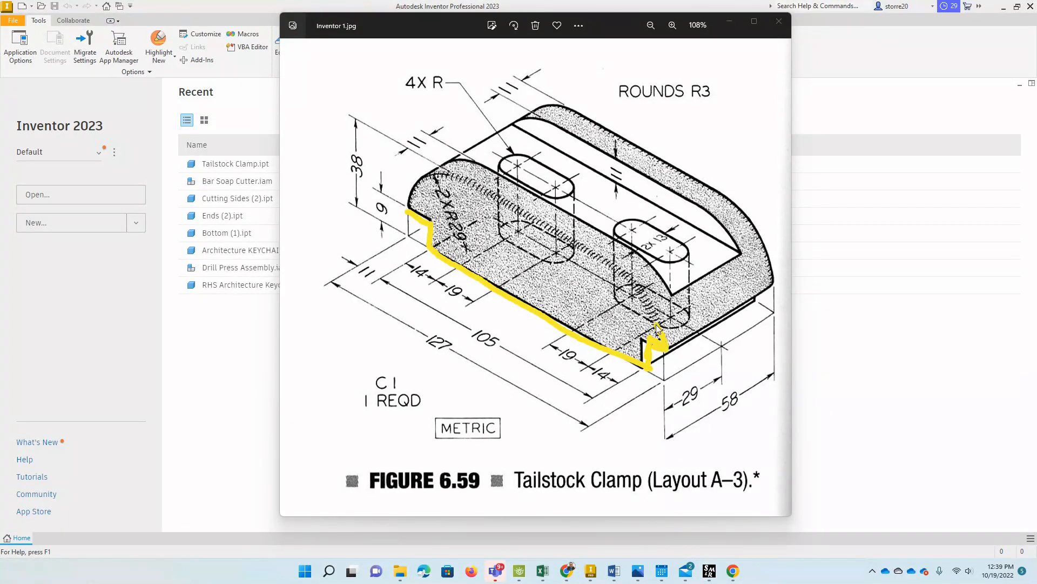
mouse_move(656, 325)
mouse_down()
mouse_move(636, 283)
mouse_move(431, 178)
mouse_move(408, 214)
mouse_up()
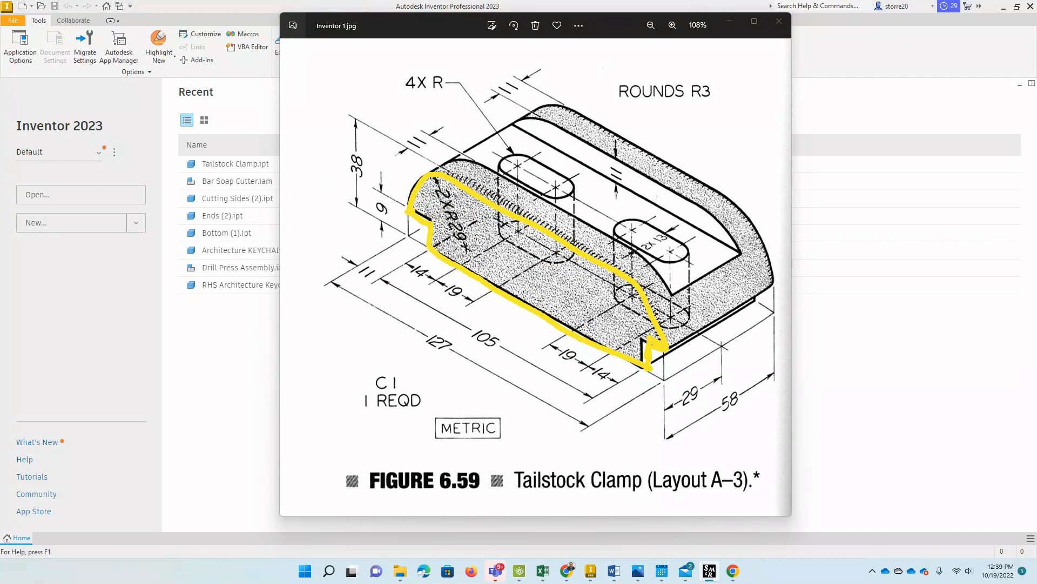
key(Escape)
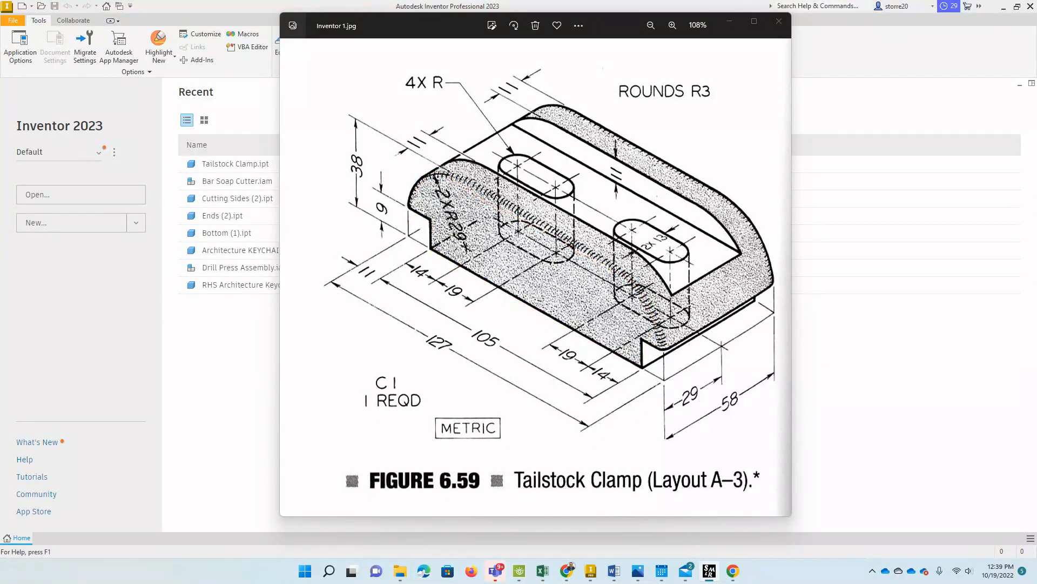
Move the reference drawing out of the way and create a new part from the Metric Standard (mm).ipt template
drag(397, 25, 560, 60)
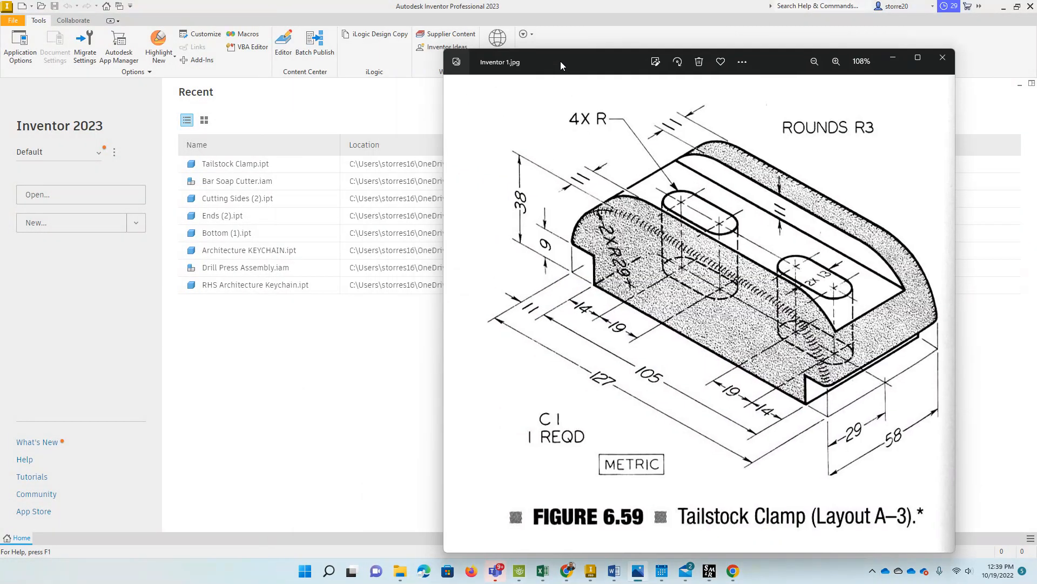
drag(629, 89, 1036, 92)
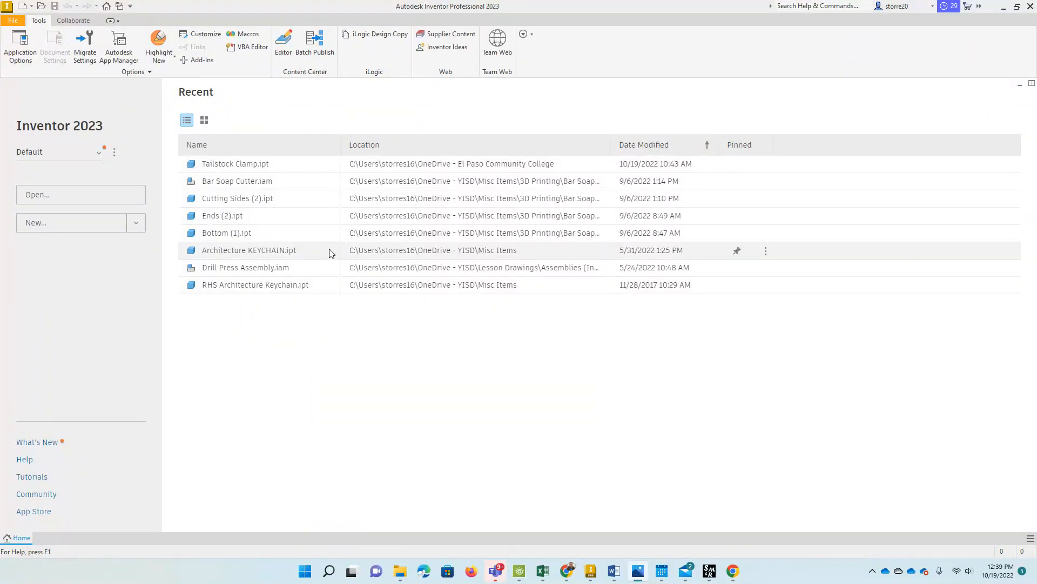
click(13, 20)
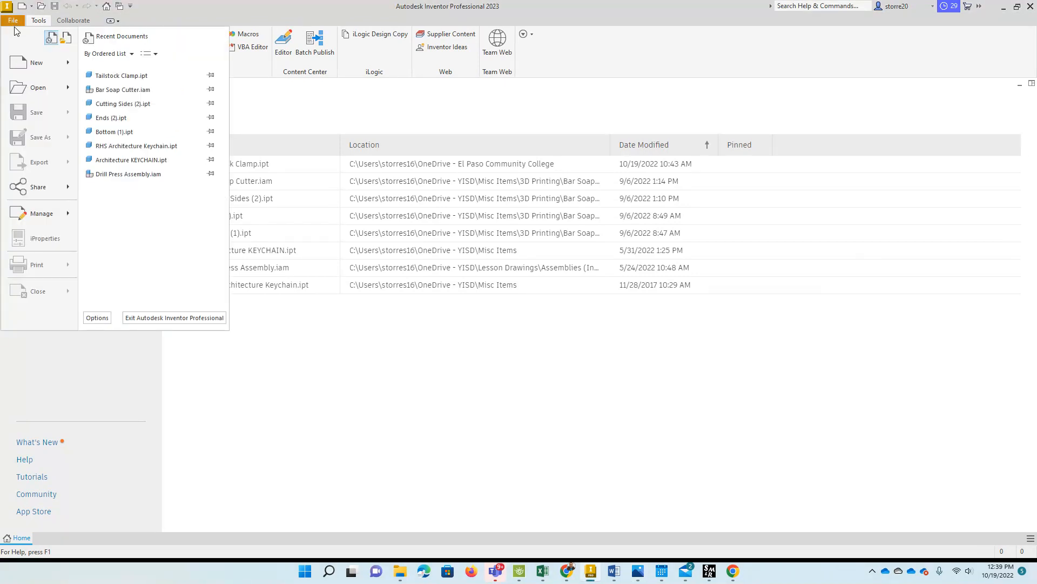
click(69, 66)
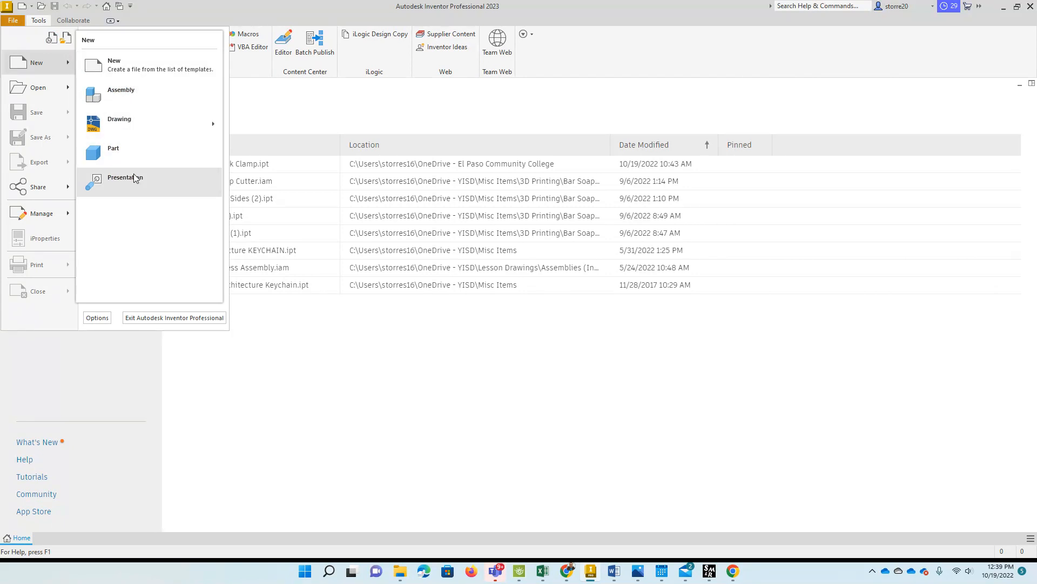
click(138, 70)
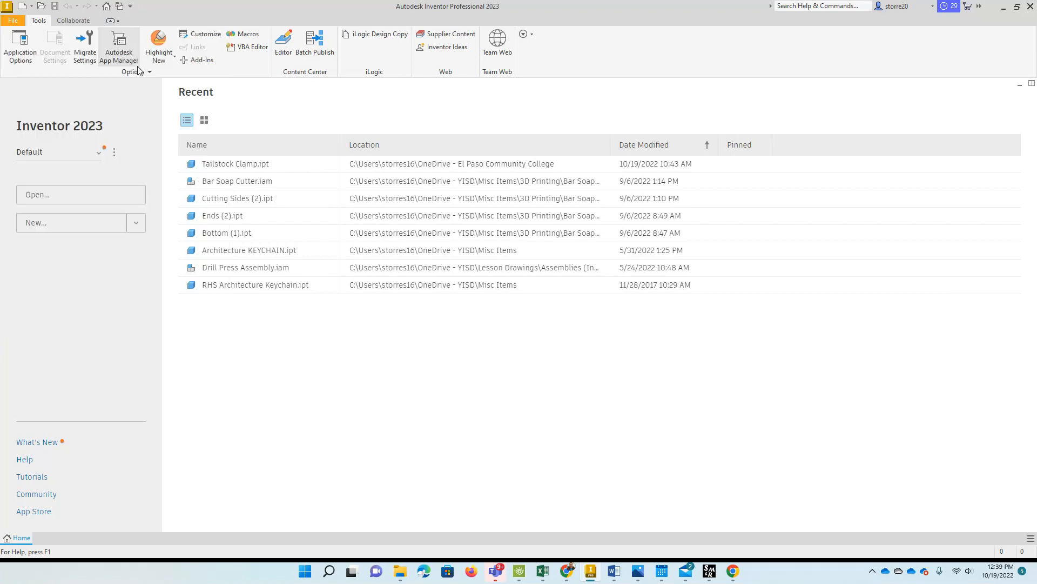
click(325, 178)
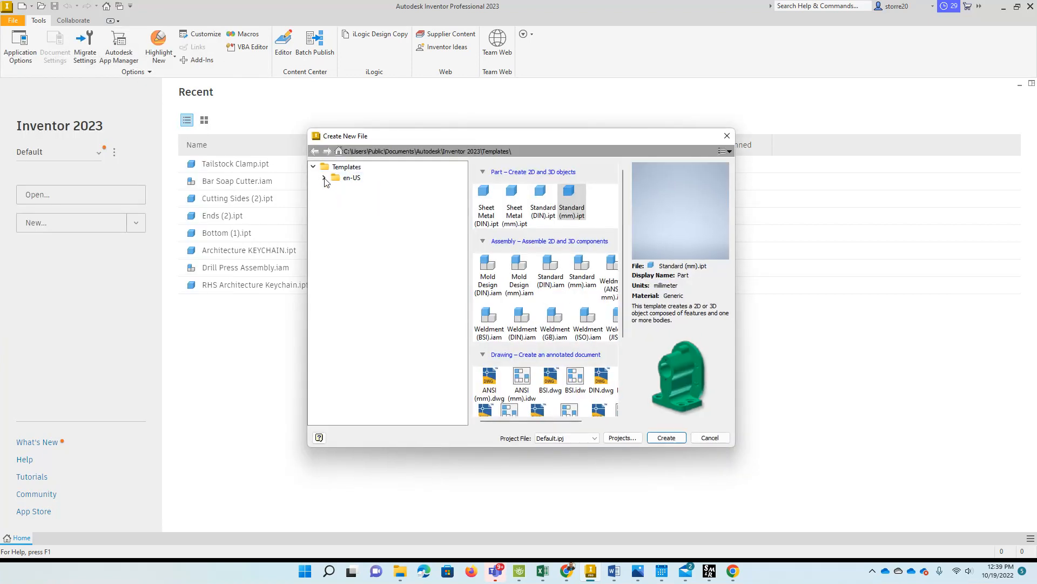
click(324, 179)
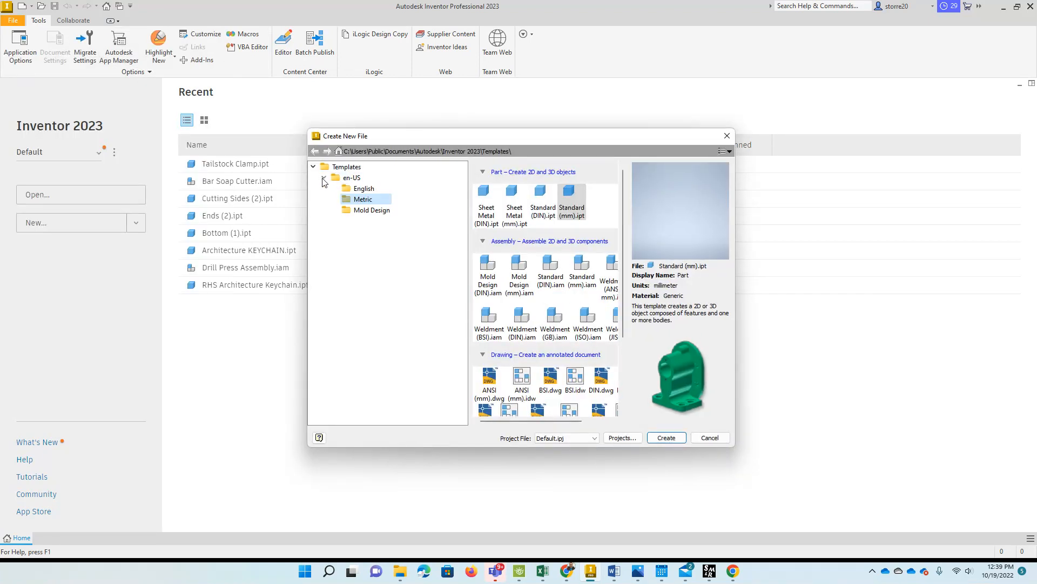
click(362, 193)
click(363, 199)
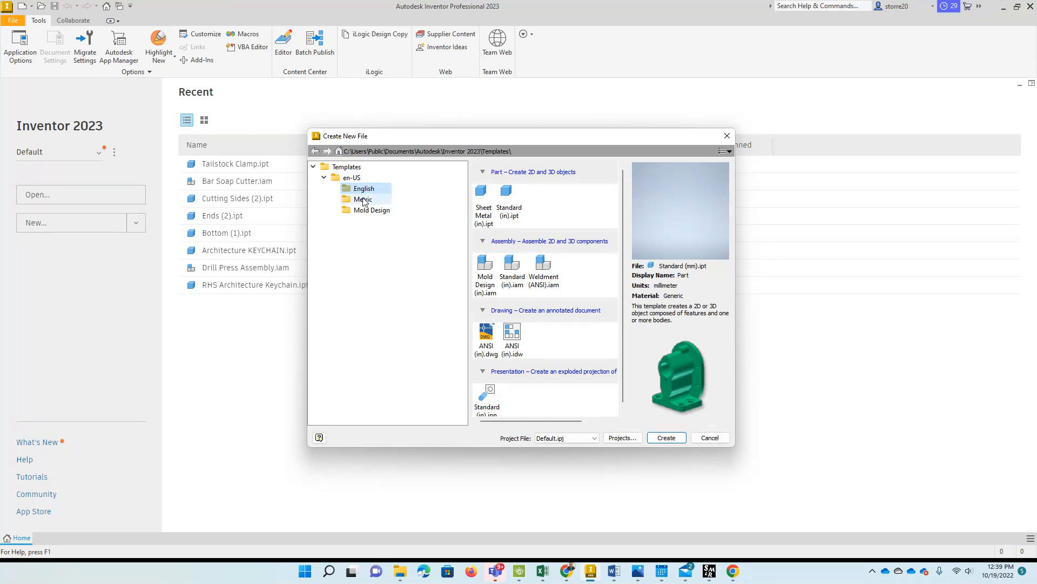
click(365, 189)
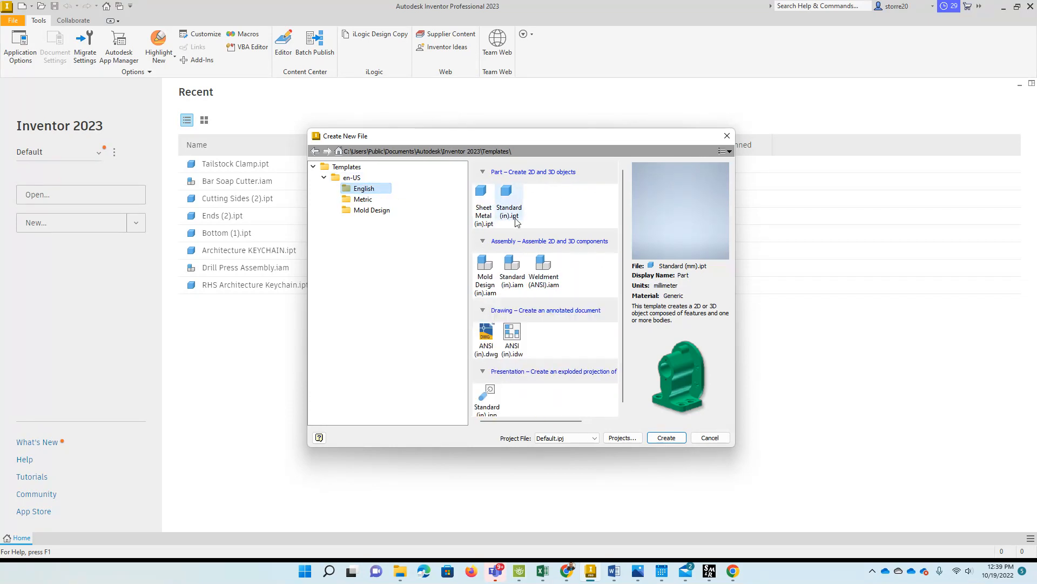
click(354, 200)
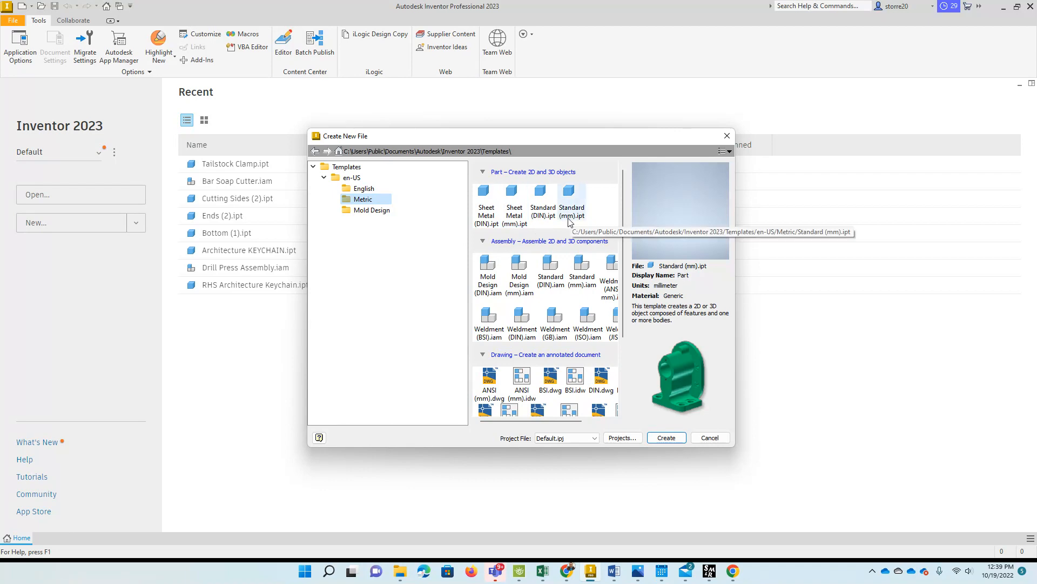
click(666, 437)
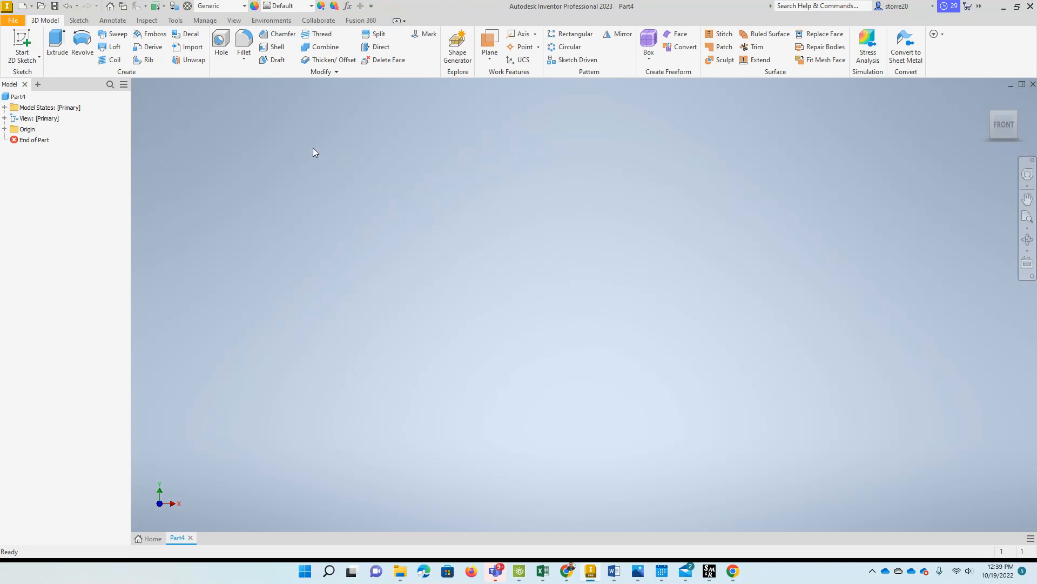
Start a 2D sketch on the front XY plane
click(24, 62)
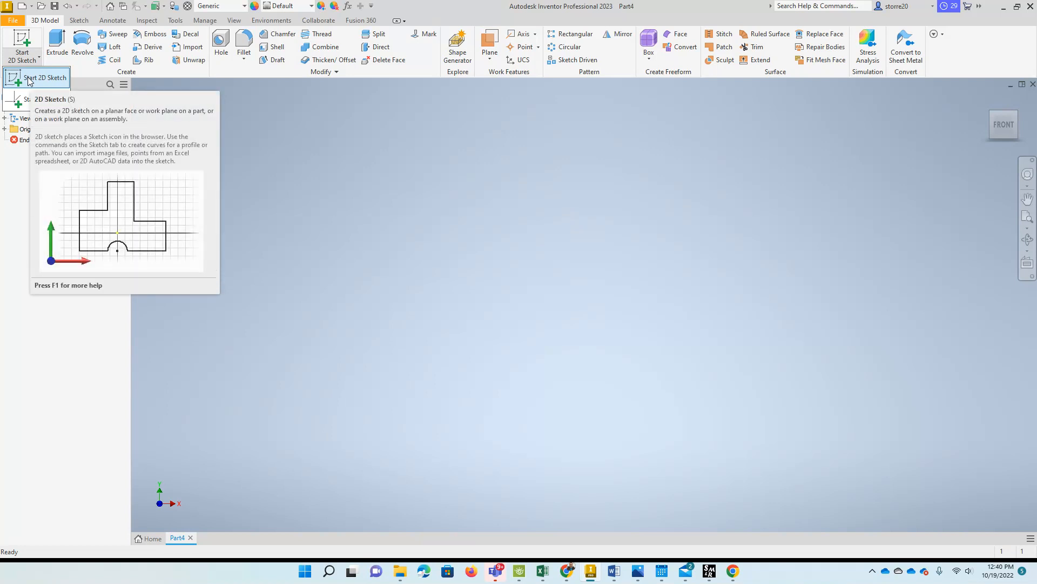
click(28, 79)
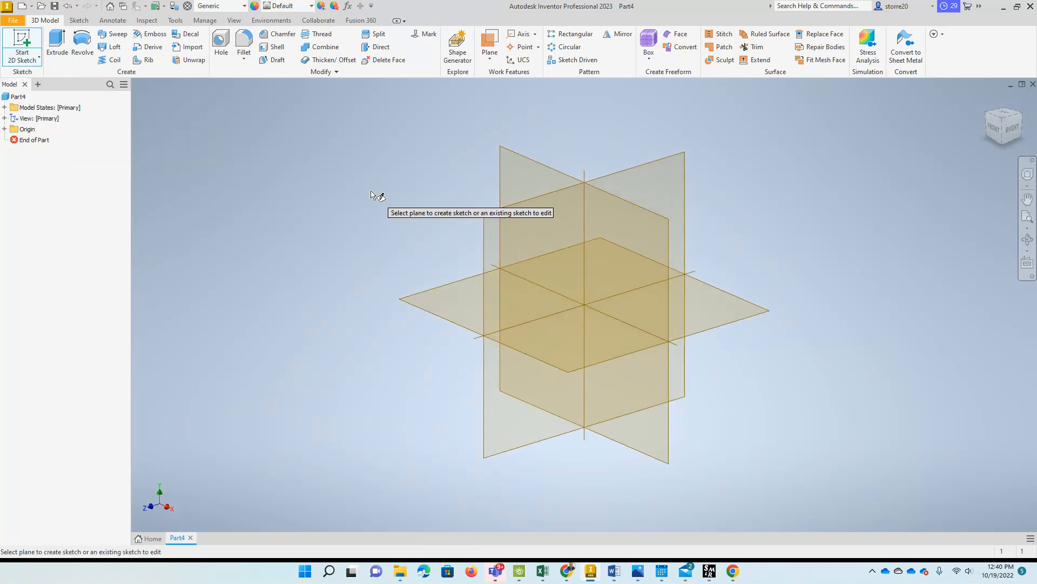
click(514, 161)
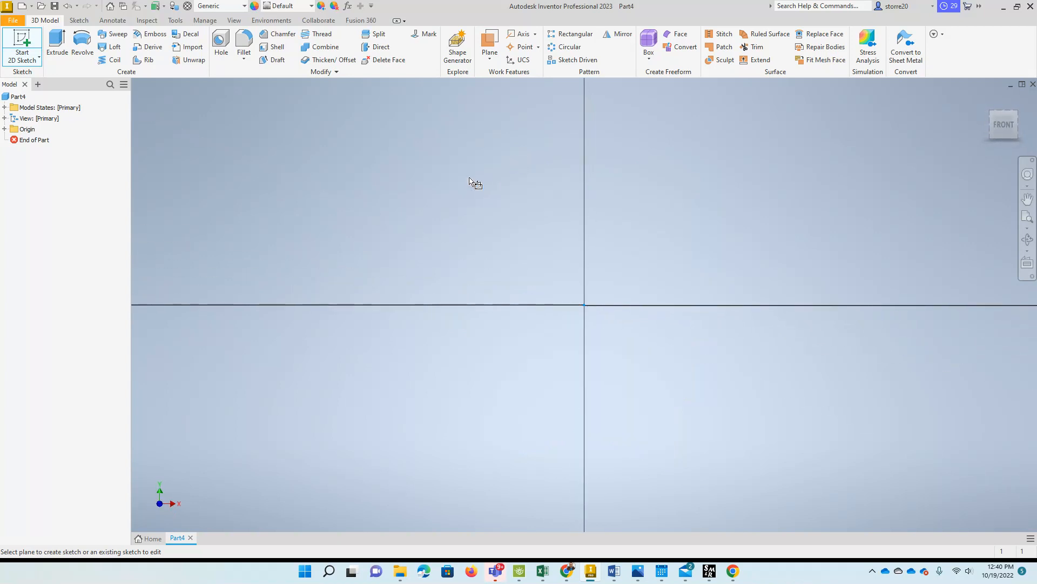
Draw a horizontal line about 104 mm long just above the X axis as the bottom edge of the profile
click(56, 59)
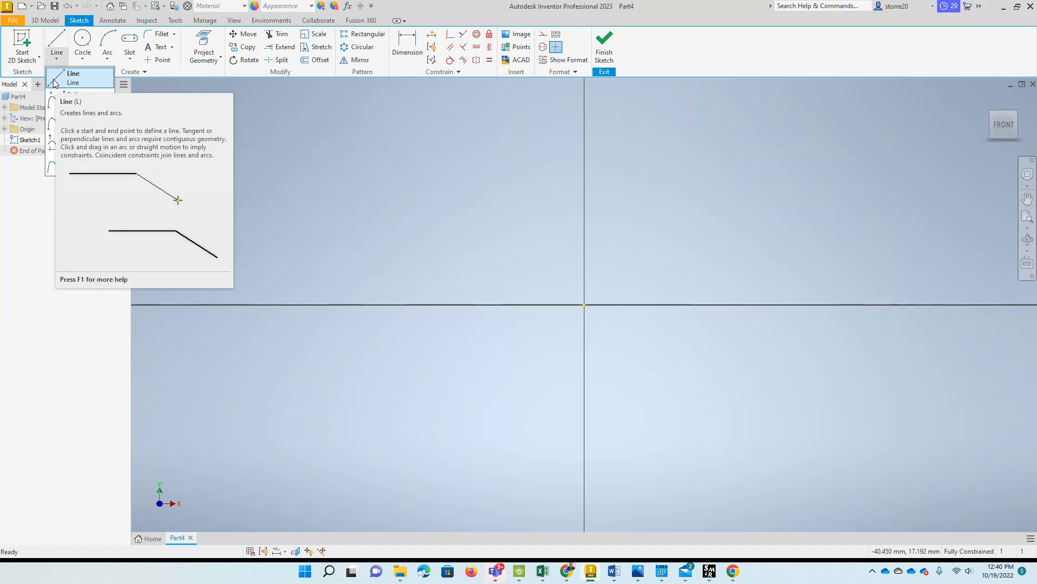
click(55, 81)
scroll(275, 303, down, 3)
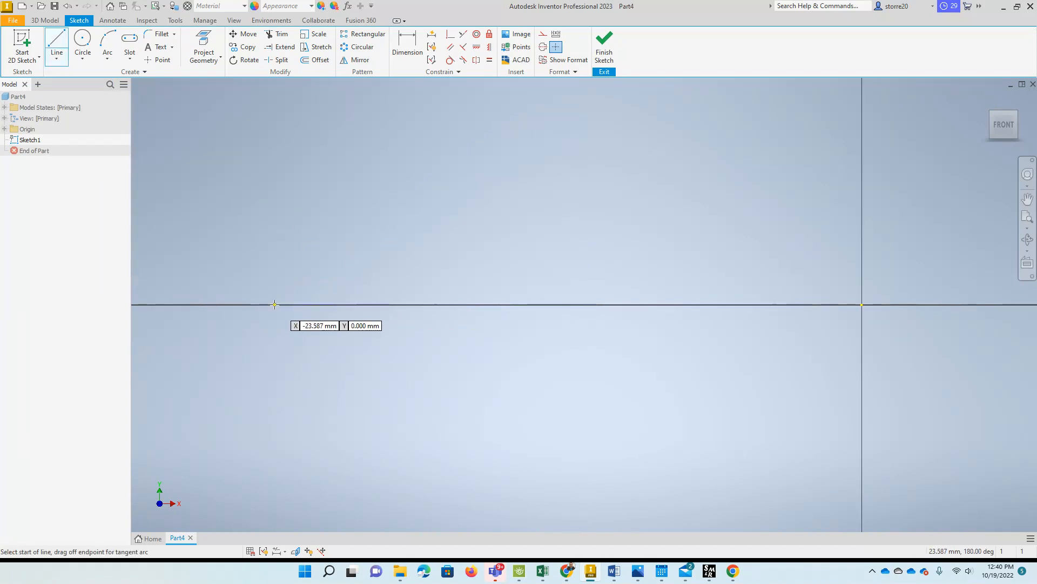
scroll(274, 302, up, 5)
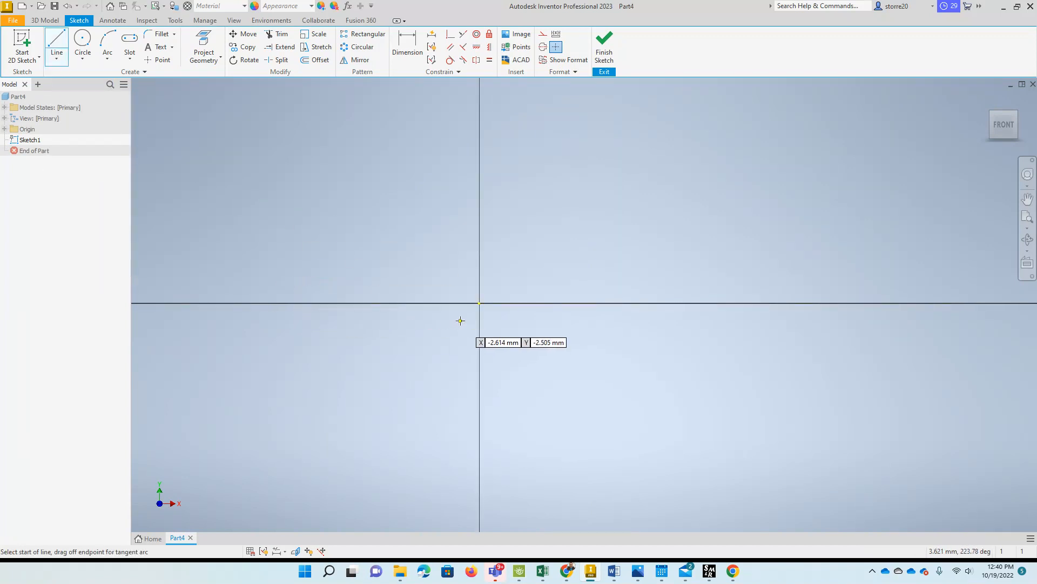
click(285, 290)
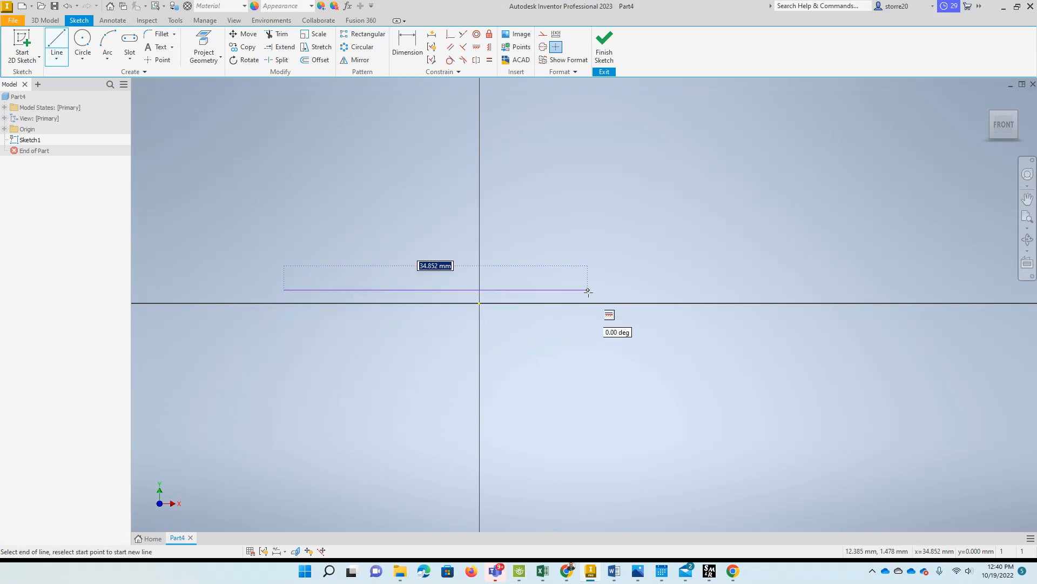
scroll(600, 292, down, 4)
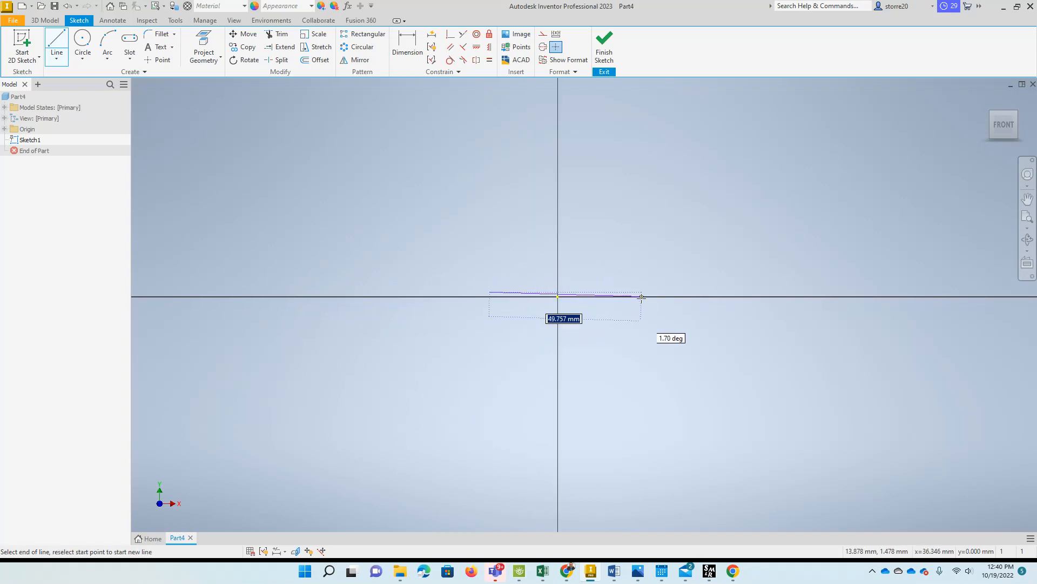
scroll(333, 281, down, 5)
scroll(333, 281, up, 4)
scroll(377, 287, up, 4)
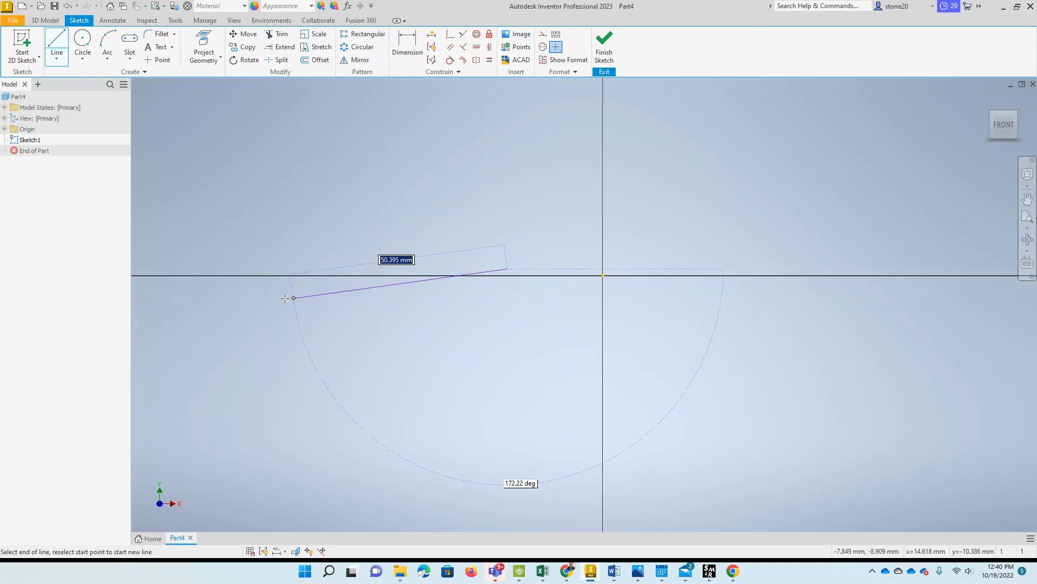
scroll(290, 296, down, 6)
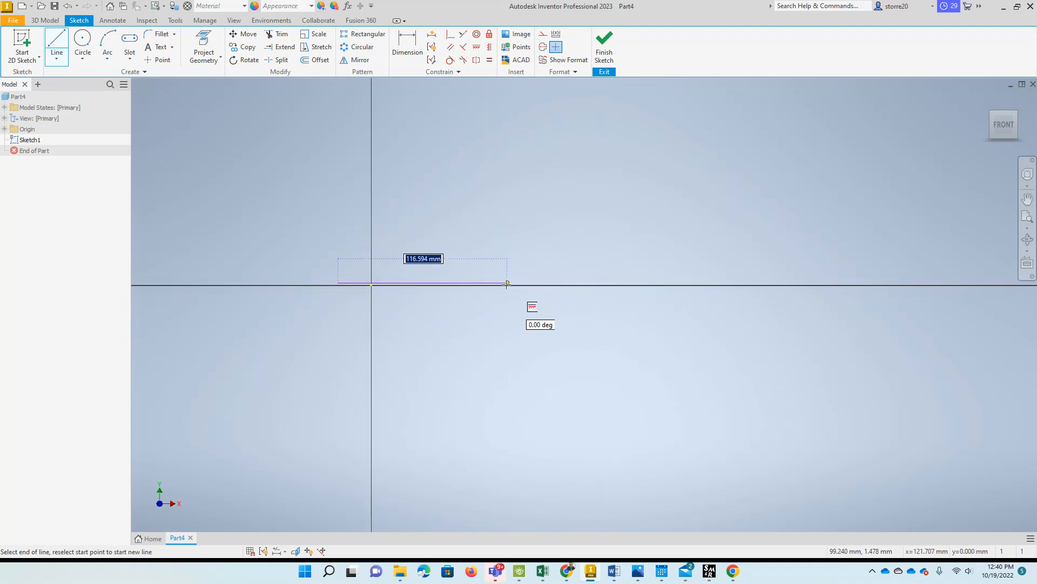
scroll(504, 283, down, 4)
scroll(502, 283, up, 4)
scroll(502, 283, up, 4)
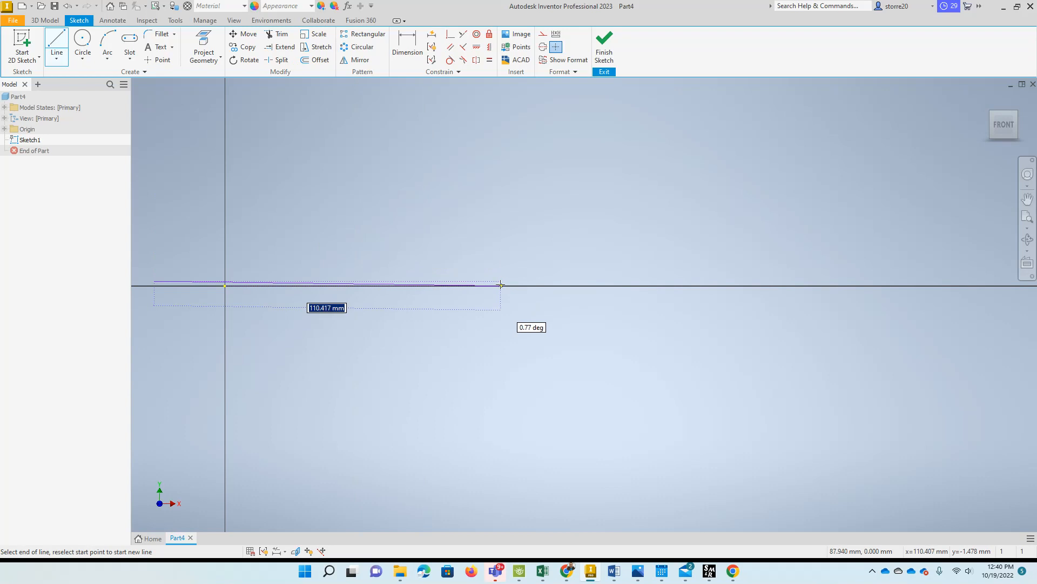
click(476, 281)
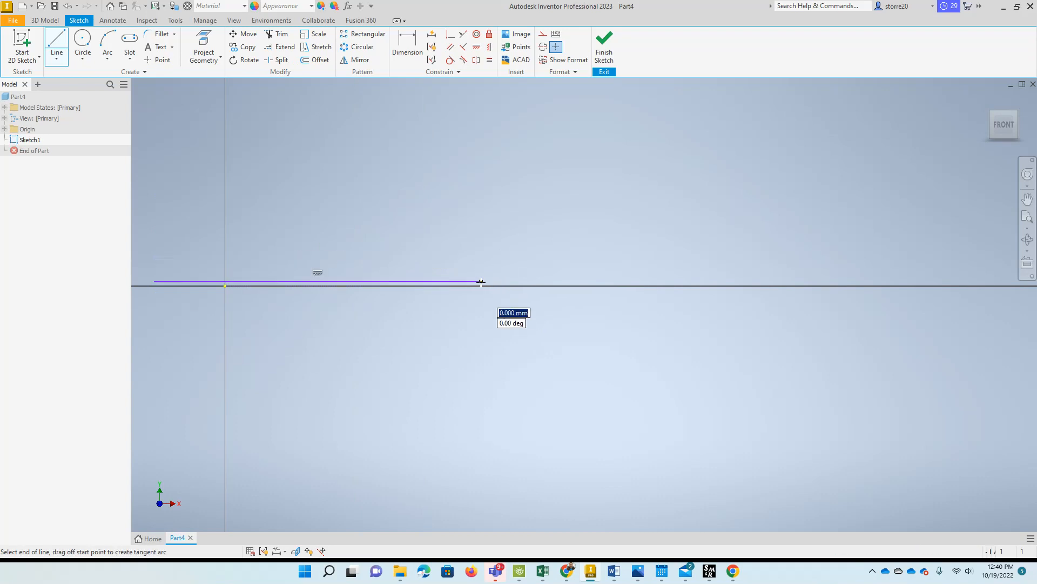
Continue the profile from the bottom edge's right end with a vertical line about 9 mm up and a horizontal line about 8 mm outward
click(483, 254)
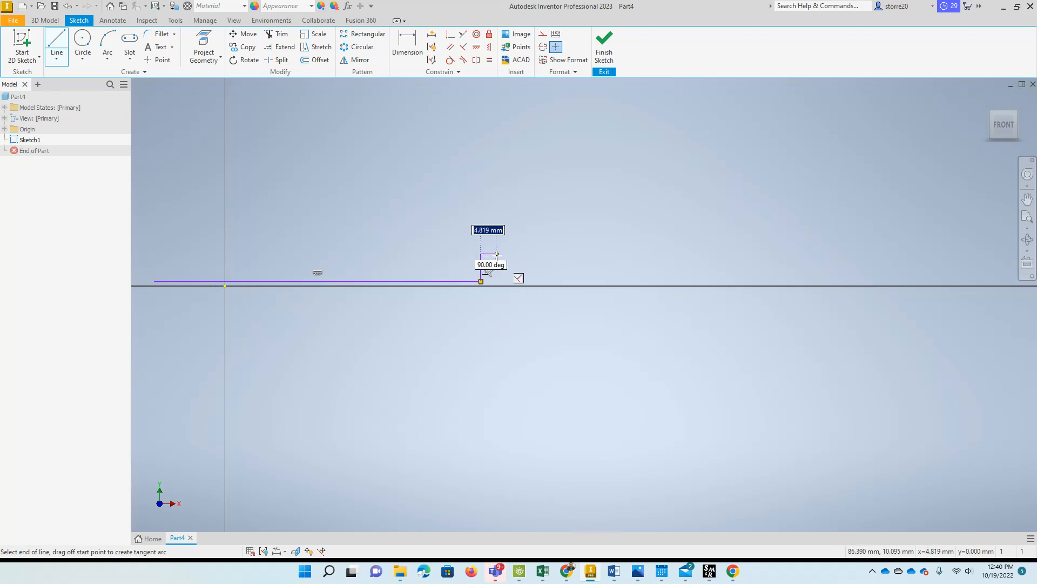
scroll(601, 292, down, 4)
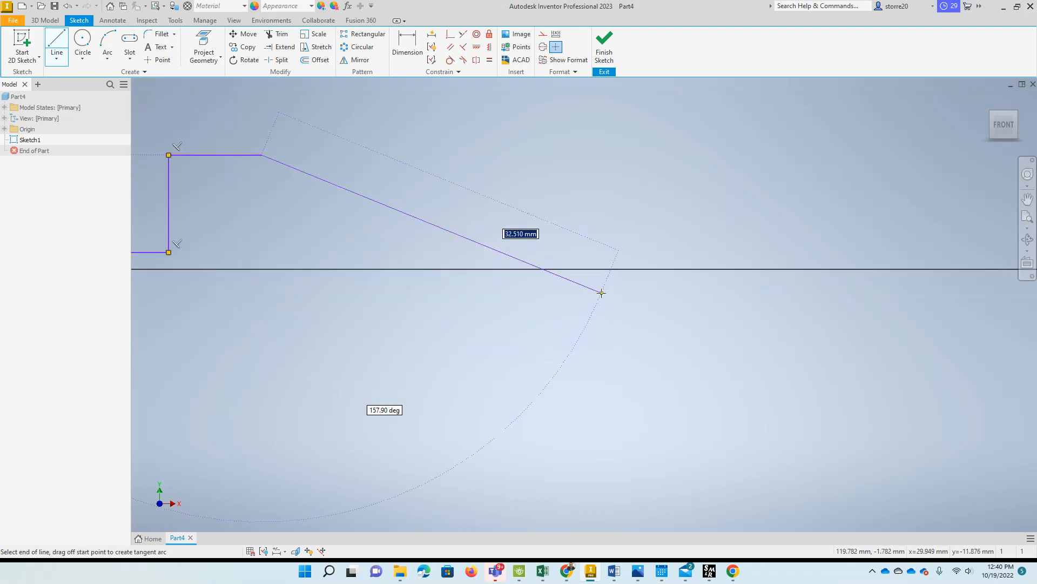
scroll(562, 273, up, 10)
scroll(548, 270, down, 8)
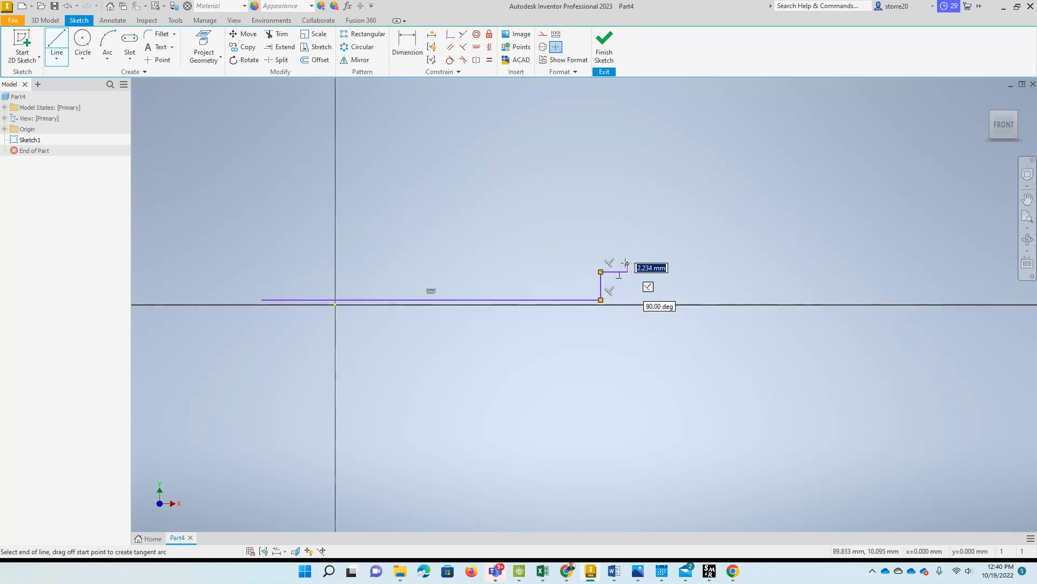
click(627, 272)
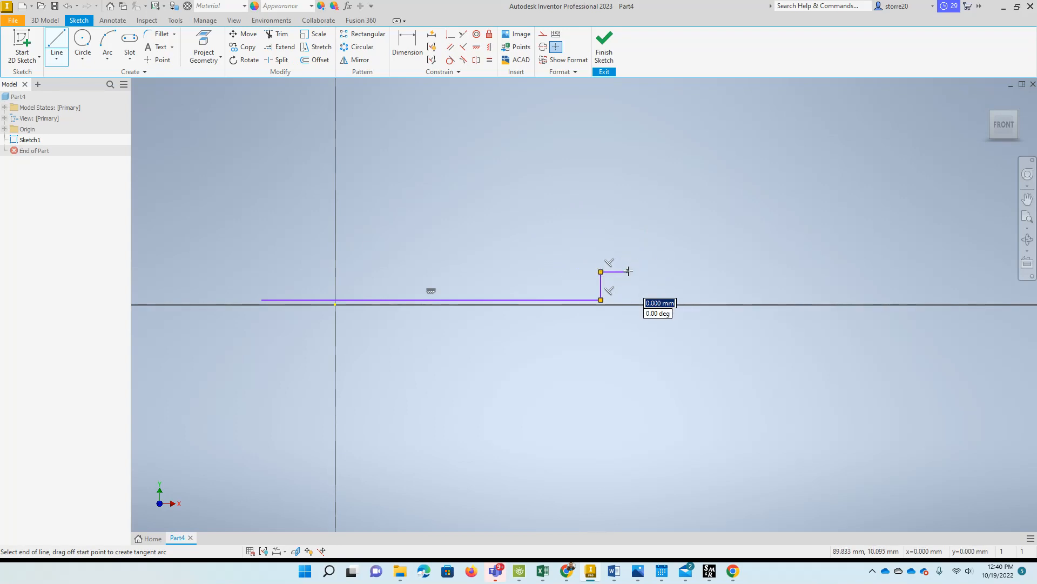
Try a tangent arc curving up and inward from the outer end of the short horizontal line, and delete it
drag(629, 271, 568, 216)
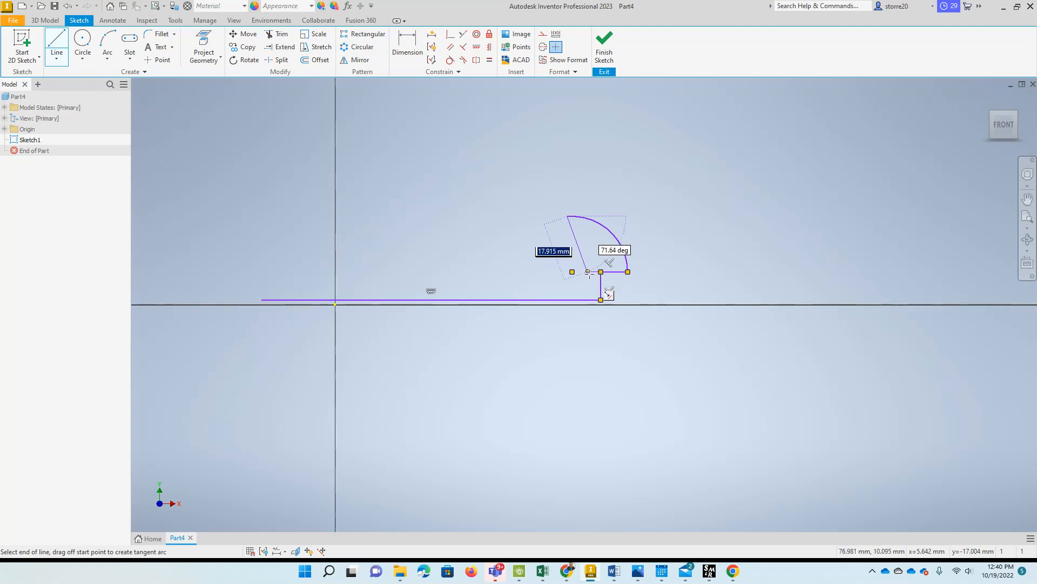
key(Escape)
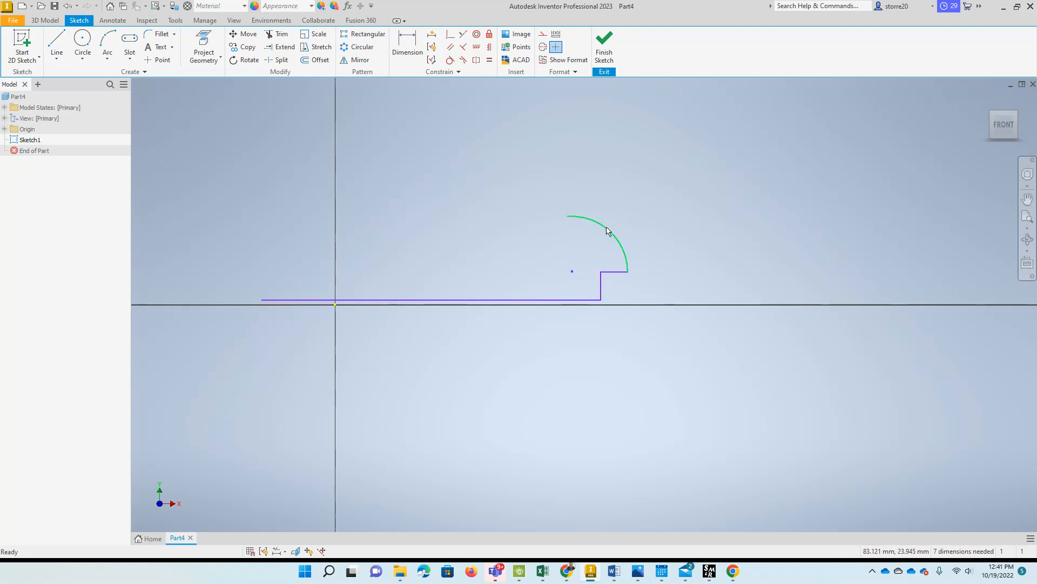
click(612, 233)
key(Delete)
Draw a three-point arc from about 26 mm above the X axis down to the outer end of the short right-hand horizontal line
scroll(722, 384, down, 3)
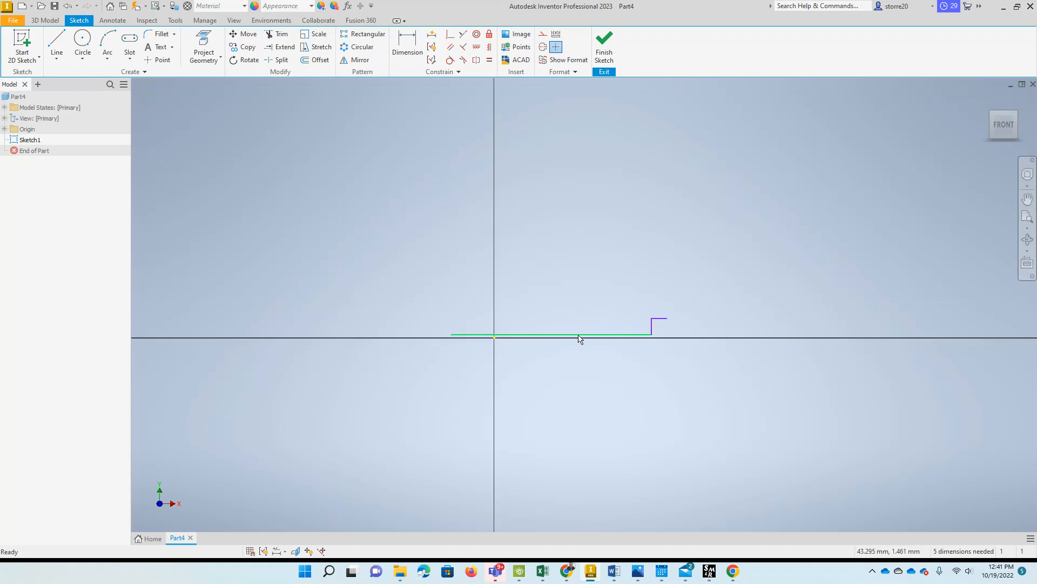
scroll(618, 316, up, 3)
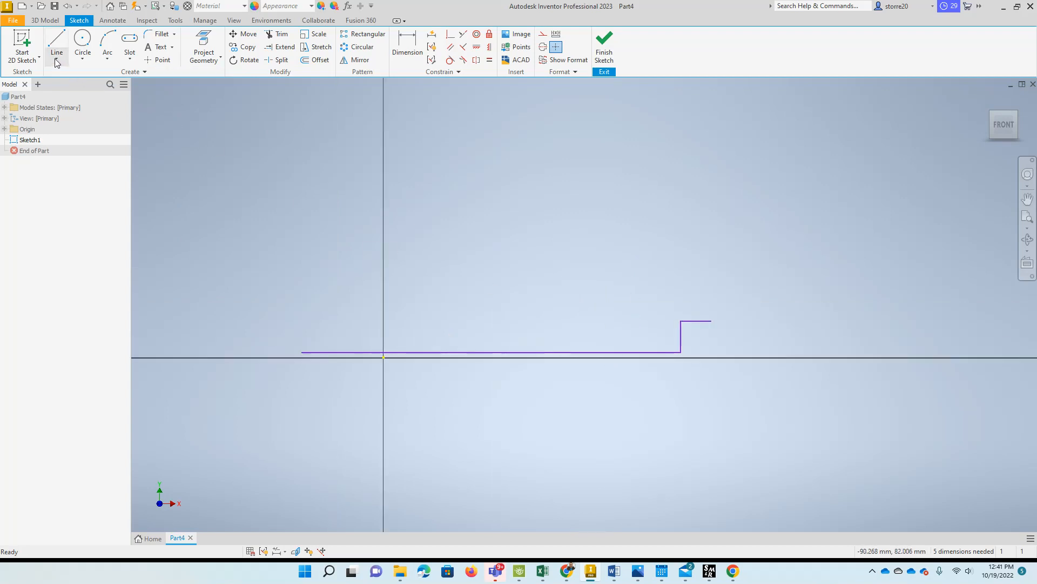
click(108, 58)
click(114, 81)
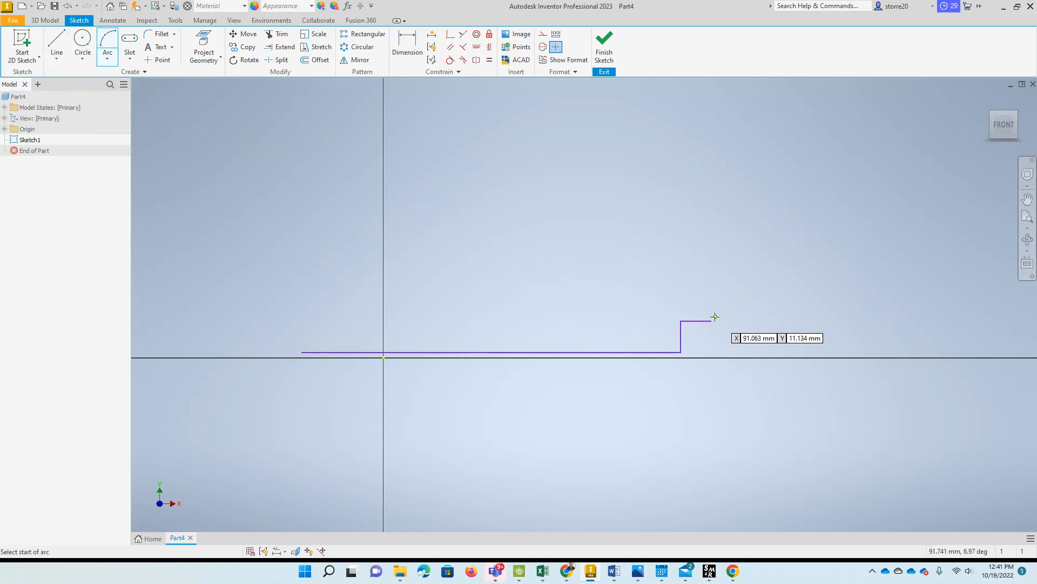
click(638, 261)
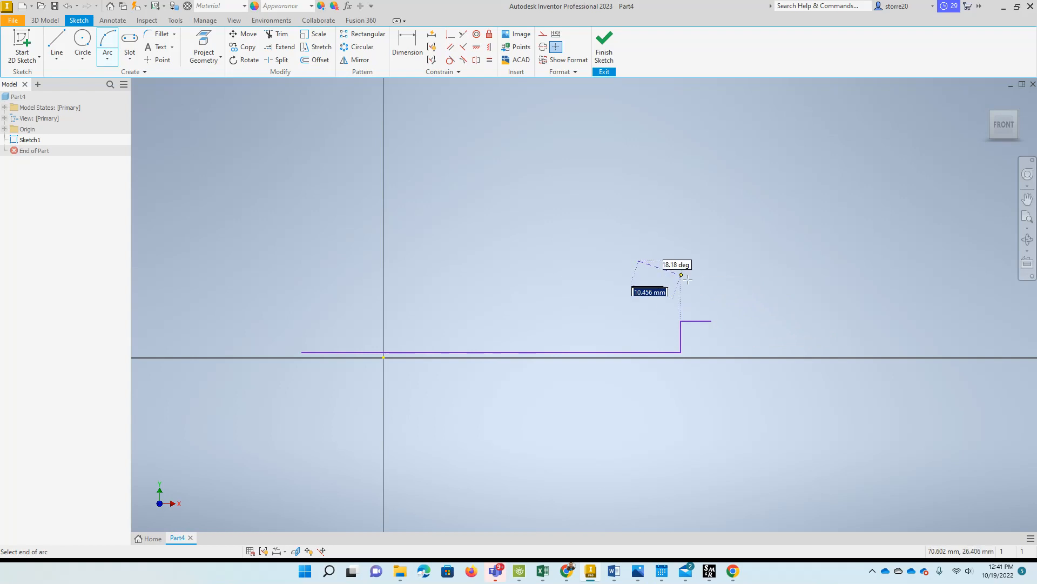
click(711, 320)
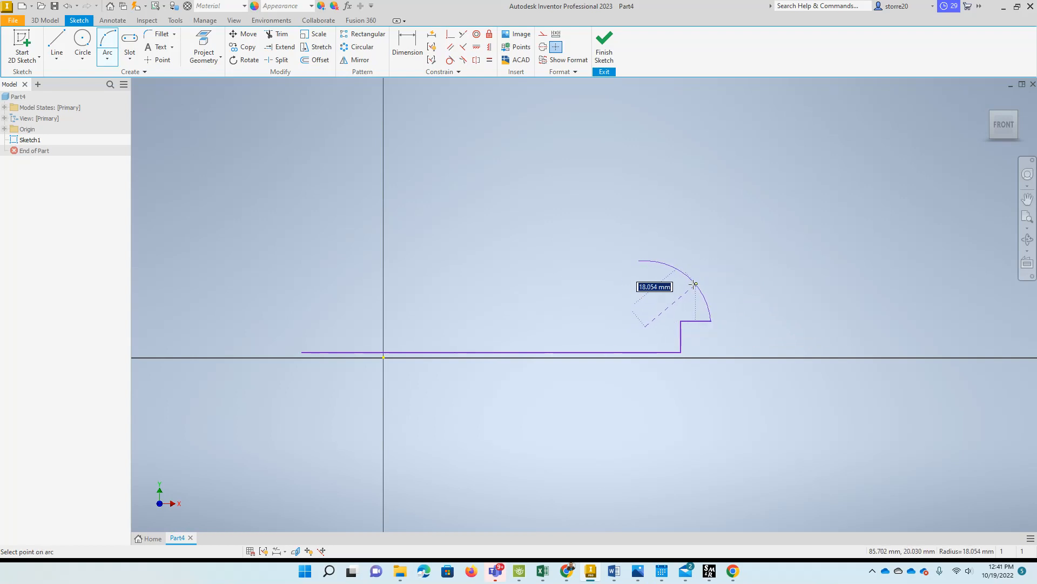
click(696, 282)
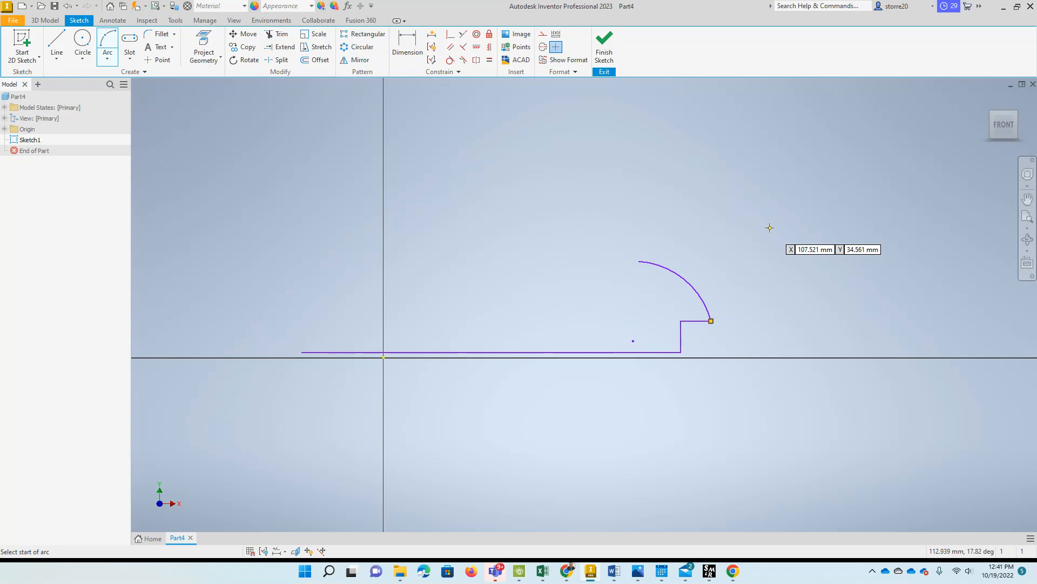
Draw a horizontal top edge about 76 mm long leftward from the arc's upper end, continuing it with a tangent arc curving outward and down
click(56, 58)
click(69, 81)
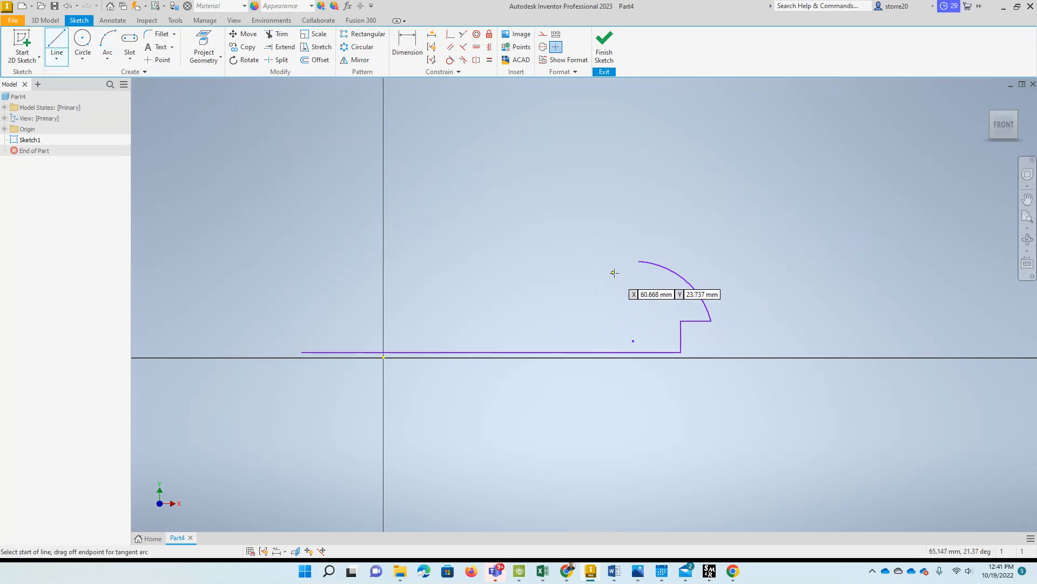
click(639, 261)
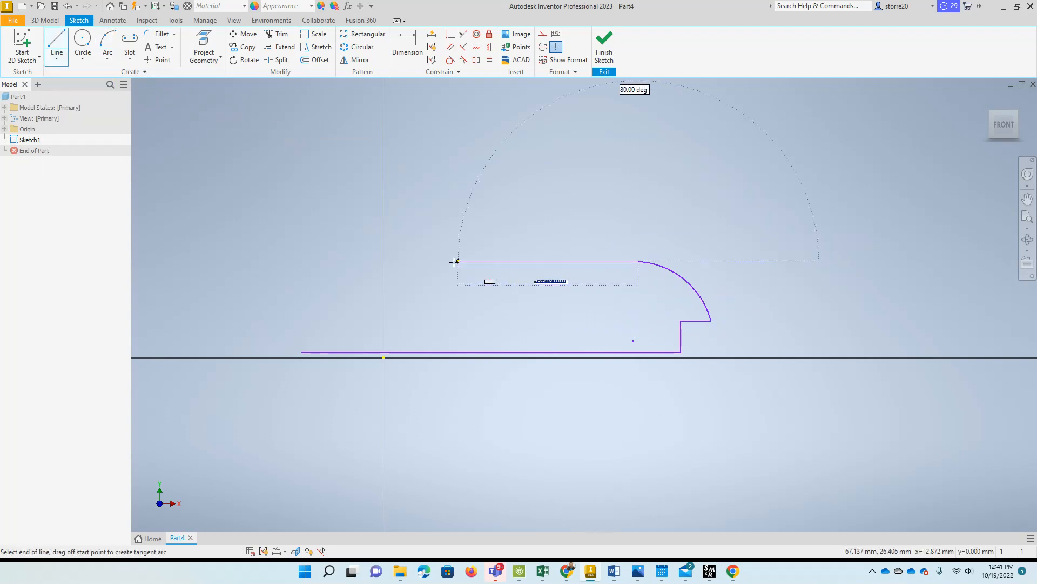
click(362, 261)
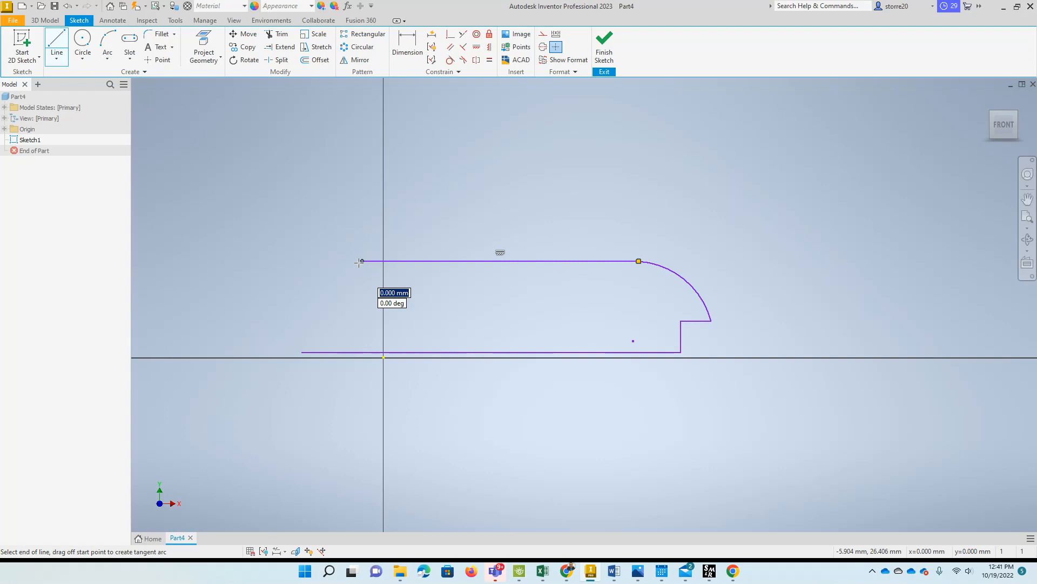
drag(359, 262, 246, 323)
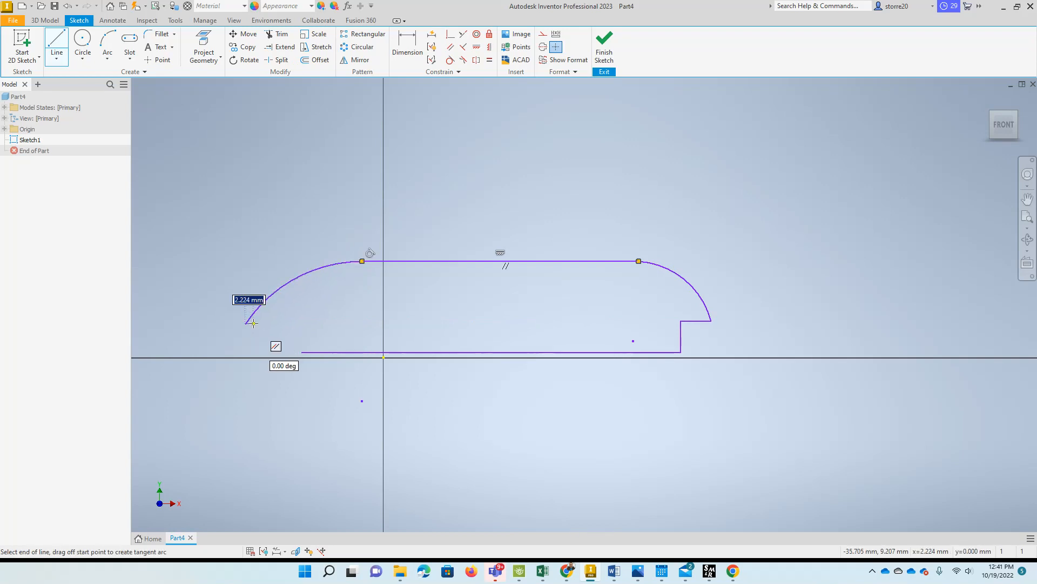
Close the profile with a horizontal line about 15 mm inward and a vertical line about 8 mm down to the bottom edge's left end
click(302, 323)
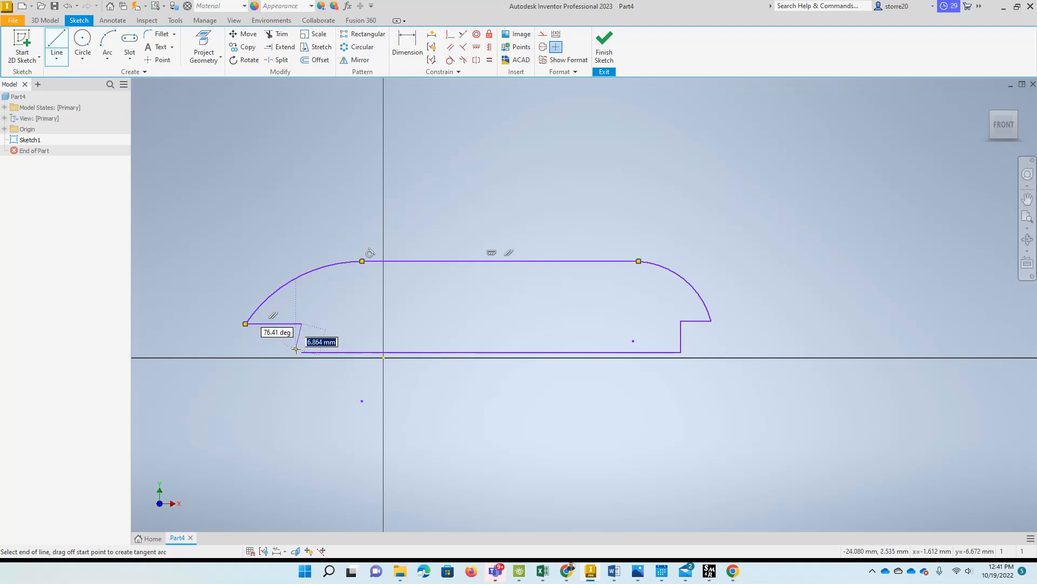
click(302, 352)
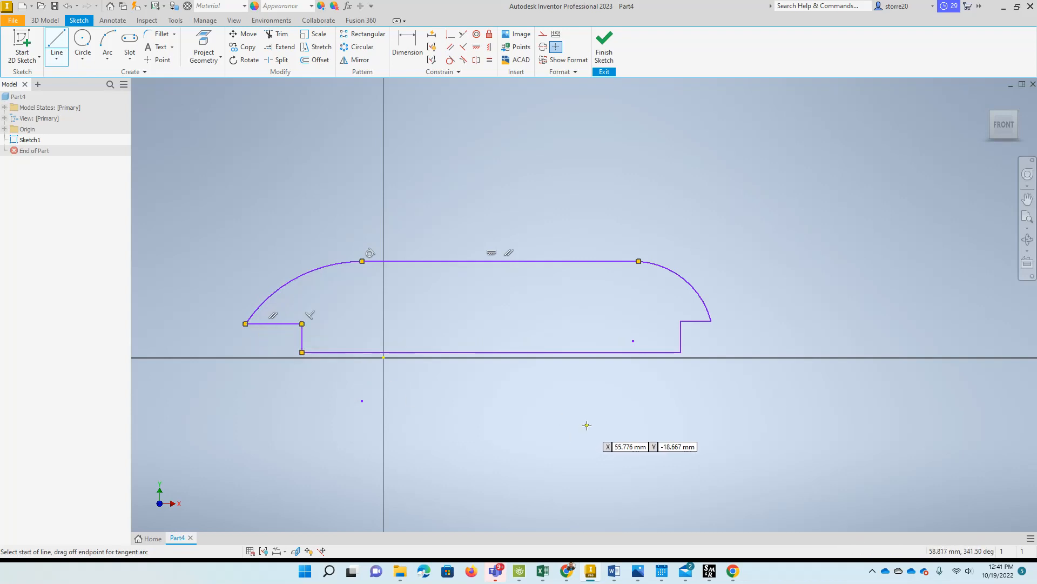
key(Escape)
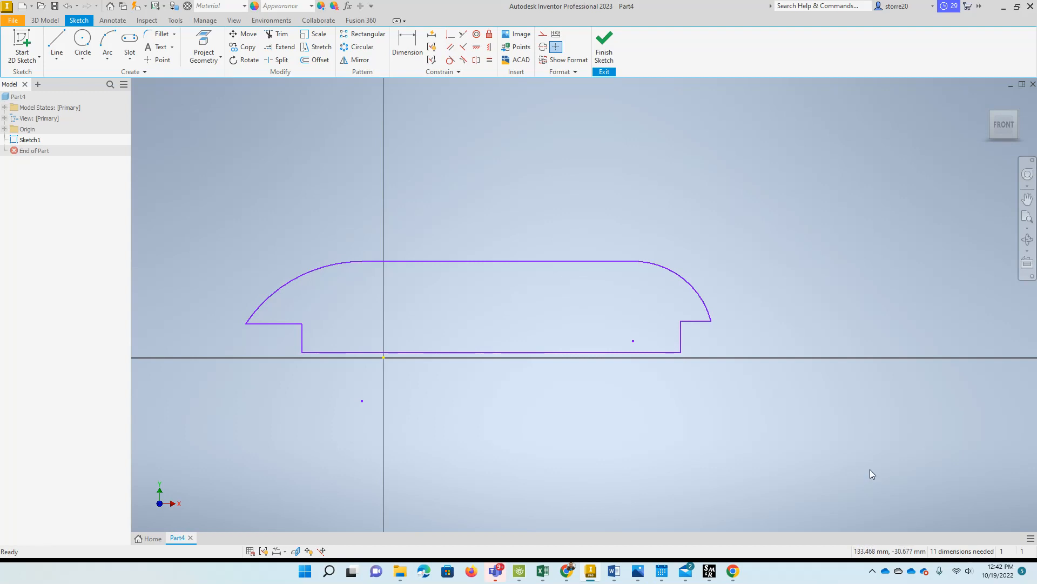
Make the midpoint of the profile's bottom edge coincident with the sketch origin
click(451, 36)
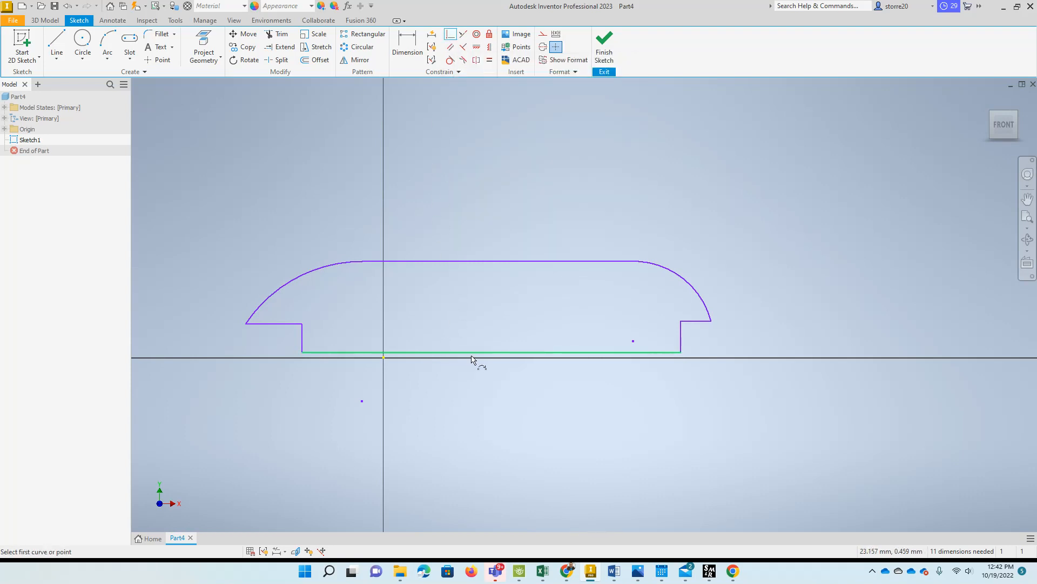
click(491, 352)
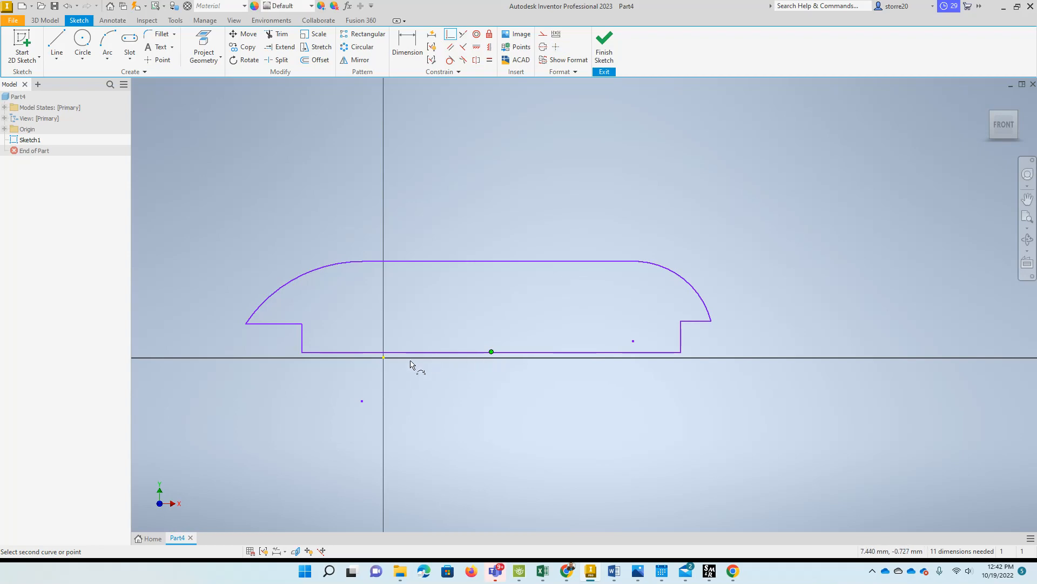
click(383, 357)
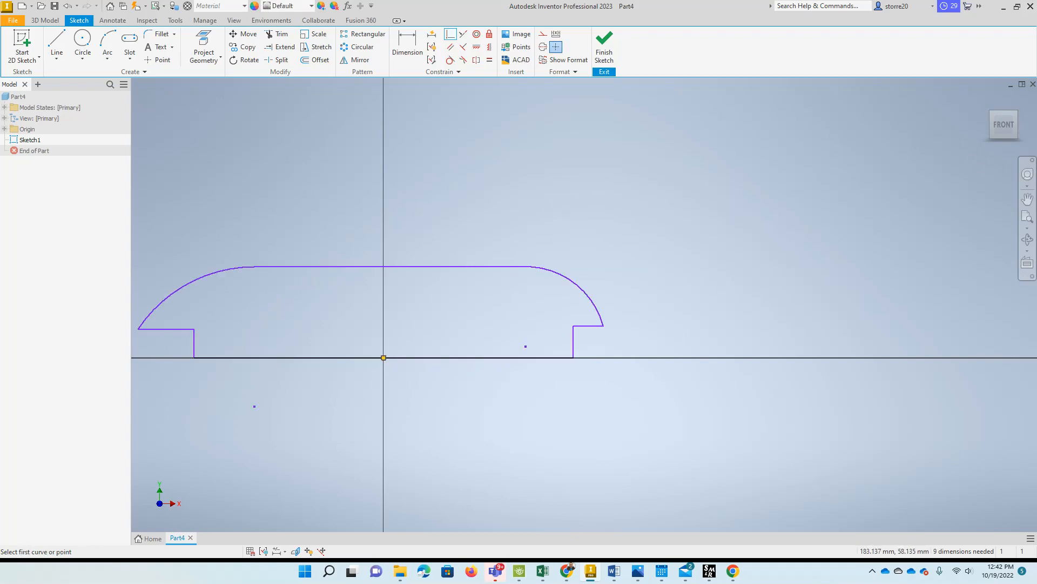
Examine the Tailstock Clamp reference drawing for symmetry along its length and width, and move the image out of the way
key(alt+Tab)
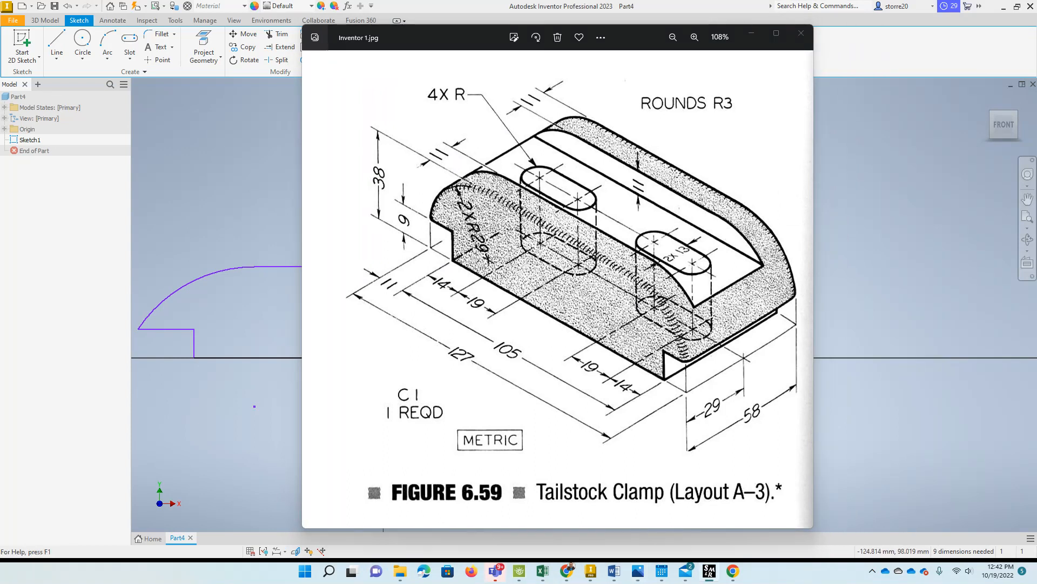
key(d)
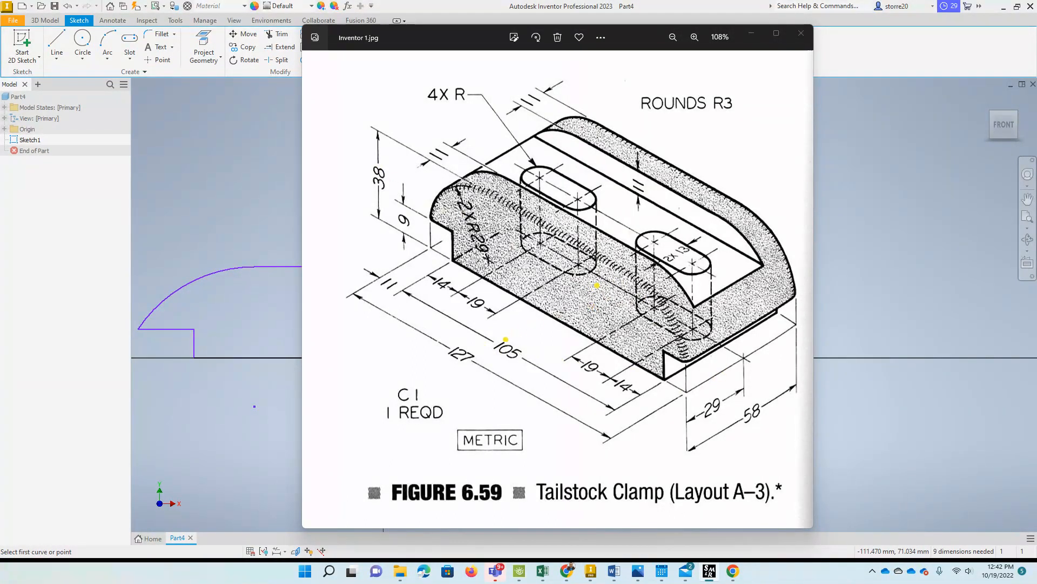
drag(506, 339, 746, 206)
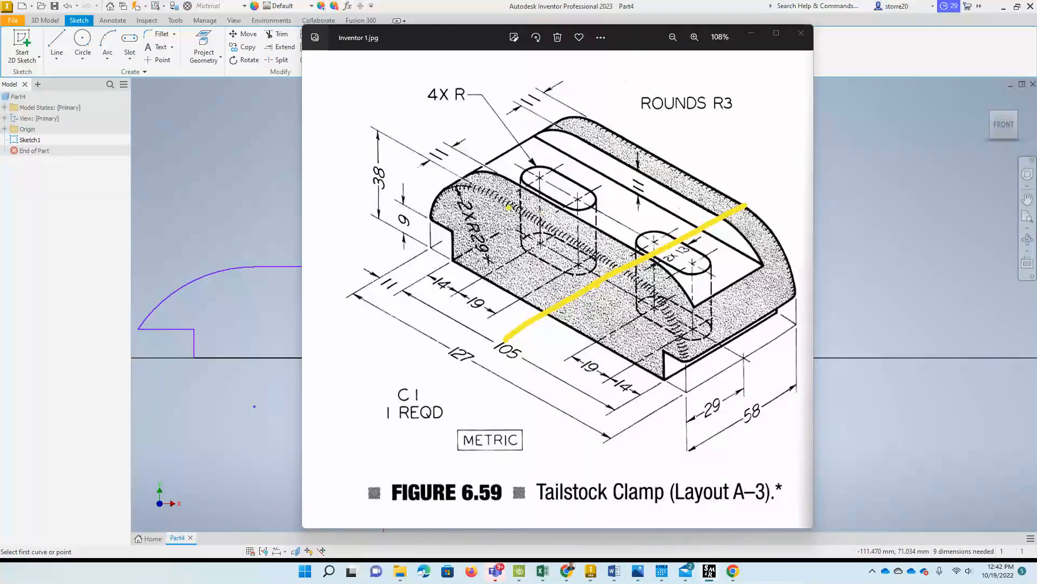
mouse_move(434, 166)
mouse_down()
mouse_move(594, 292)
mouse_move(798, 401)
mouse_up()
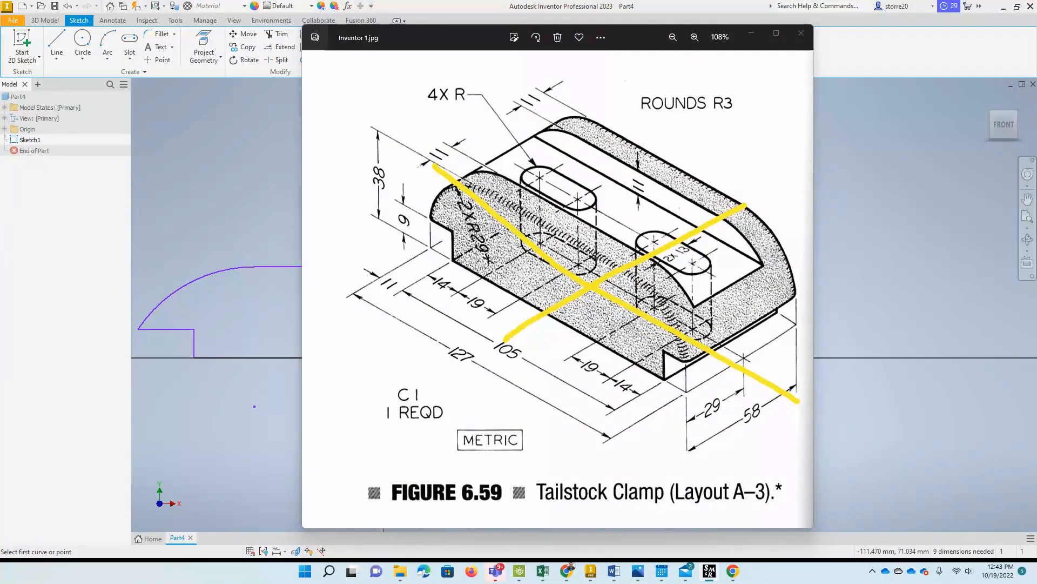
key(Escape)
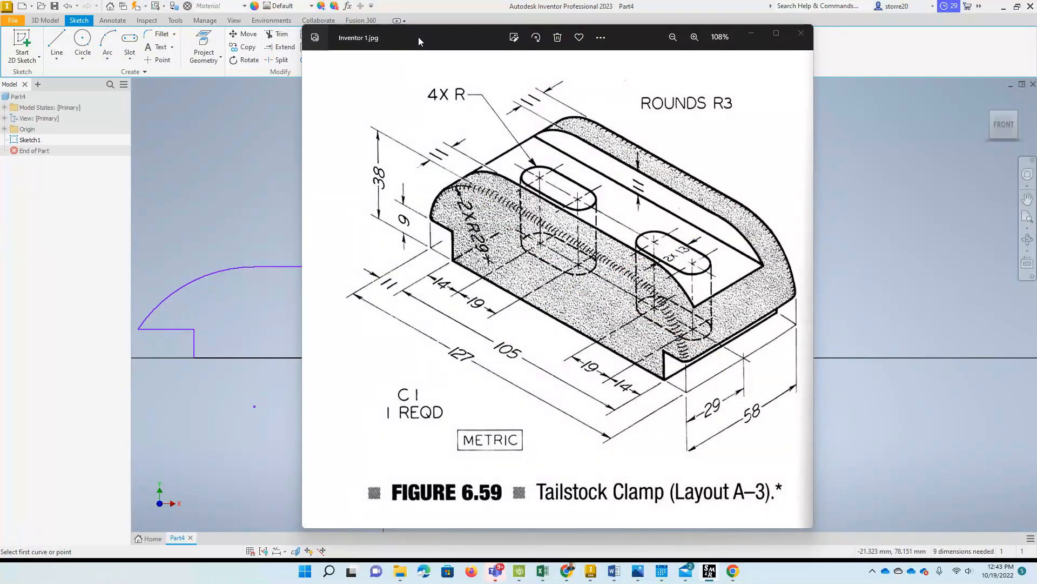
drag(419, 40, 1036, 129)
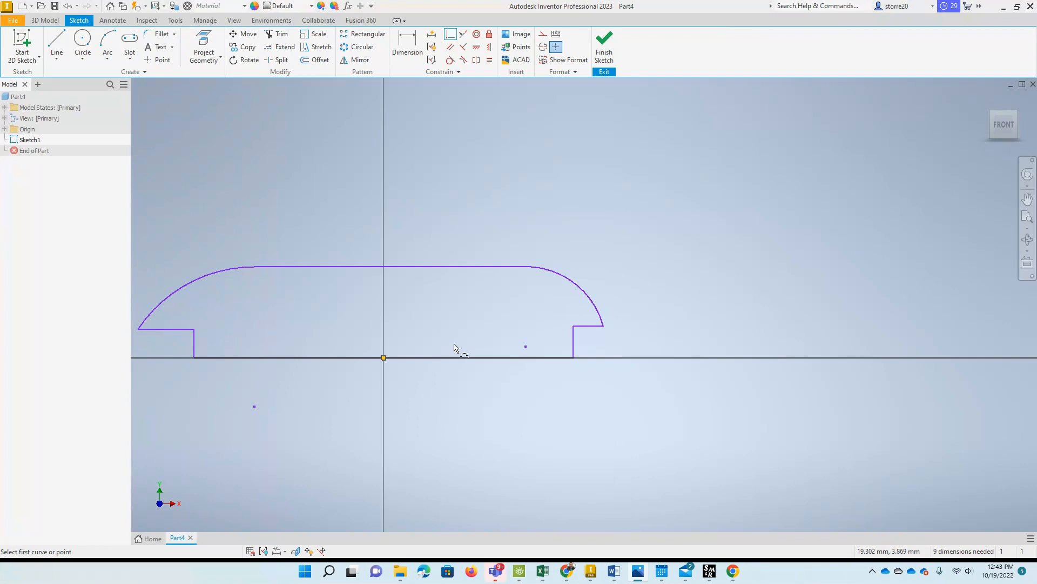
Move the left notch's horizontal line up to about 13 mm above the X axis
scroll(634, 385, down, 3)
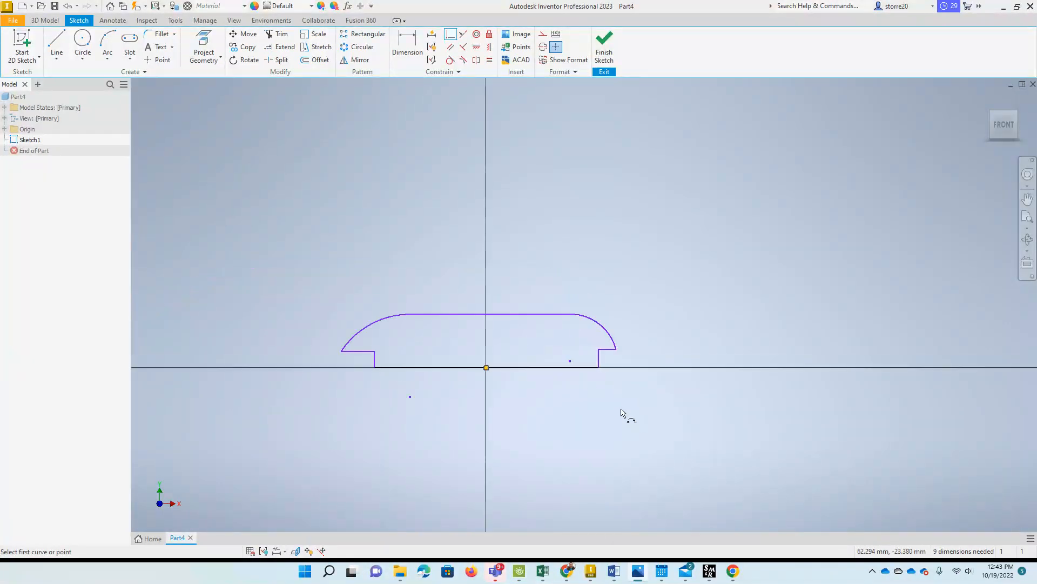
scroll(459, 381, up, 3)
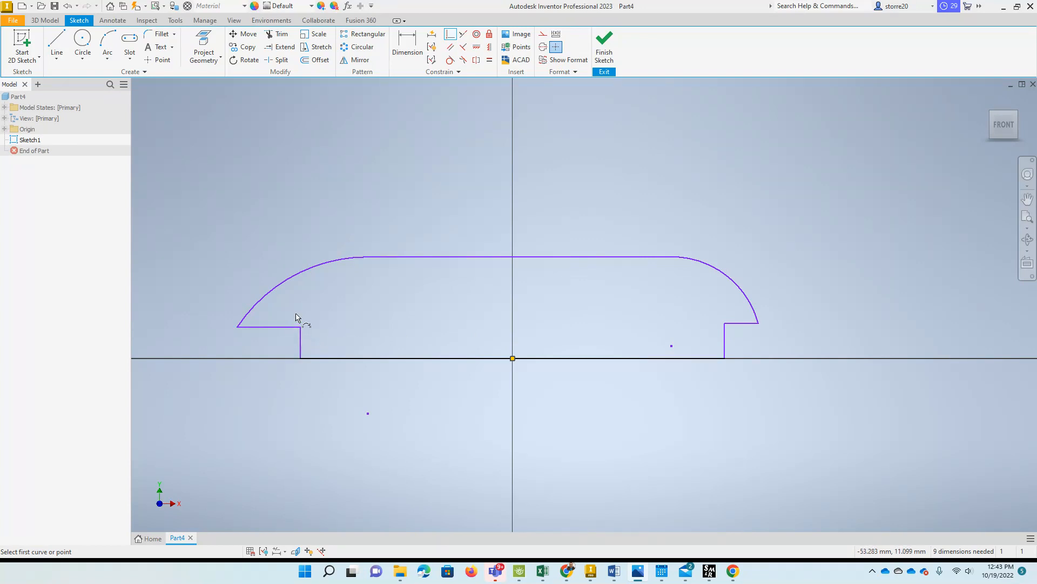
key(Escape)
mouse_move(285, 333)
mouse_down()
mouse_move(297, 322)
mouse_move(294, 335)
mouse_move(303, 309)
mouse_up()
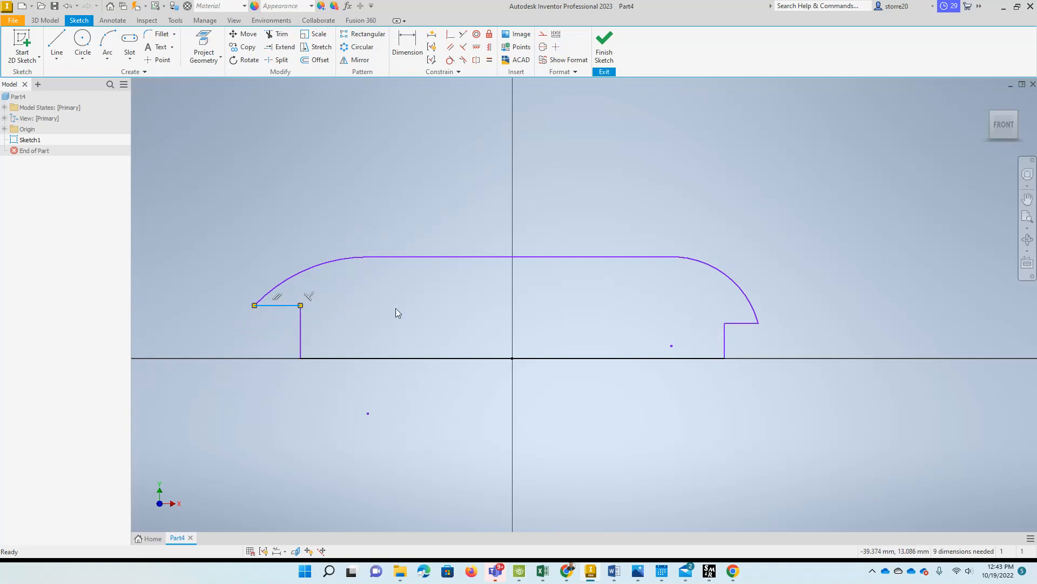
Try an Equal constraint between the profile's two short vertical edges
click(490, 61)
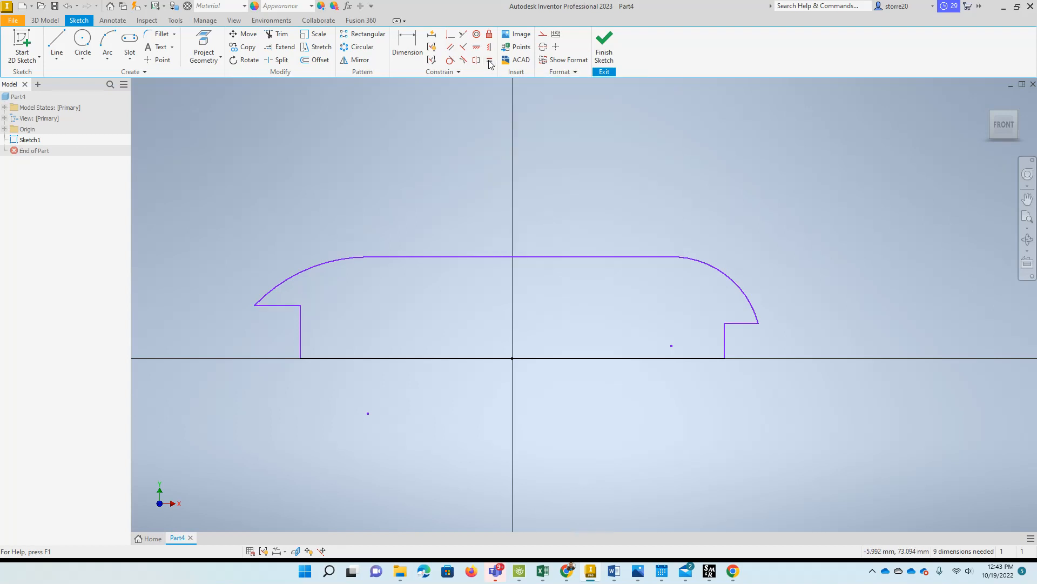
click(301, 329)
click(725, 339)
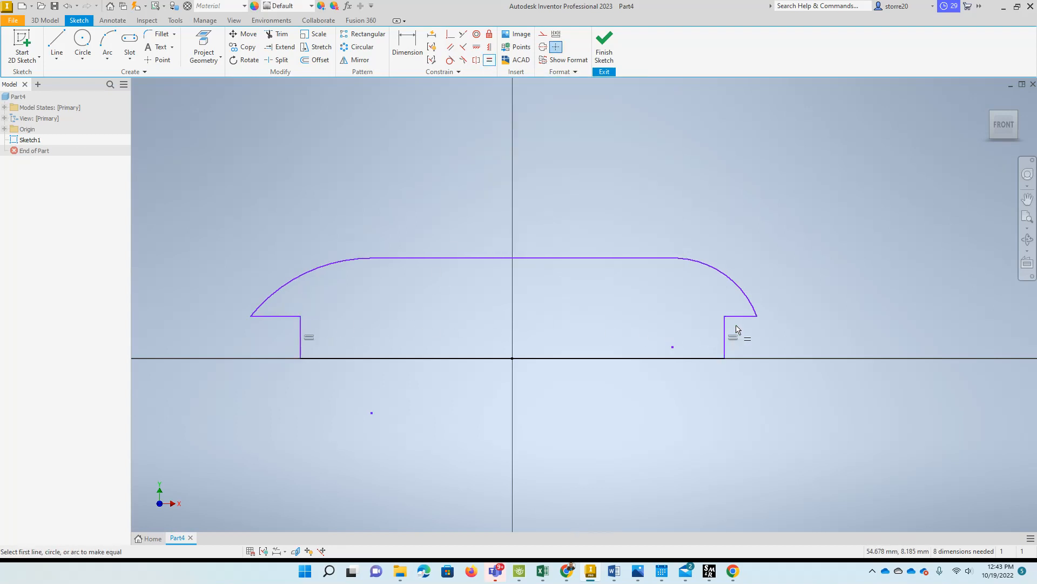
key(Escape)
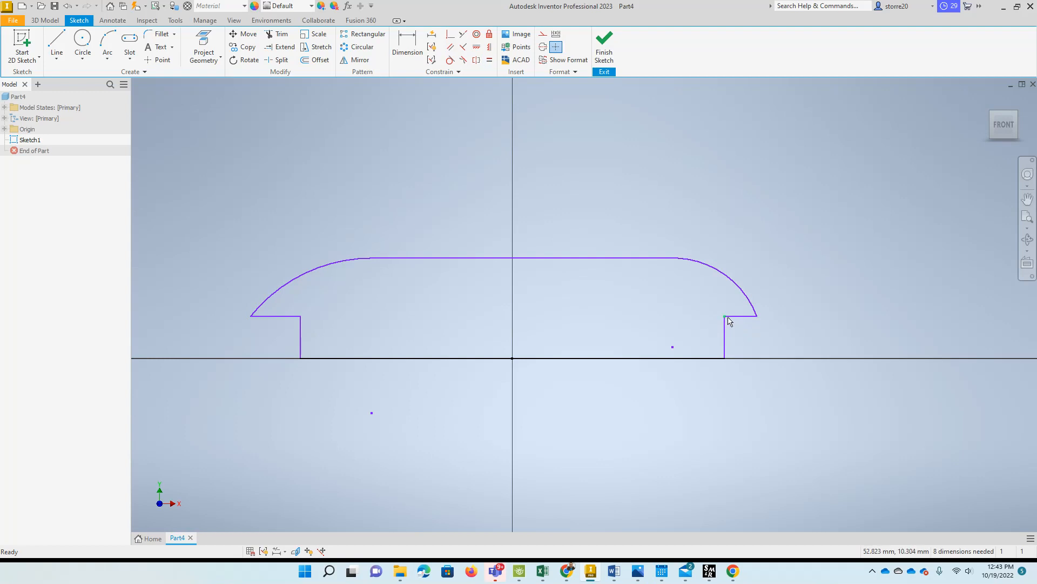
Shift the right notch's inner corner inward as a test, and undo both this move and the Equal constraint
drag(726, 318, 664, 307)
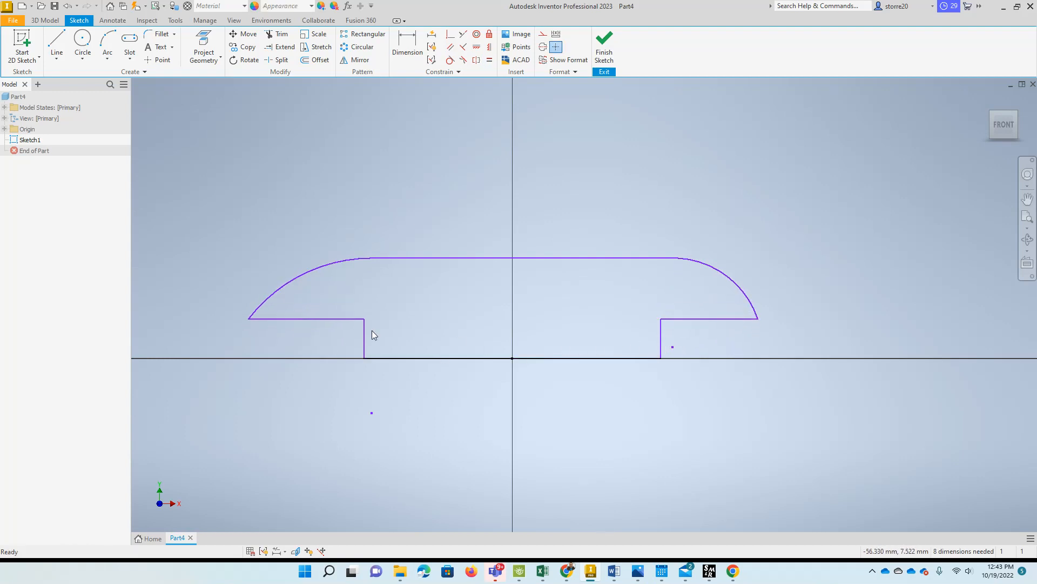
click(68, 6)
click(68, 7)
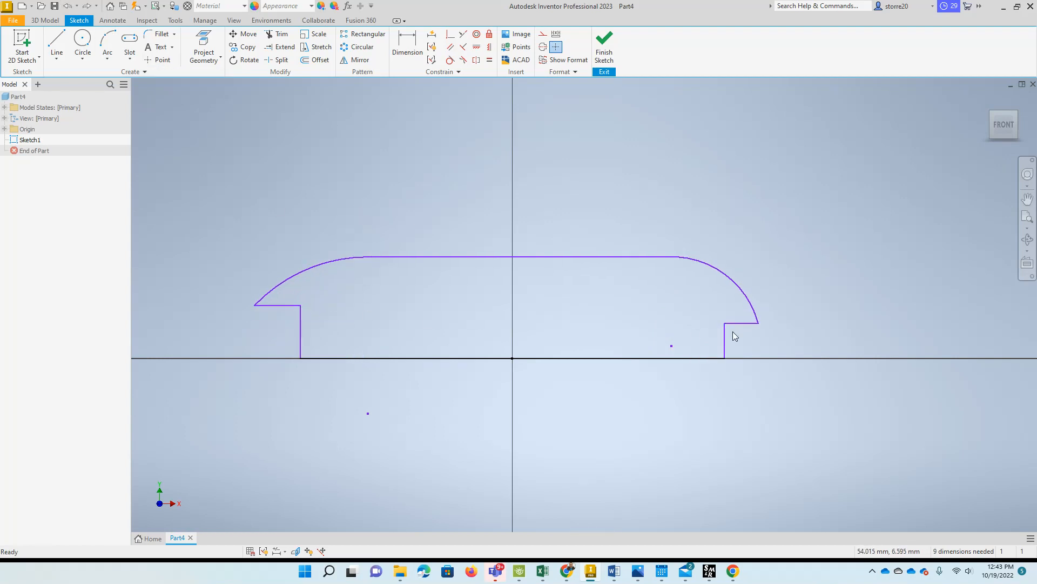
Align the two notches' inner corners with a Horizontal constraint, and lower the right notch's horizontal line to about 8 mm above the X axis
click(476, 48)
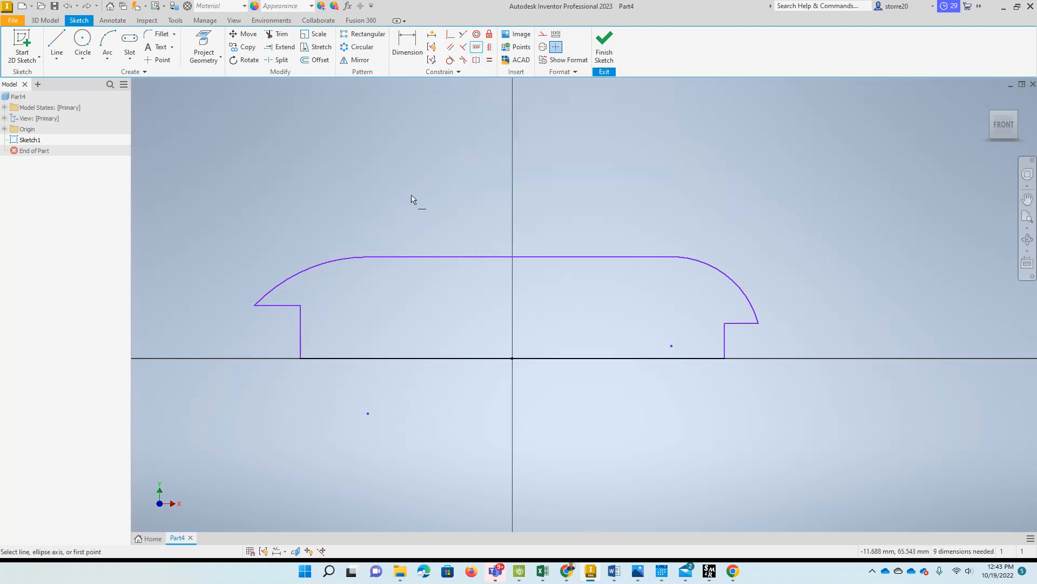
click(301, 306)
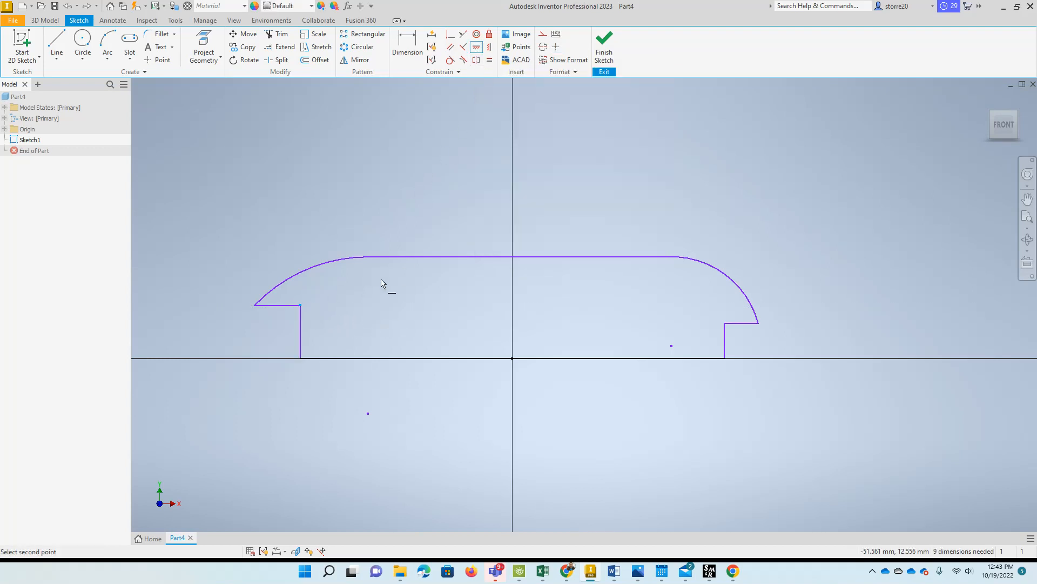
click(725, 323)
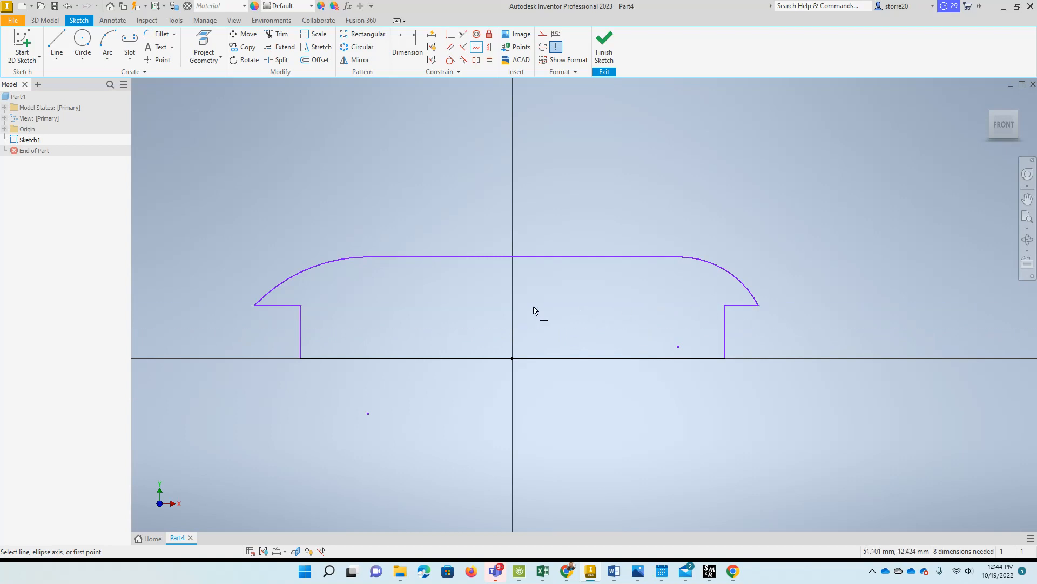
key(Escape)
drag(739, 306, 740, 325)
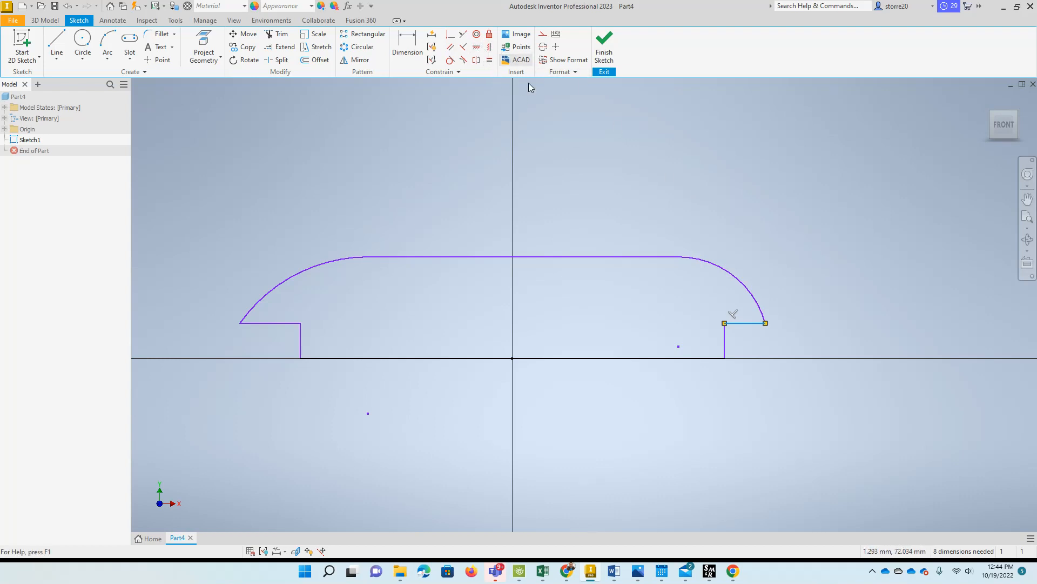
click(496, 175)
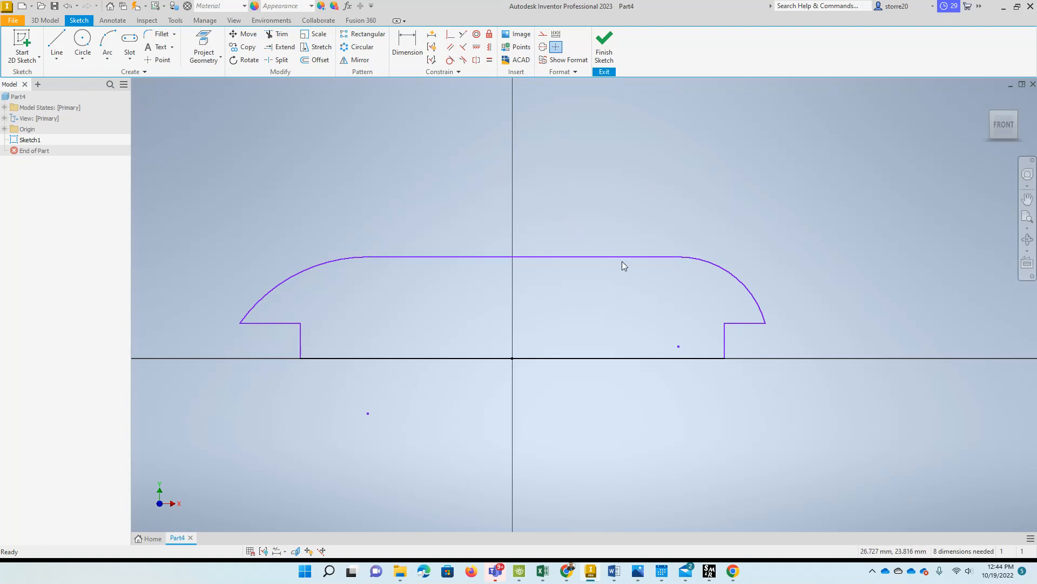
Shift the right notch's vertical edge and the top line's left end inward as a test, and display the sketch constraints
drag(725, 329, 707, 331)
drag(368, 257, 440, 248)
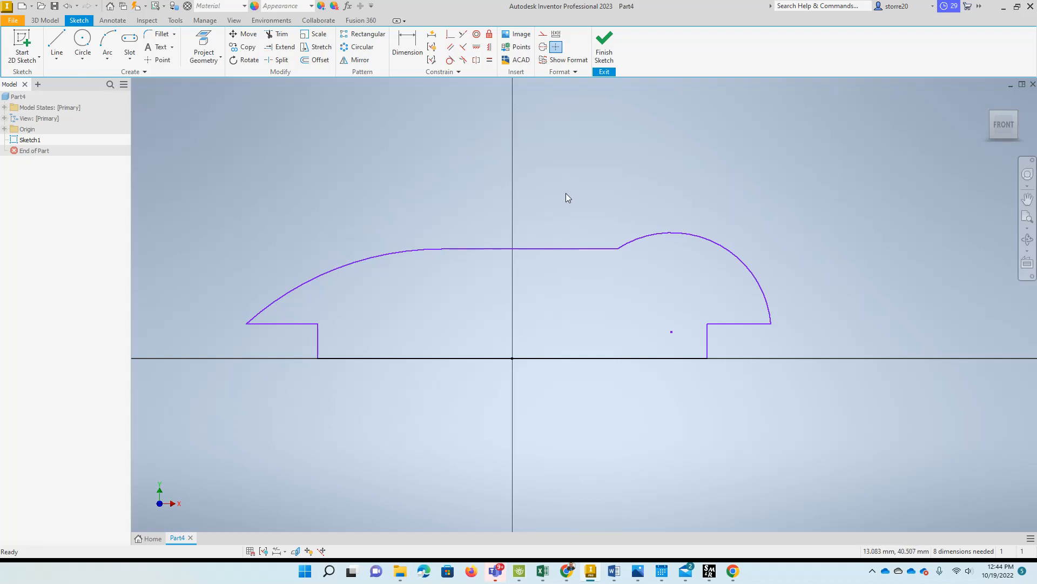
key(F8)
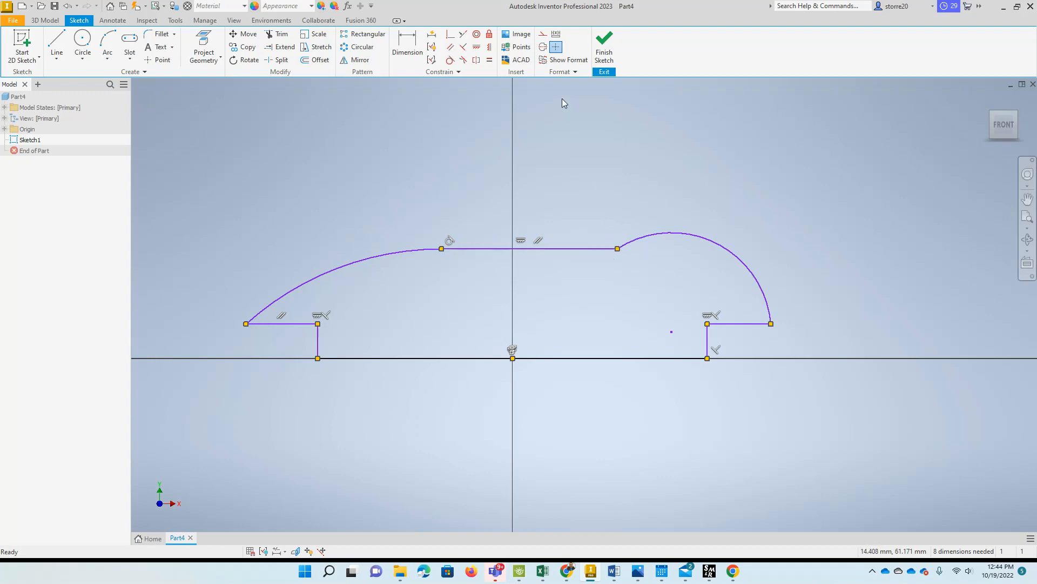
Apply a Tangent constraint between the top line and the right arc, and hide the constraint display
click(450, 59)
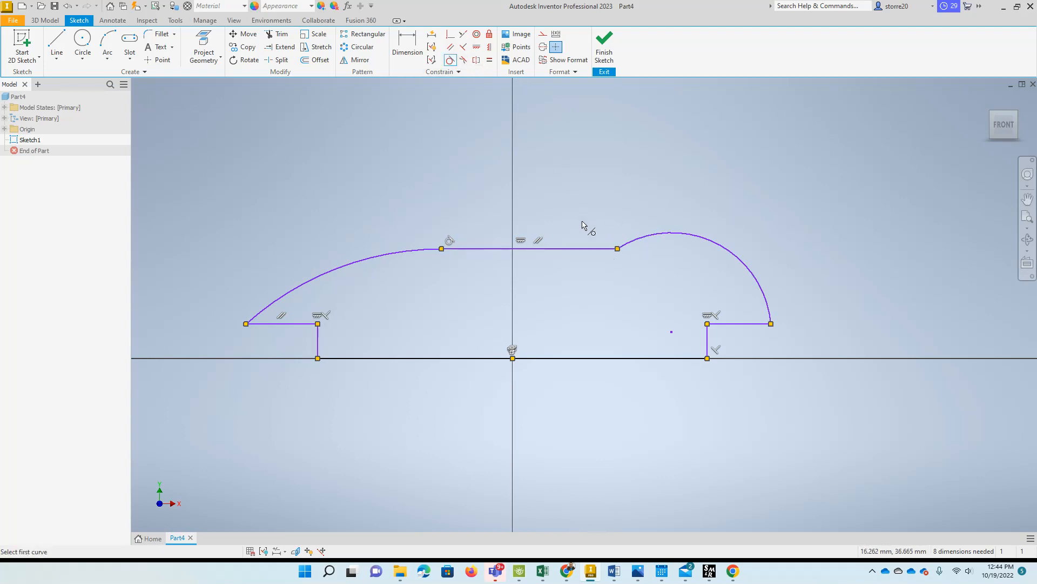
click(592, 249)
click(631, 240)
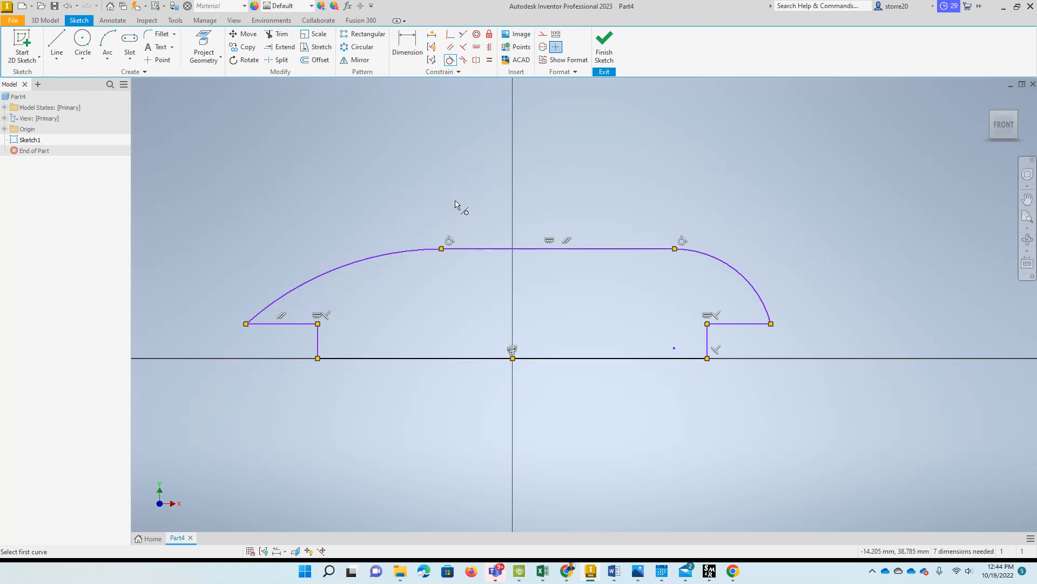
key(Escape)
key(F9)
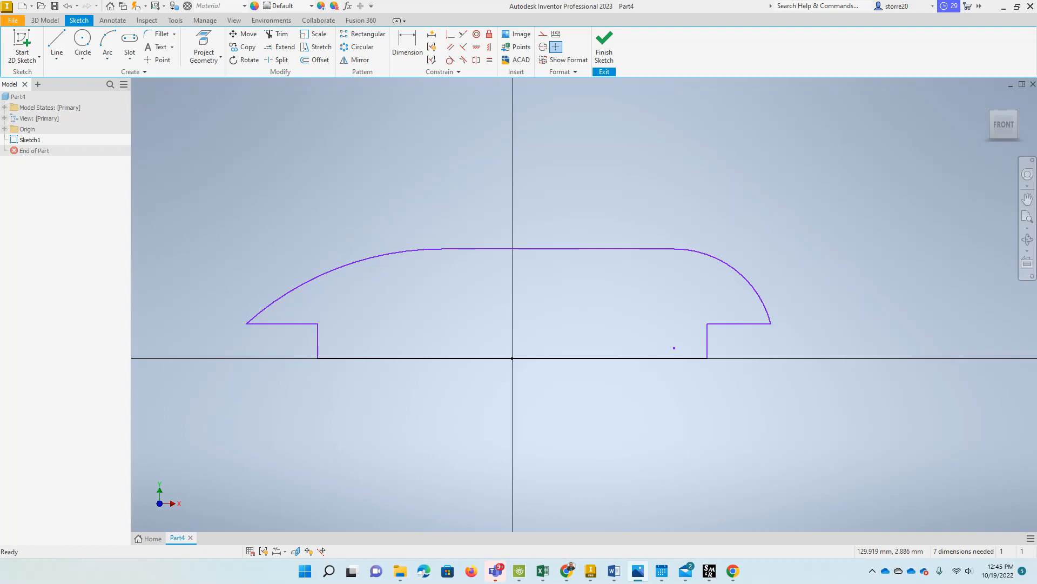
Switch to the Inventor 1.jpg drawing and mark the profile's overall height, notch height and width, arc radii and base length for reference
key(alt+Tab)
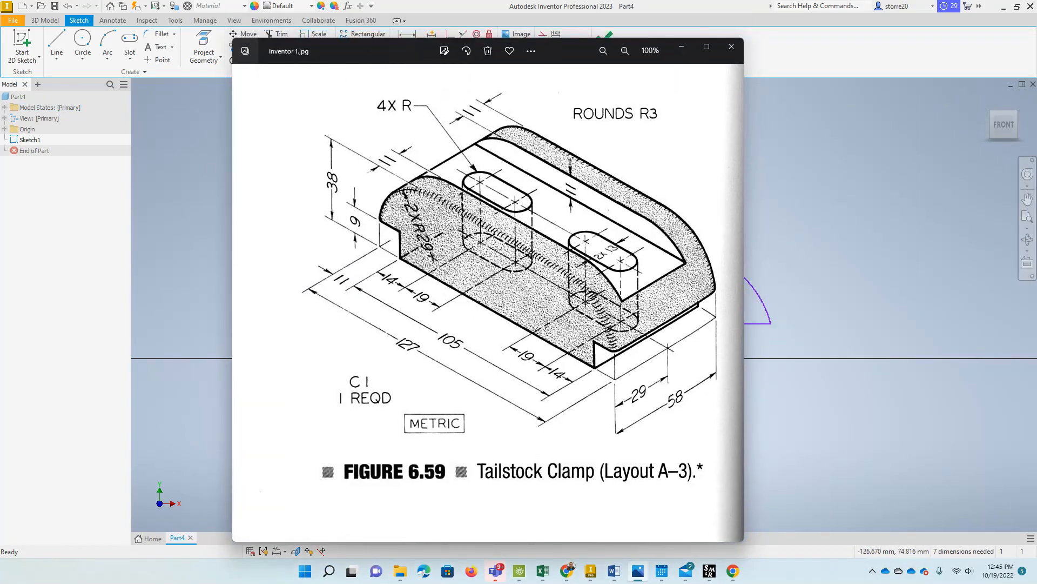
key(alt+d)
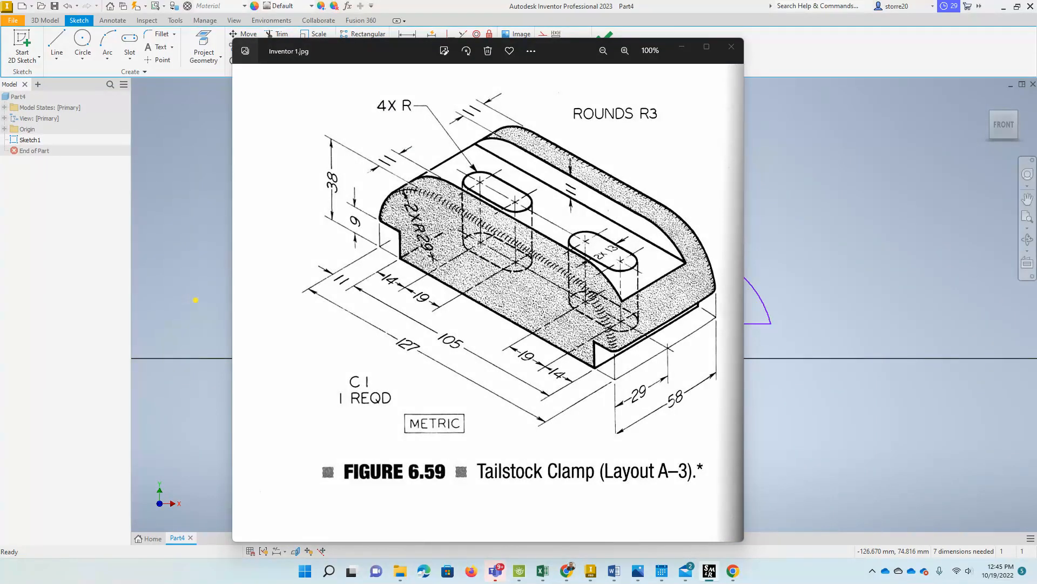
mouse_move(347, 168)
mouse_down()
mouse_move(314, 177)
mouse_move(337, 201)
mouse_move(345, 169)
mouse_up()
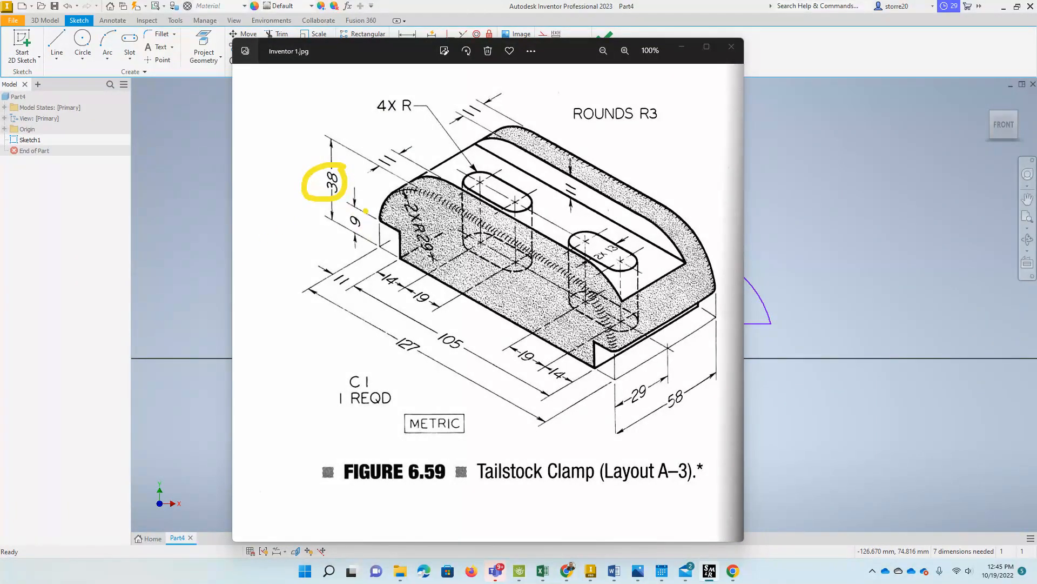
mouse_move(365, 210)
mouse_down()
mouse_move(340, 226)
mouse_move(363, 238)
mouse_move(371, 215)
mouse_up()
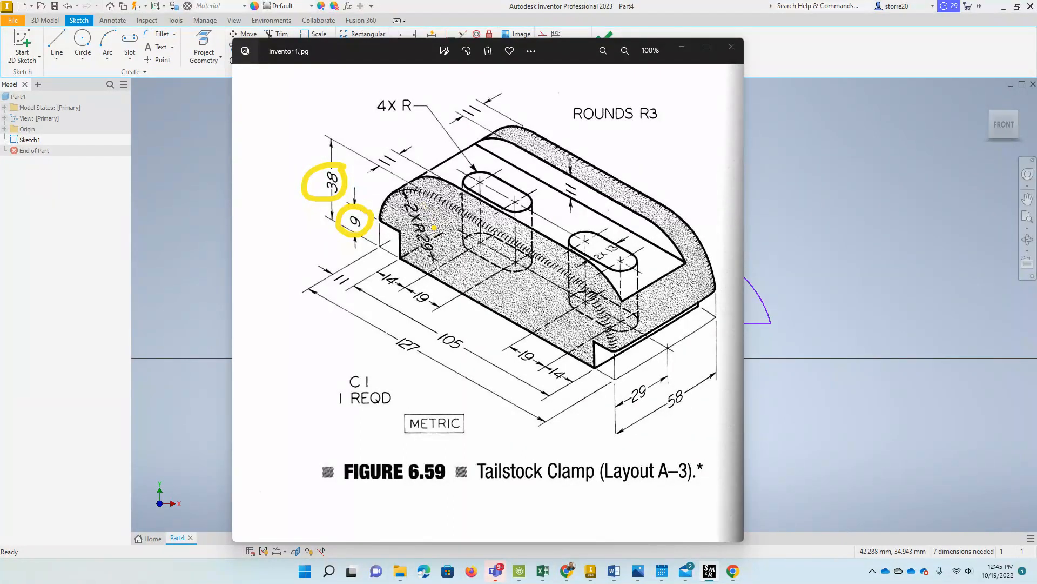
mouse_move(432, 227)
mouse_down()
mouse_move(408, 230)
mouse_move(426, 262)
mouse_move(439, 227)
mouse_move(413, 216)
mouse_up()
drag(384, 208, 416, 191)
drag(583, 293, 605, 322)
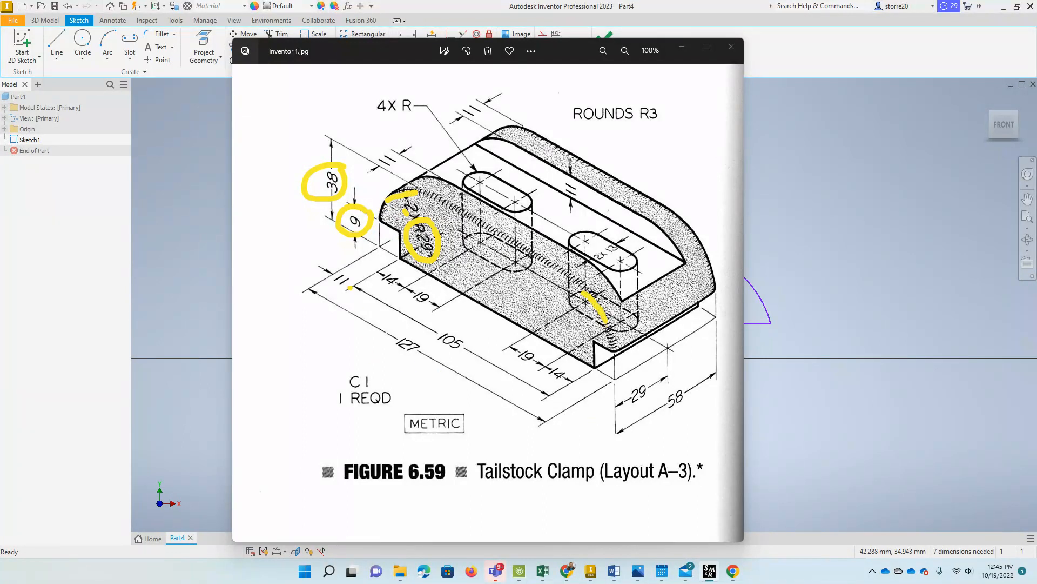
mouse_move(351, 271)
mouse_down()
mouse_move(337, 293)
mouse_move(352, 270)
mouse_up()
mouse_move(450, 324)
mouse_down()
mouse_move(453, 355)
mouse_move(446, 325)
mouse_move(399, 357)
mouse_move(412, 325)
mouse_up()
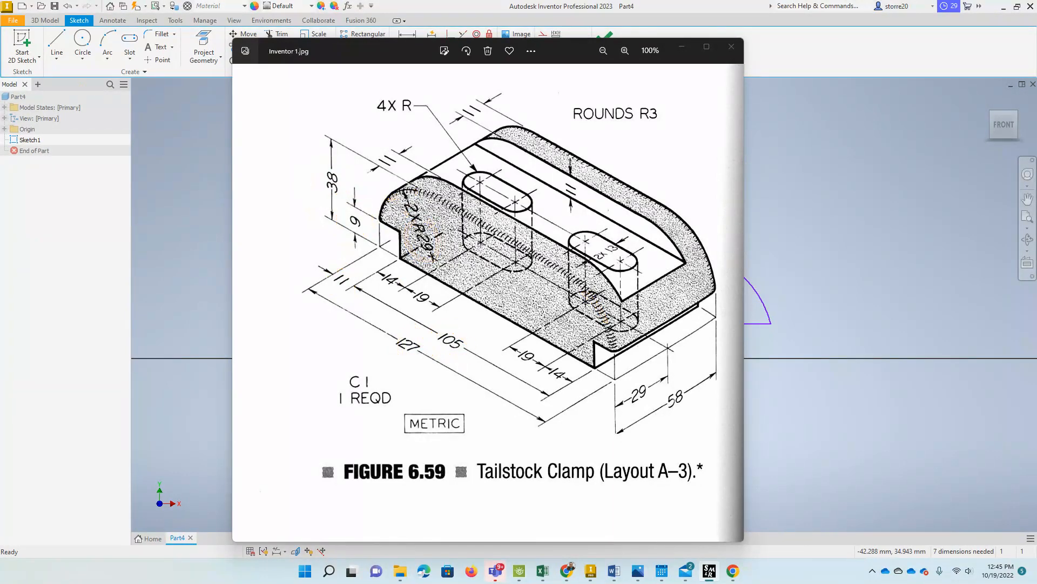
drag(342, 46, 1036, 135)
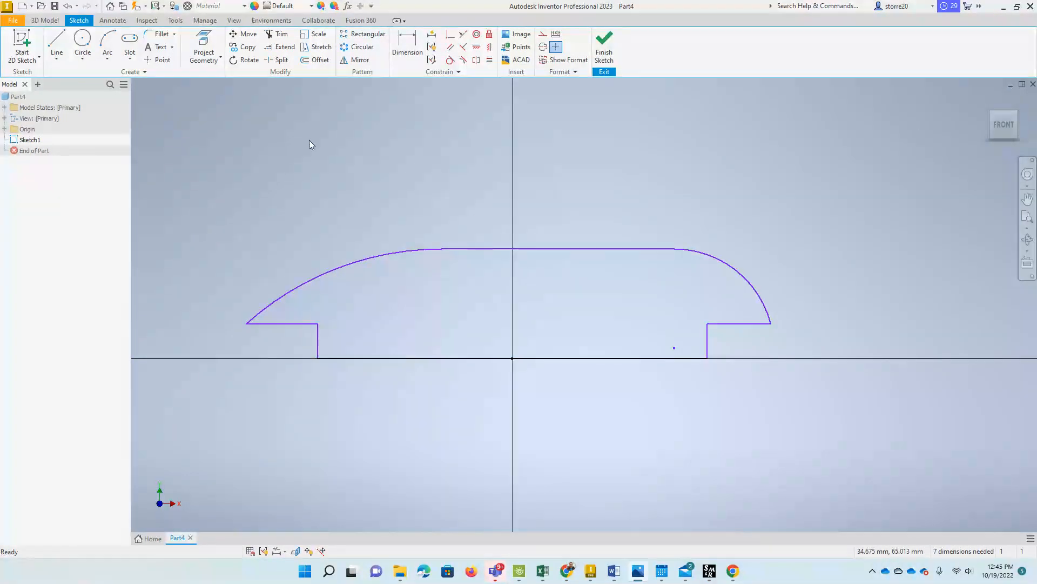
Dimension the profile's bottom line between the two notches at 105 mm
click(398, 54)
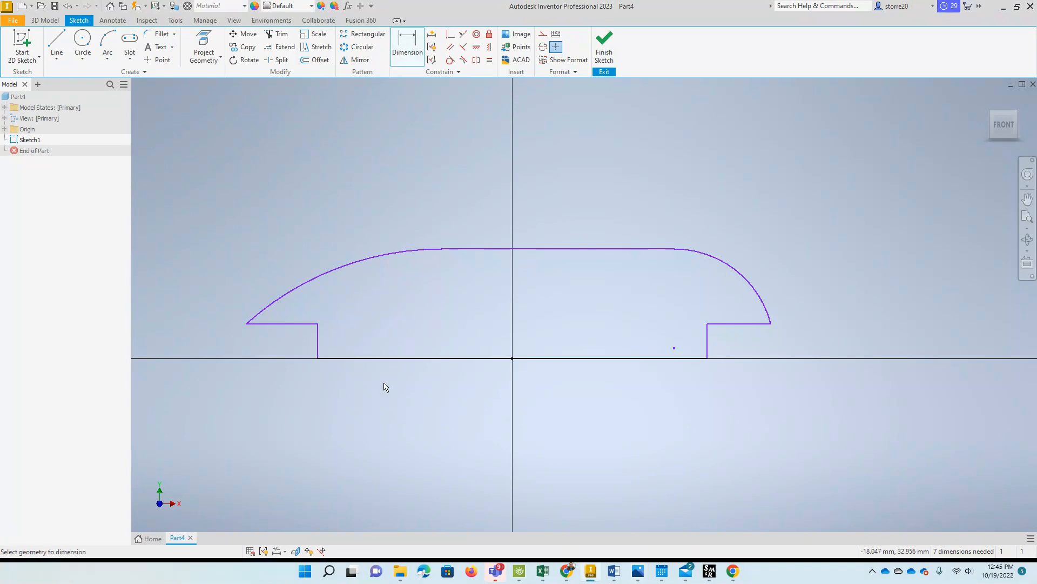
click(424, 365)
click(431, 440)
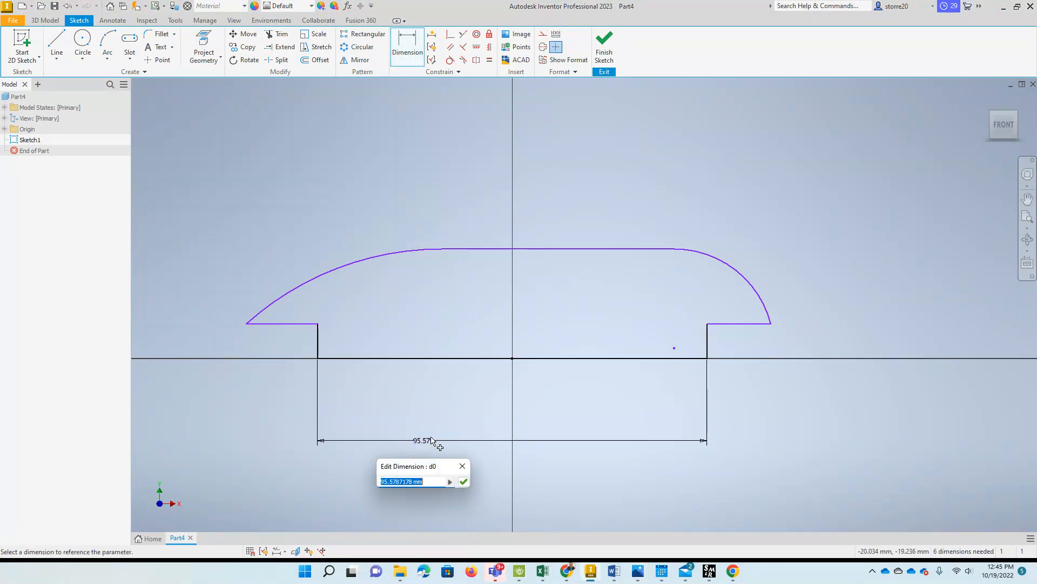
text(105)
key(Return)
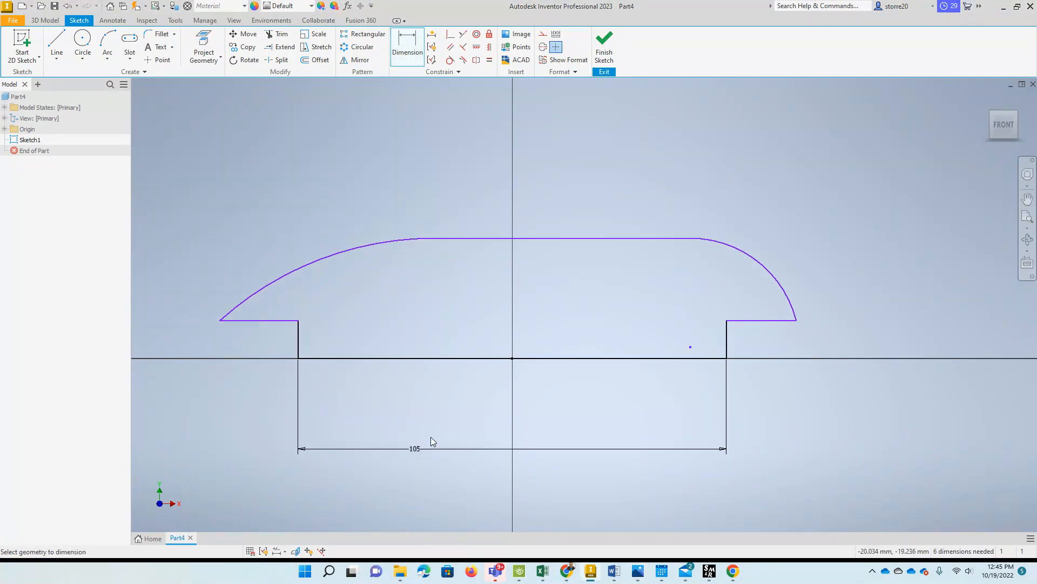
Dimension the profile's overall width between the outer ends of the two notches at 127 mm
click(221, 324)
click(798, 323)
click(575, 491)
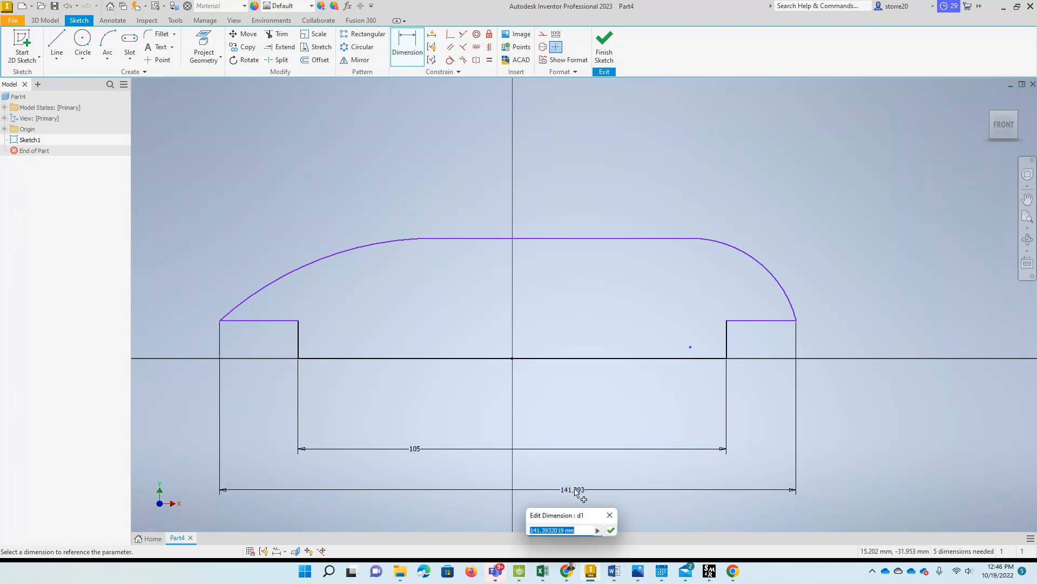
text(12)
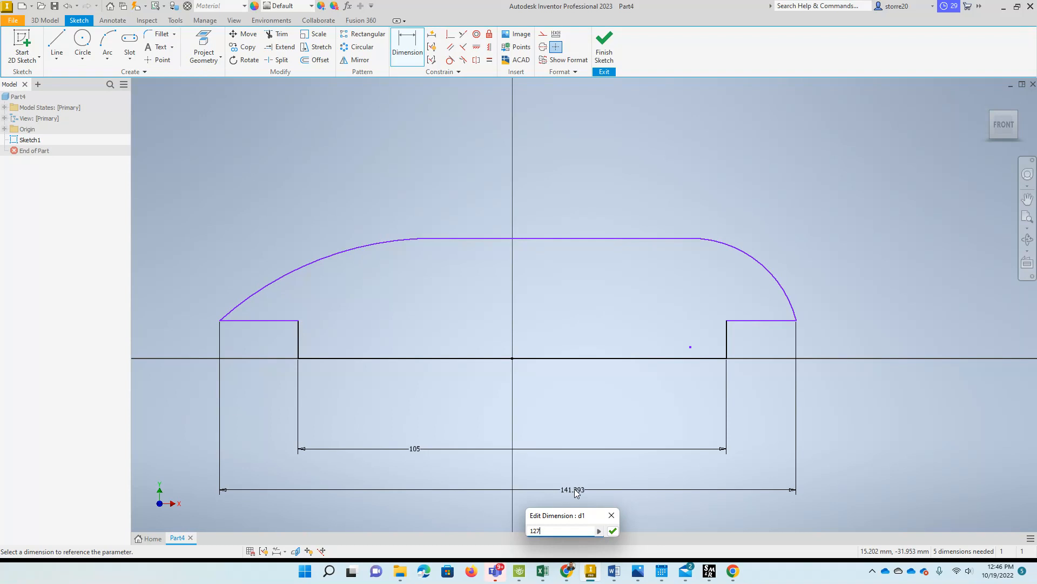
text(7)
key(Return)
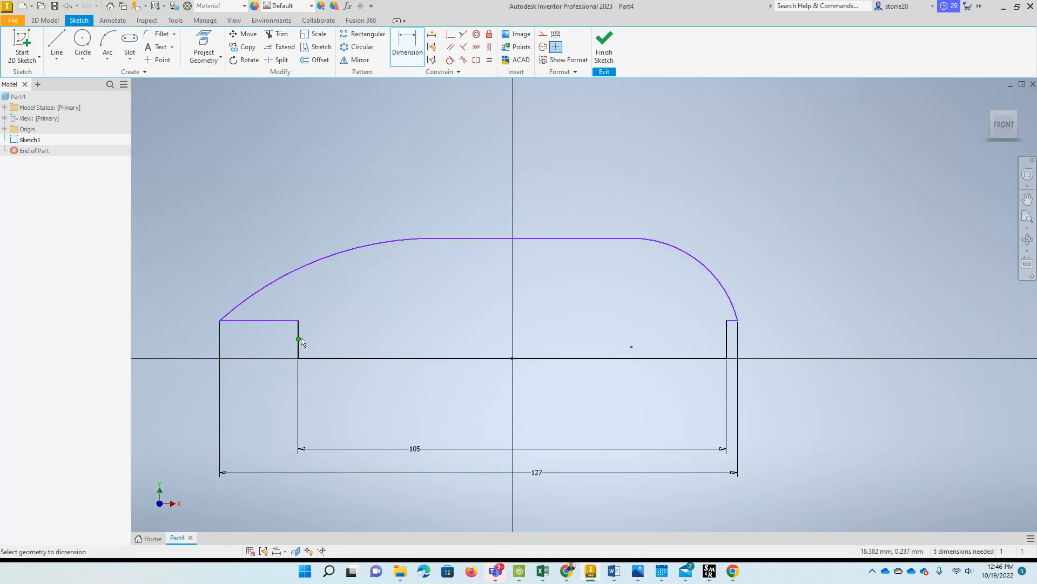
Dimension the left notch's horizontal edge at 11 mm
click(261, 323)
click(269, 422)
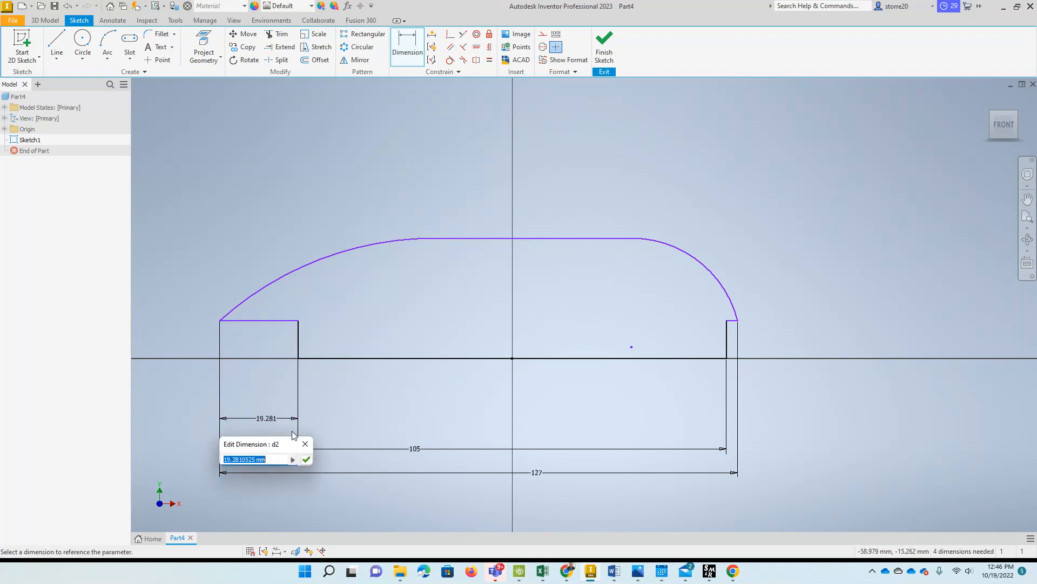
text(11)
key(Return)
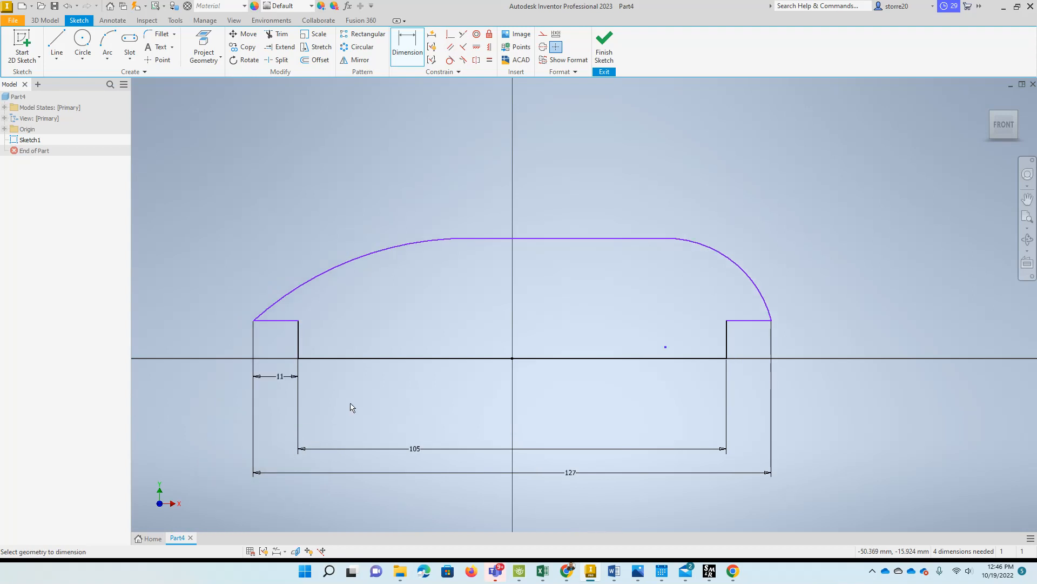
Dimension the profile's overall height between the top and bottom lines at 38 mm
click(591, 238)
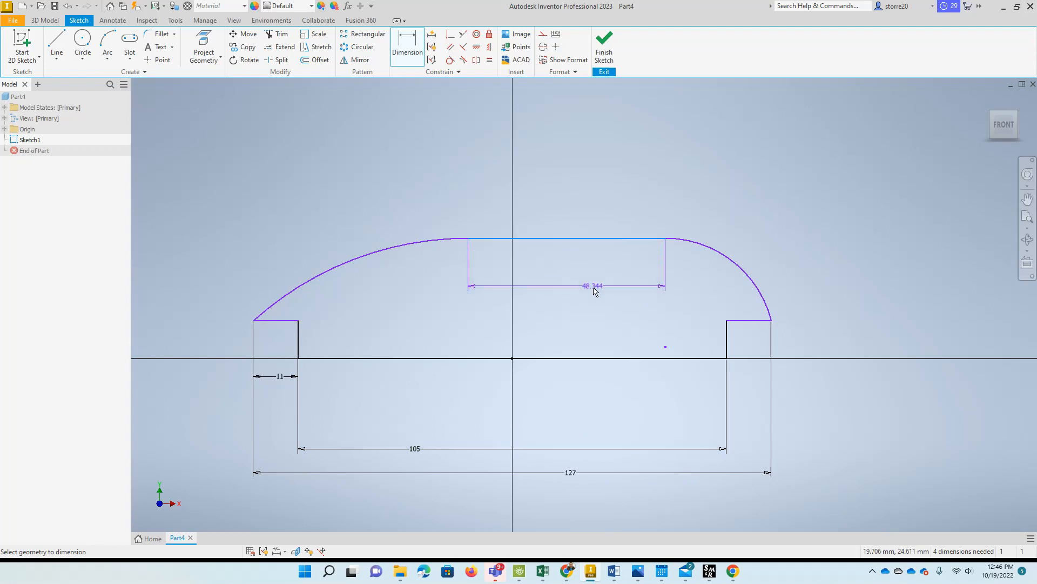
click(600, 359)
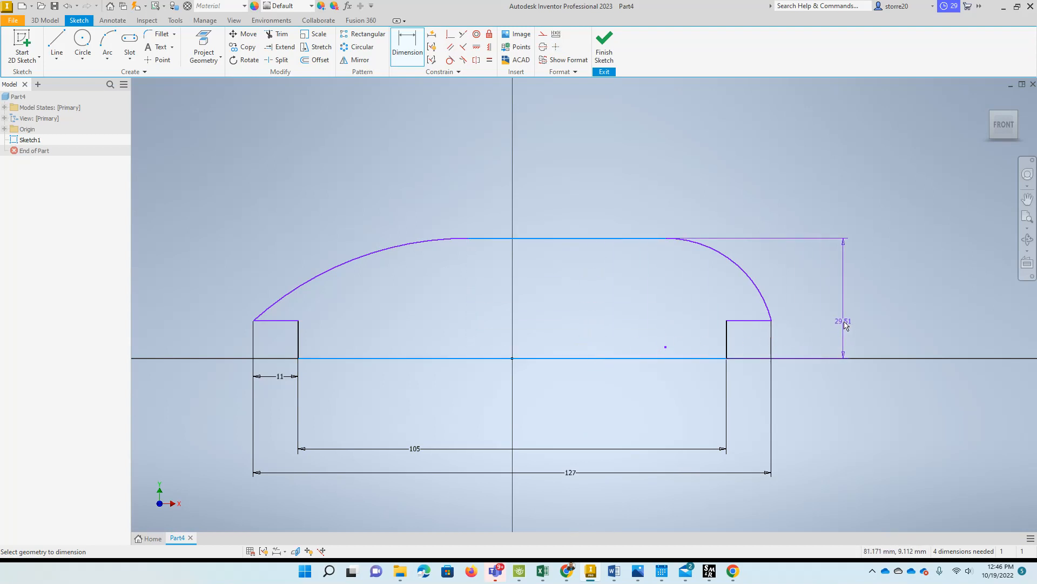
click(843, 322)
text(38)
key(Return)
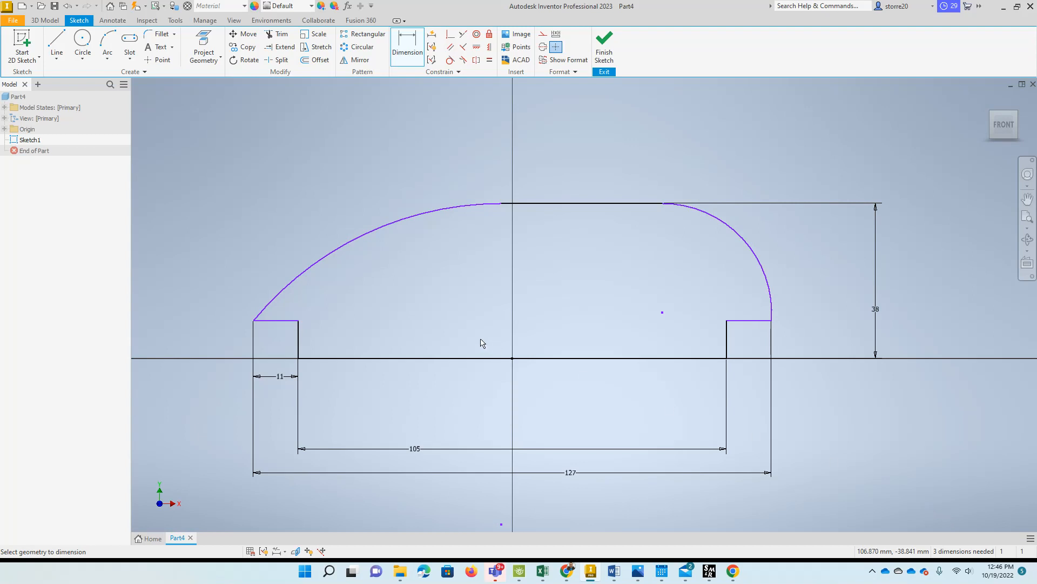
Dimension the left arc with a 29 mm radius
click(342, 253)
click(300, 205)
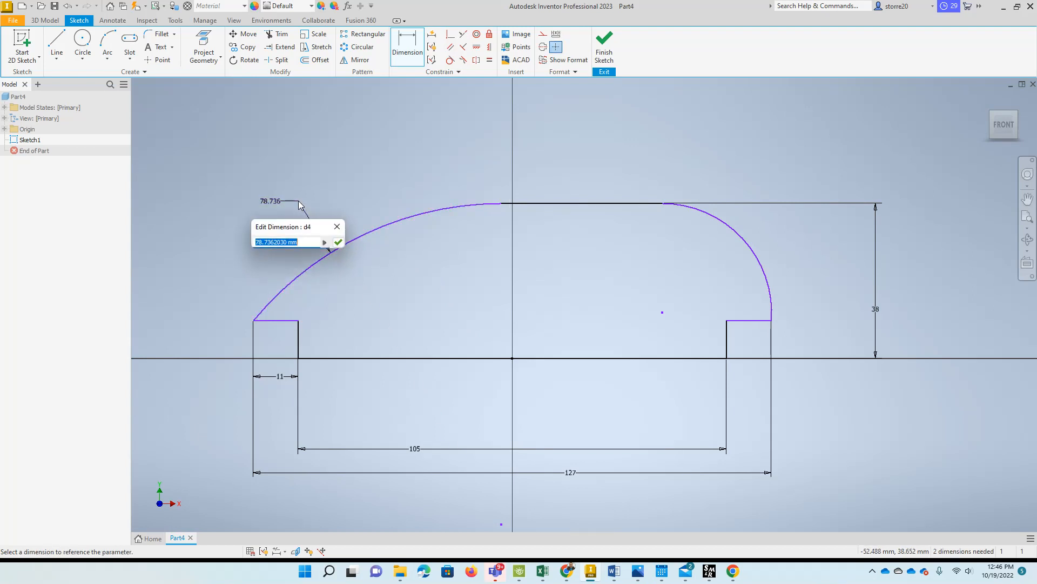
text(29)
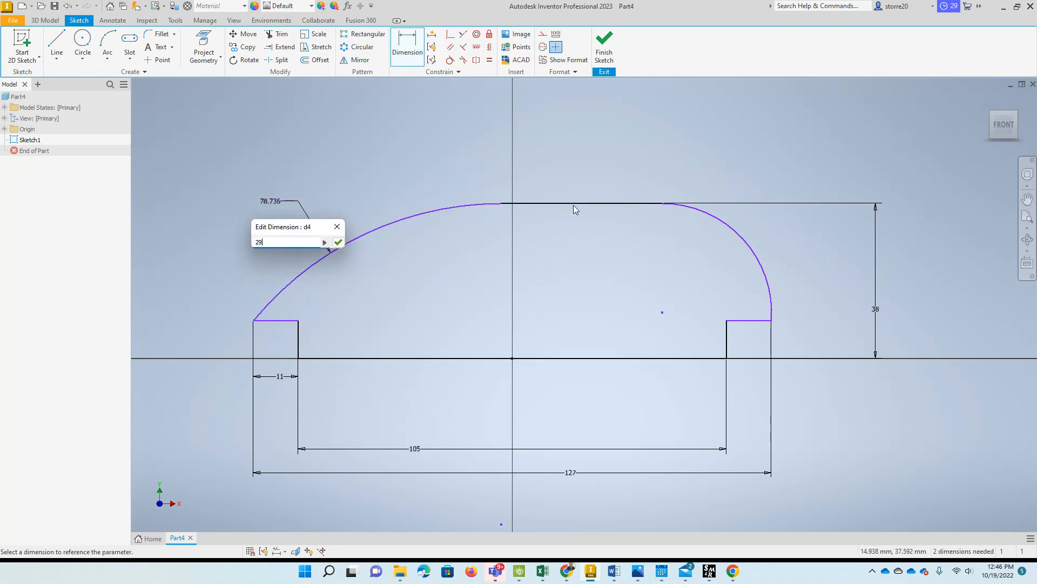
key(Return)
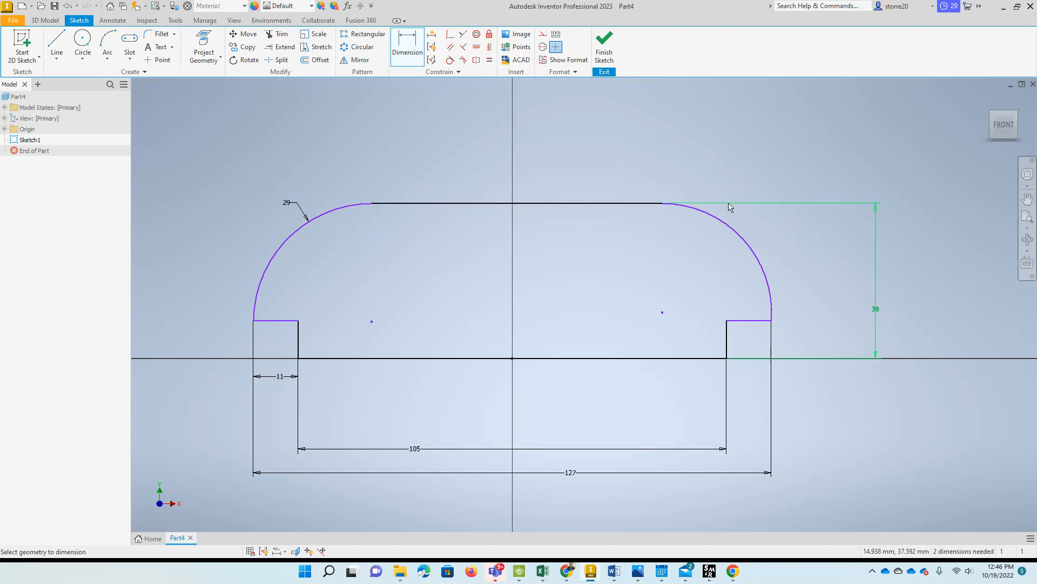
Dimension the right arc's radius and link its value to the left arc's radius dimension (d4)
click(733, 231)
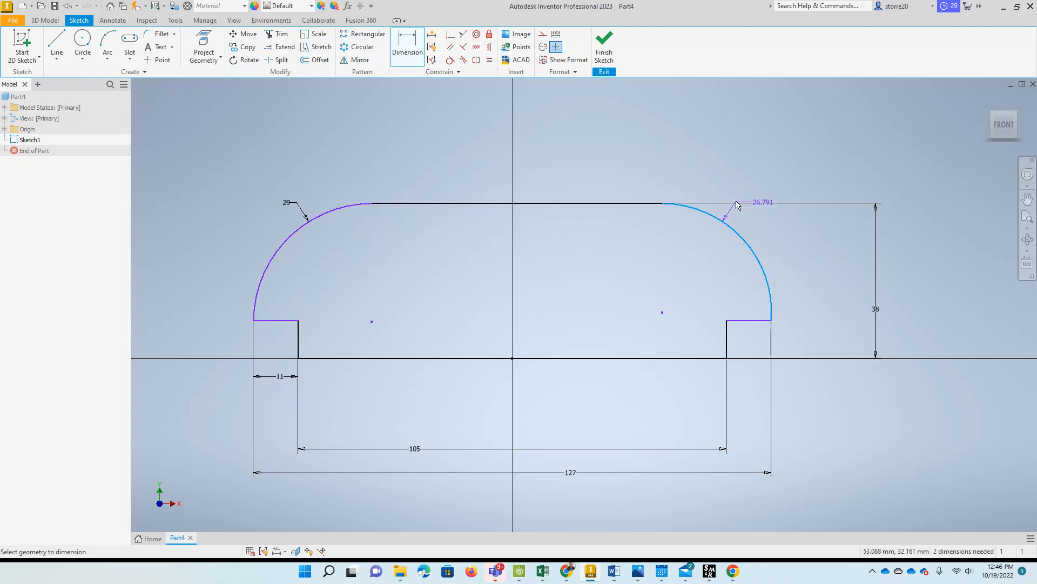
click(749, 172)
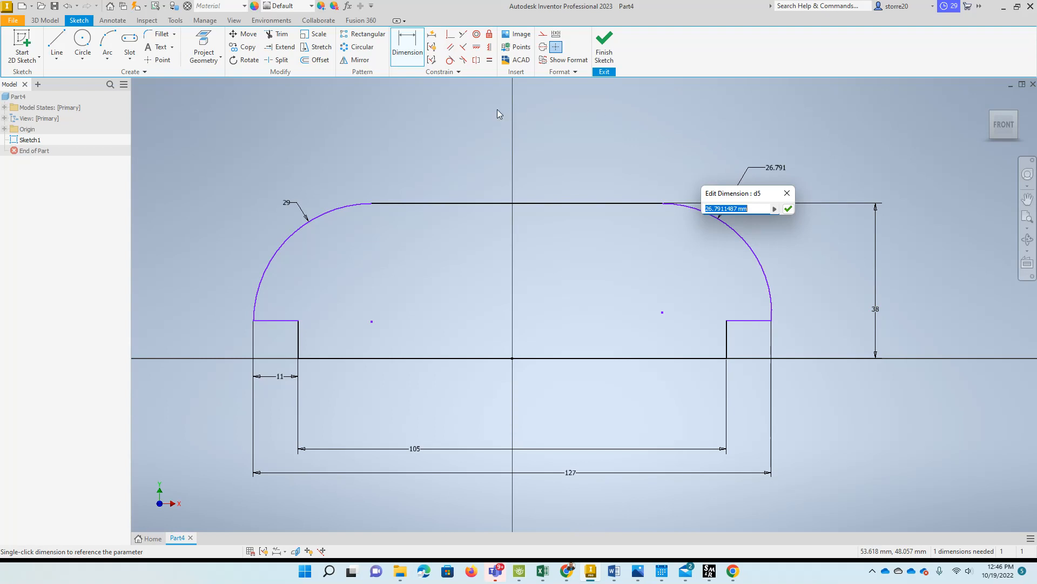
click(288, 203)
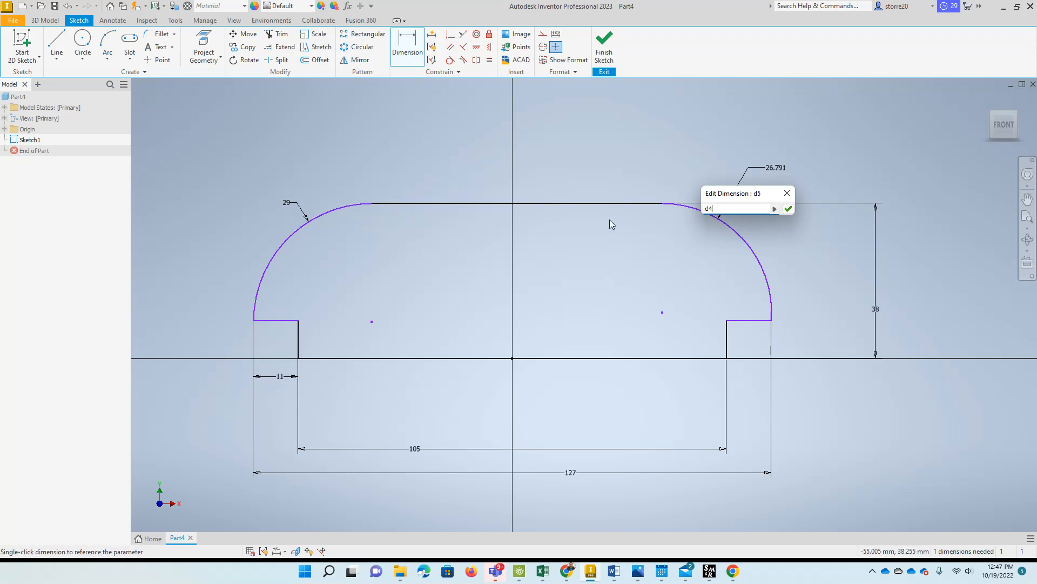
click(789, 209)
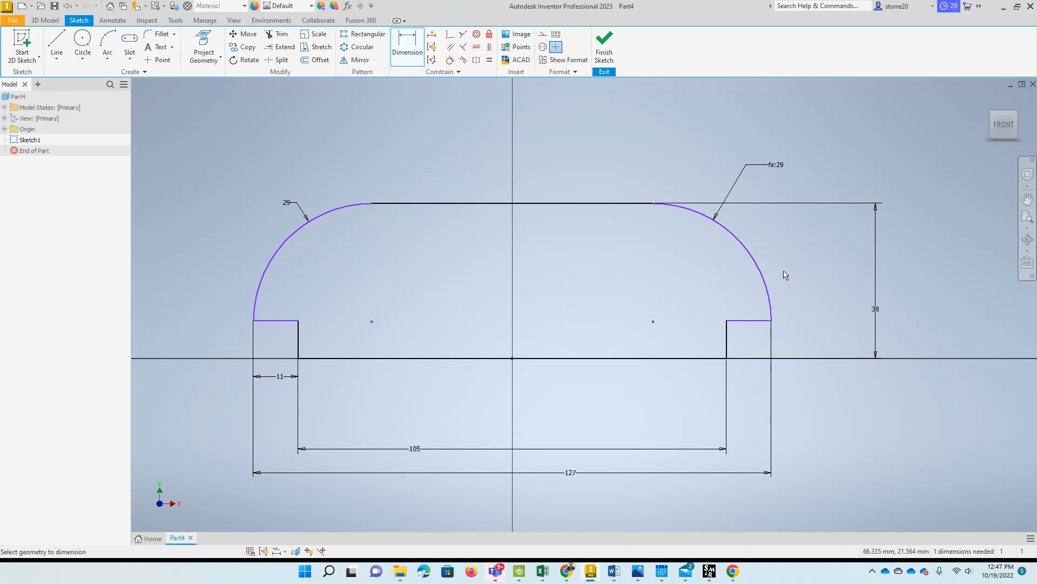
Dimension the left notch's vertical edge at 9 mm
click(300, 336)
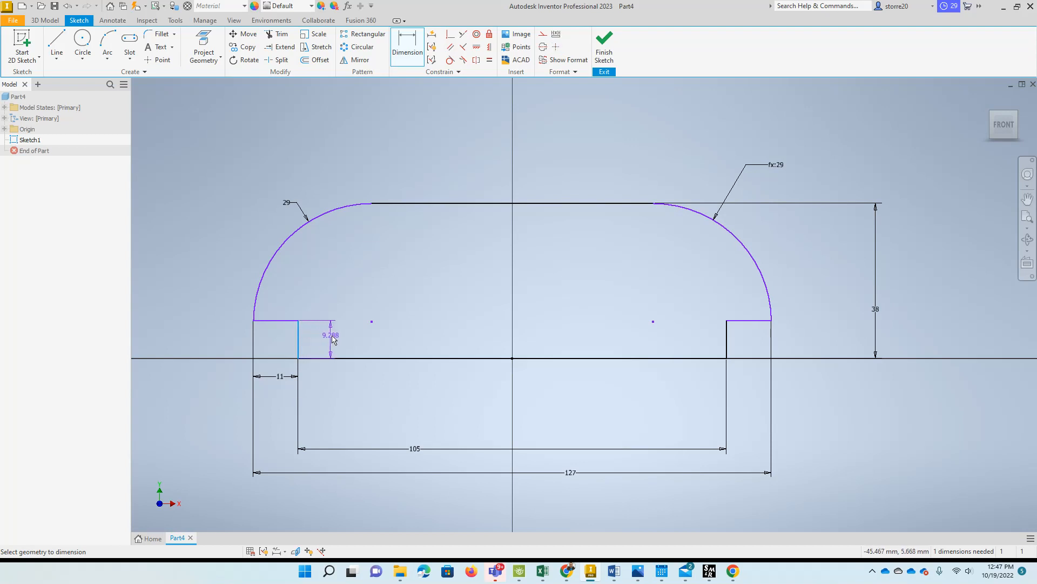
click(332, 336)
text(9)
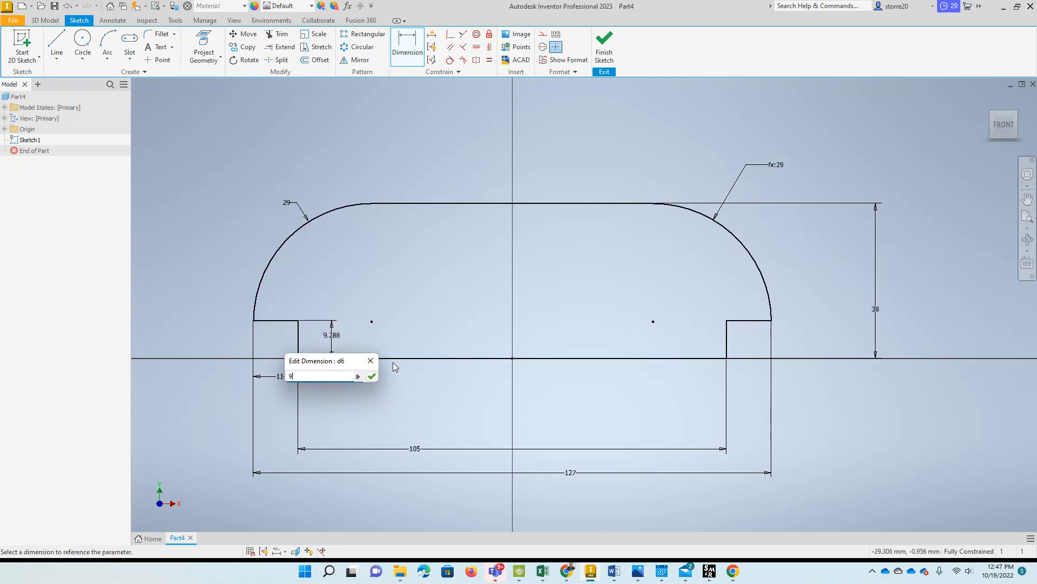
key(Return)
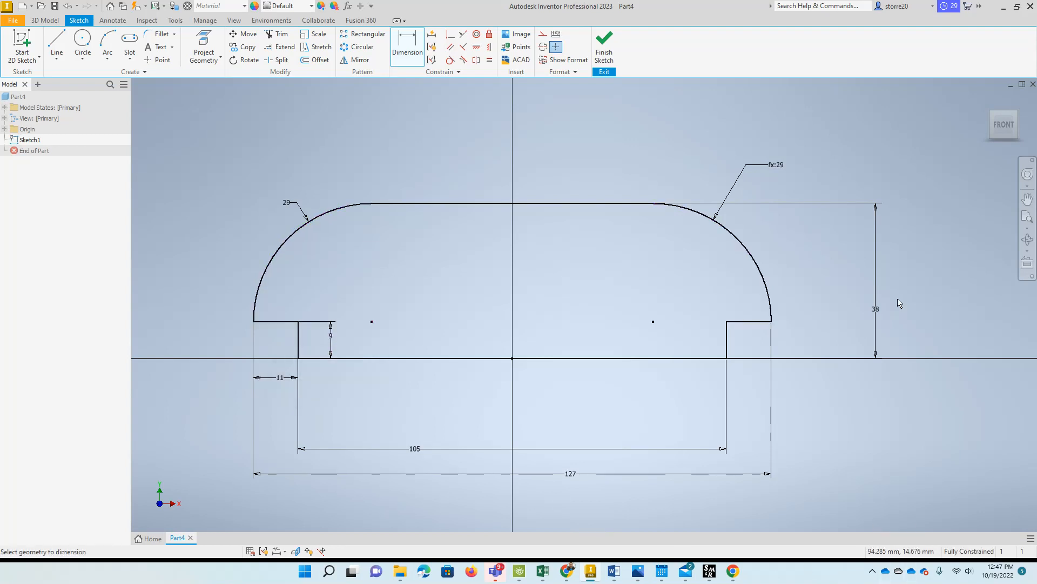
Finish the side profile sketch and return to 3D modelling
click(604, 44)
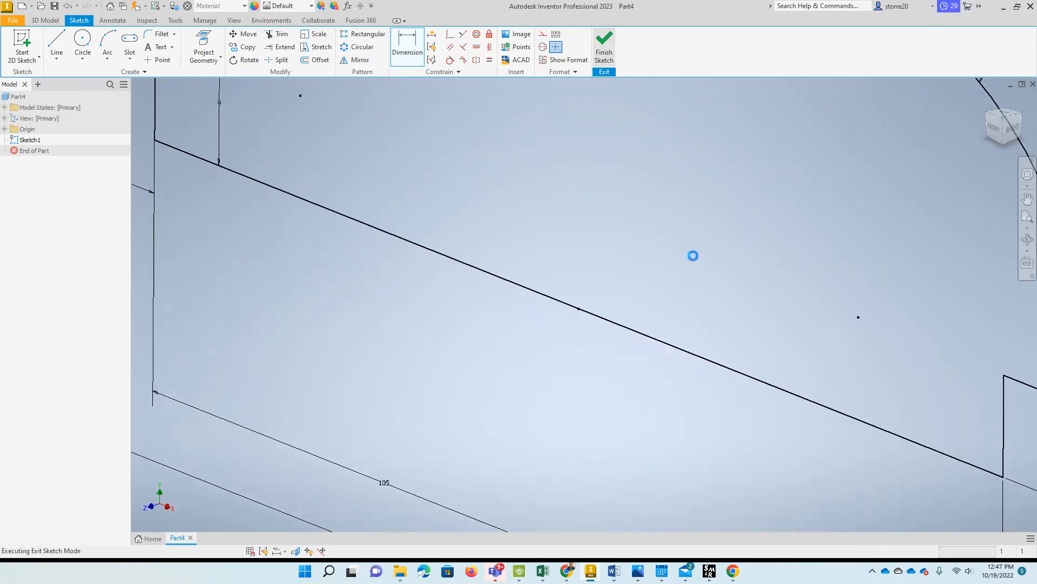
scroll(441, 358, down, 3)
scroll(466, 316, up, 2)
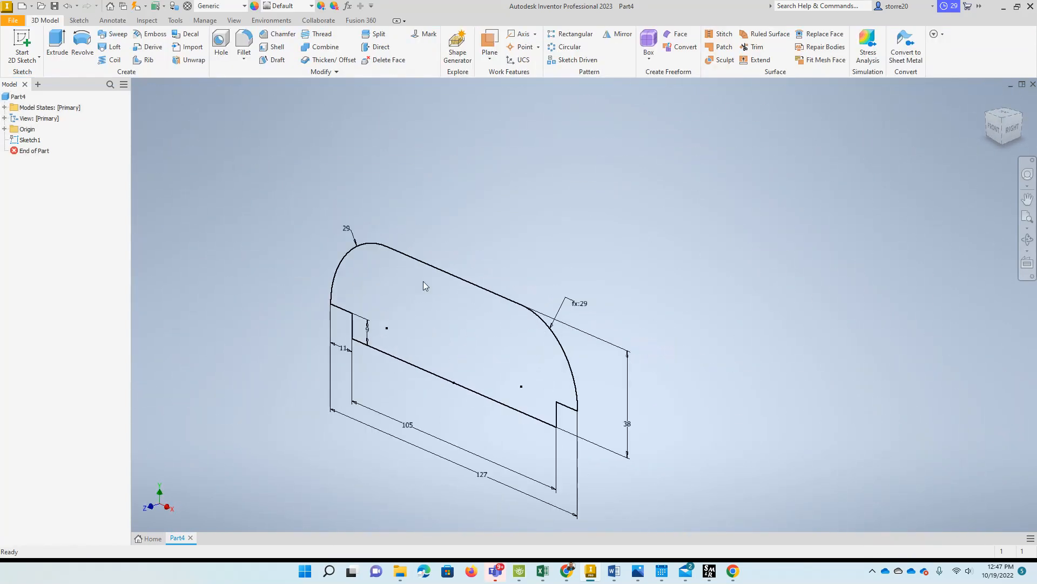
Extrude the side profile symmetrically about its sketch plane to the drawing's overall width of 58 mm
click(58, 46)
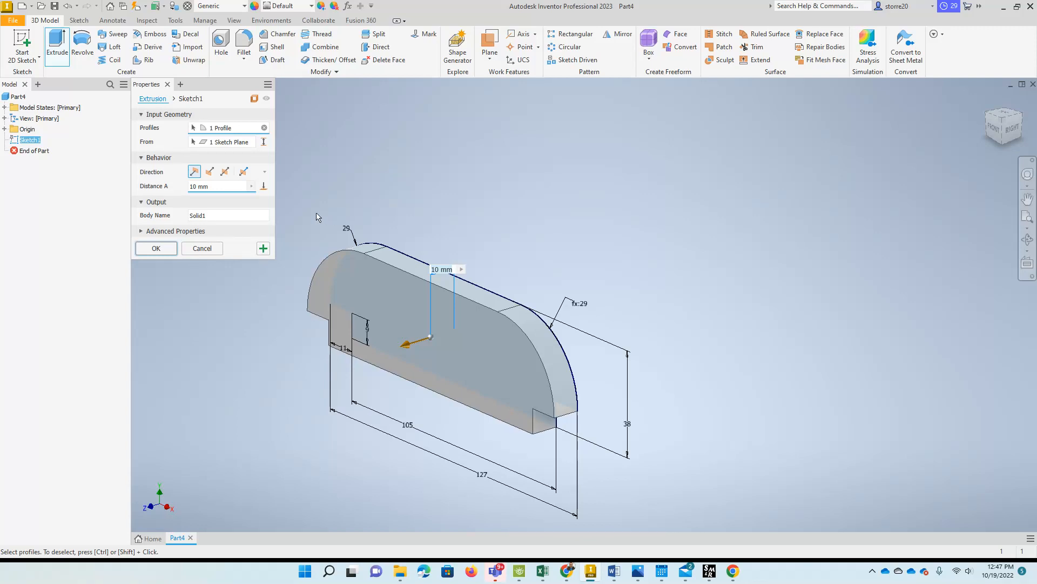
click(224, 171)
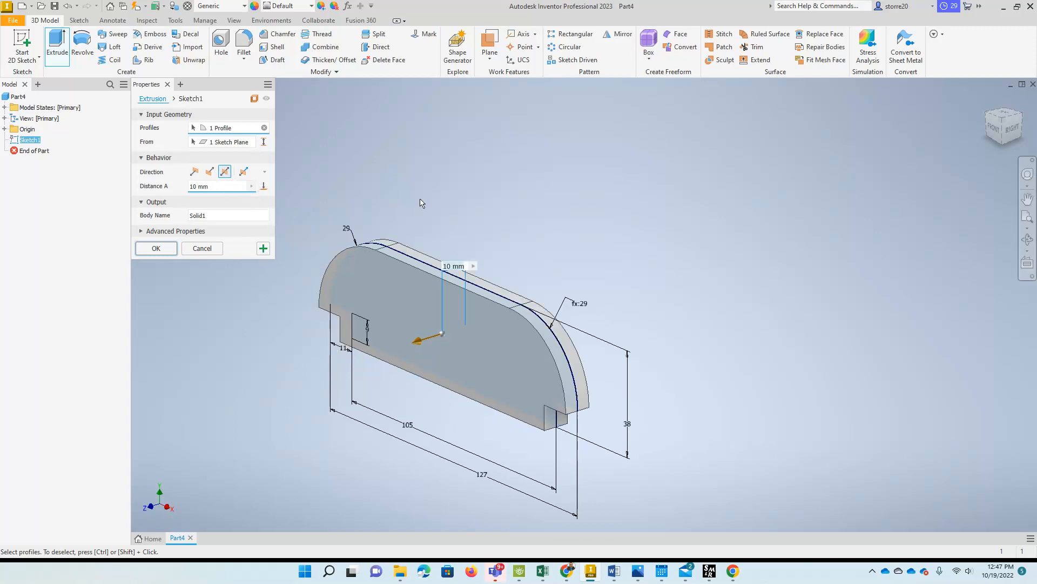
key(alt+Tab)
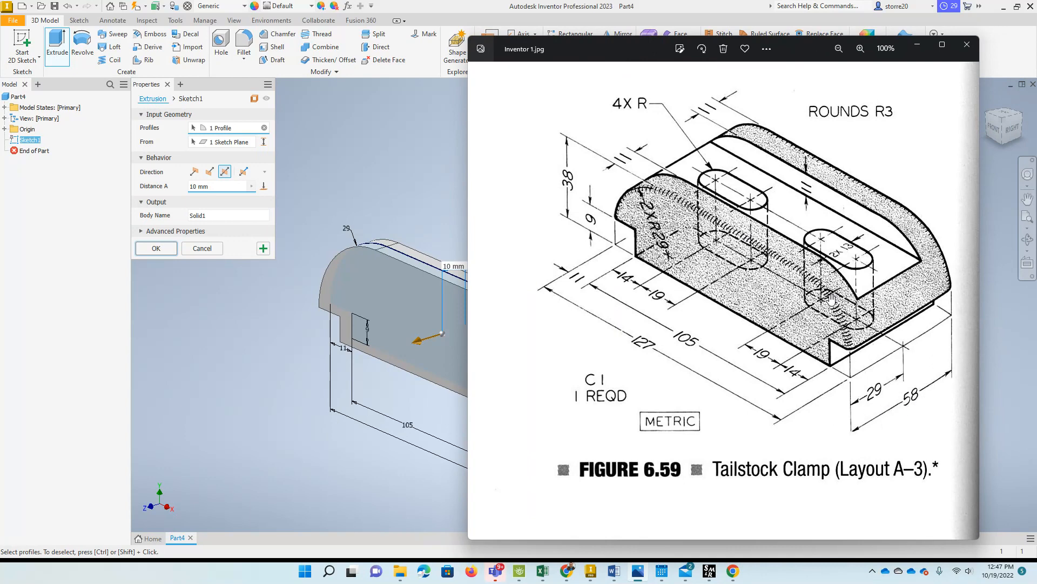
key(alt+Tab)
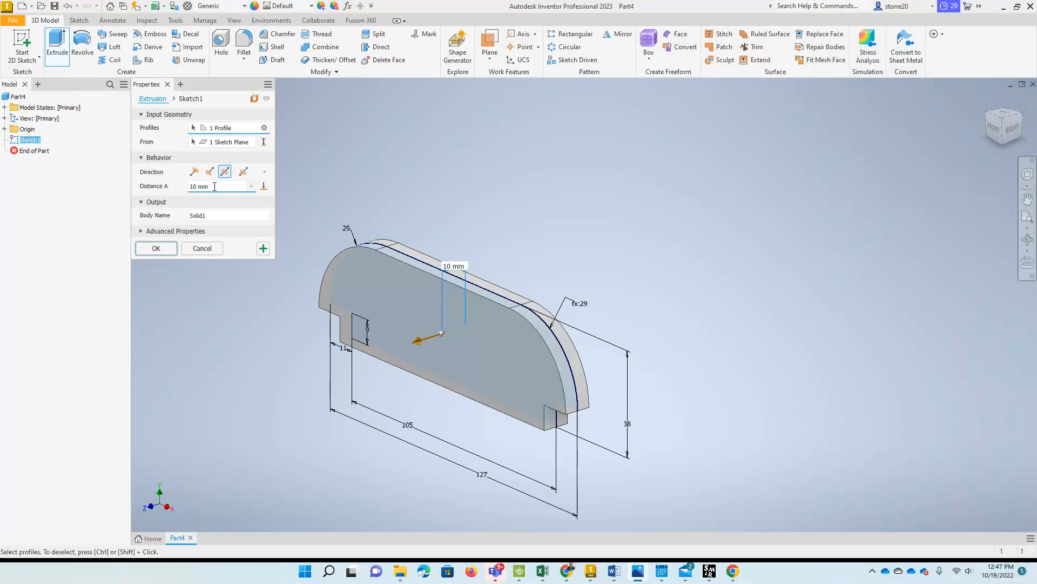
drag(215, 187, 183, 186)
text(64)
key(Return)
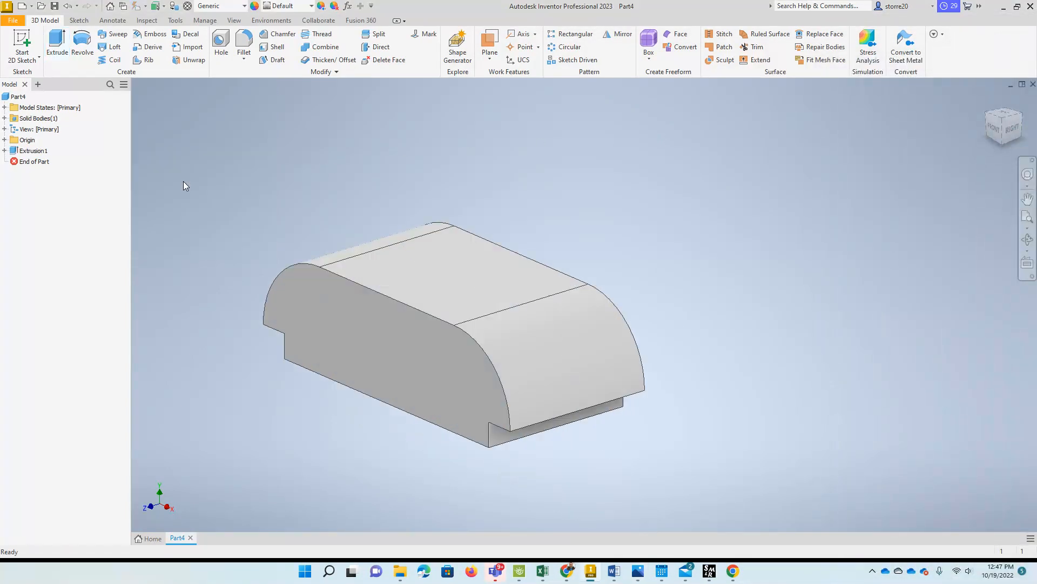
Examine the solid against the reference drawing and check where the origin center point and XY Plane lie within it
scroll(697, 392, down, 2)
scroll(616, 416, up, 3)
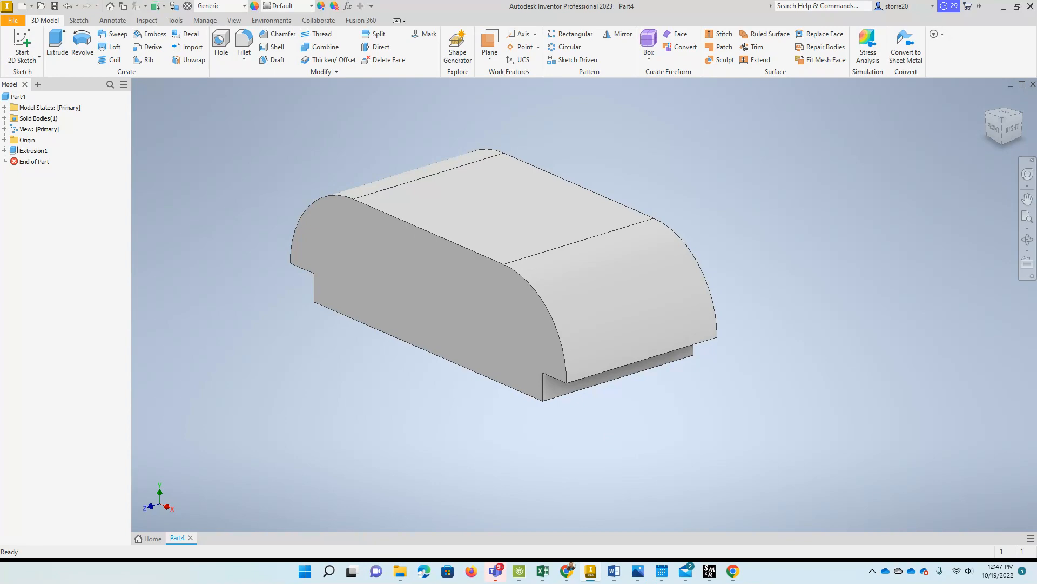
key(alt+Tab)
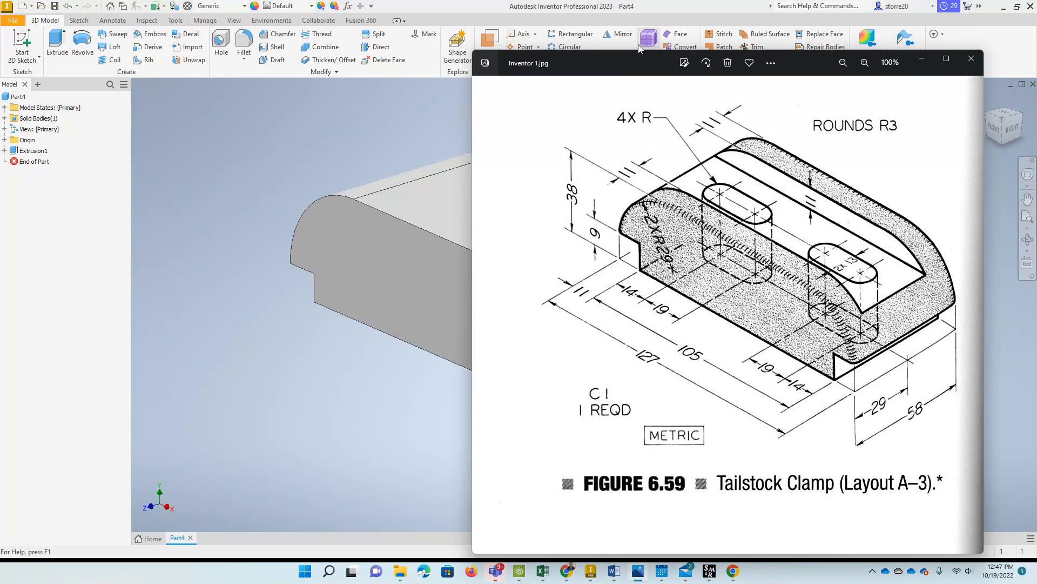
drag(651, 58, 1036, 51)
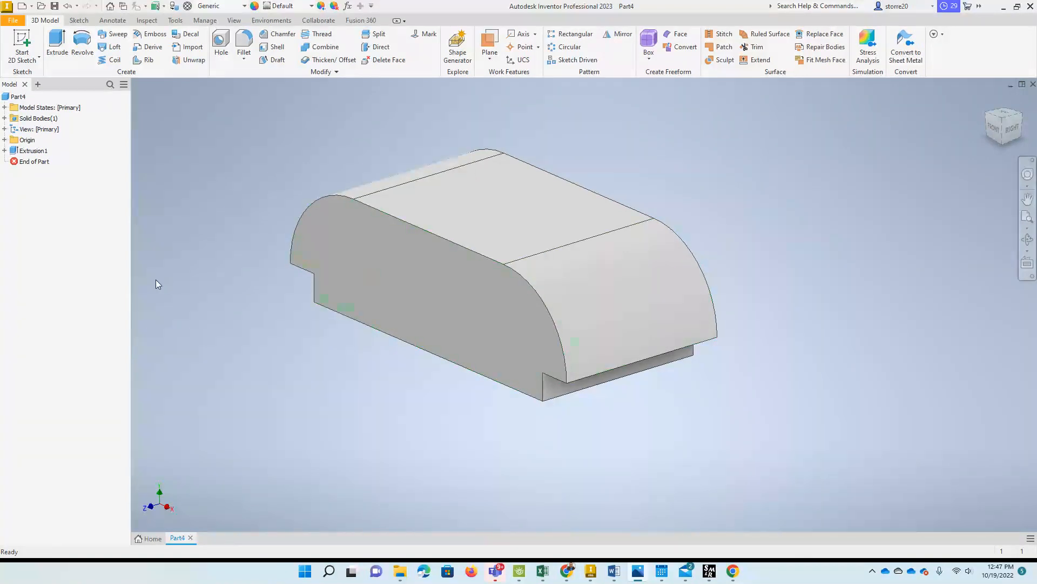
shift+middle_drag(289, 412, 290, 354)
click(4, 140)
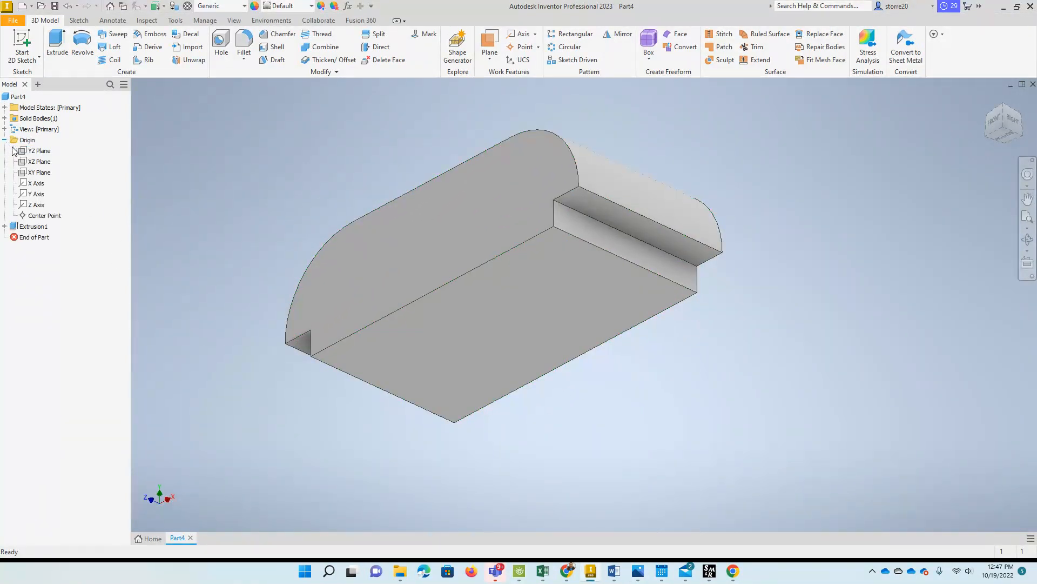
click(45, 215)
shift+middle_drag(743, 335, 748, 391)
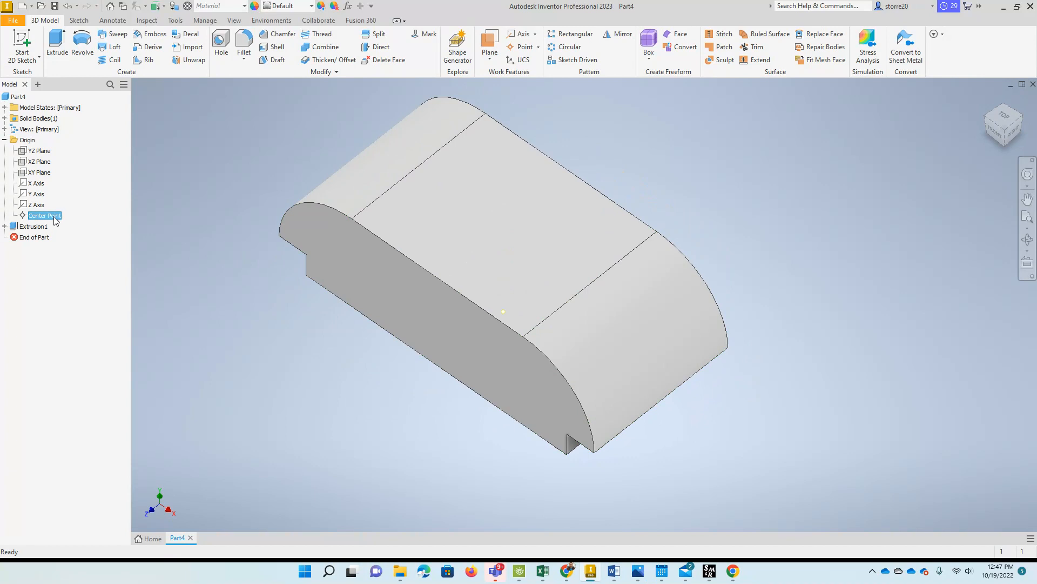
shift+middle_drag(144, 215, 166, 151)
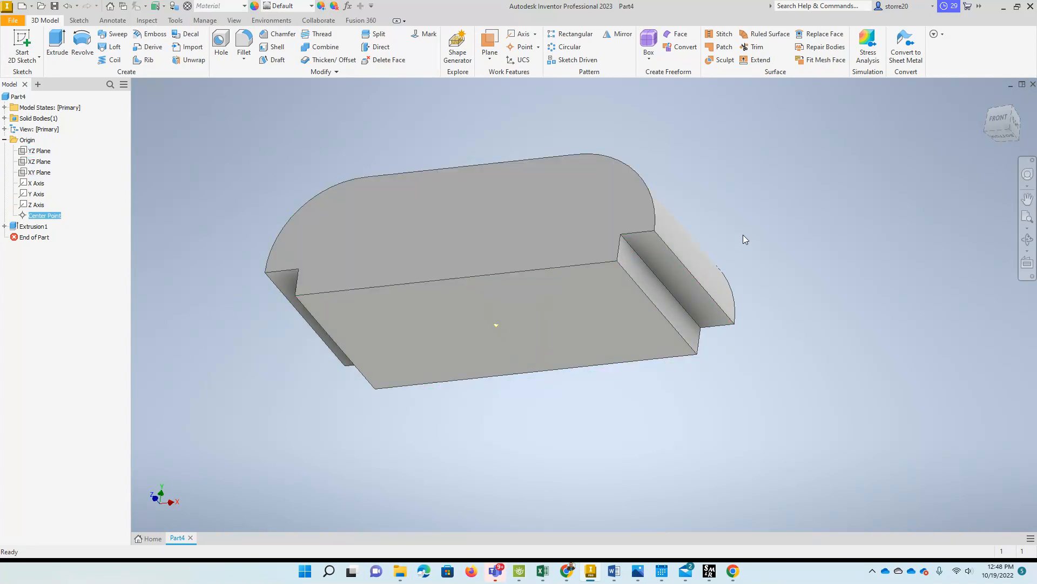
shift+middle_drag(787, 213, 747, 254)
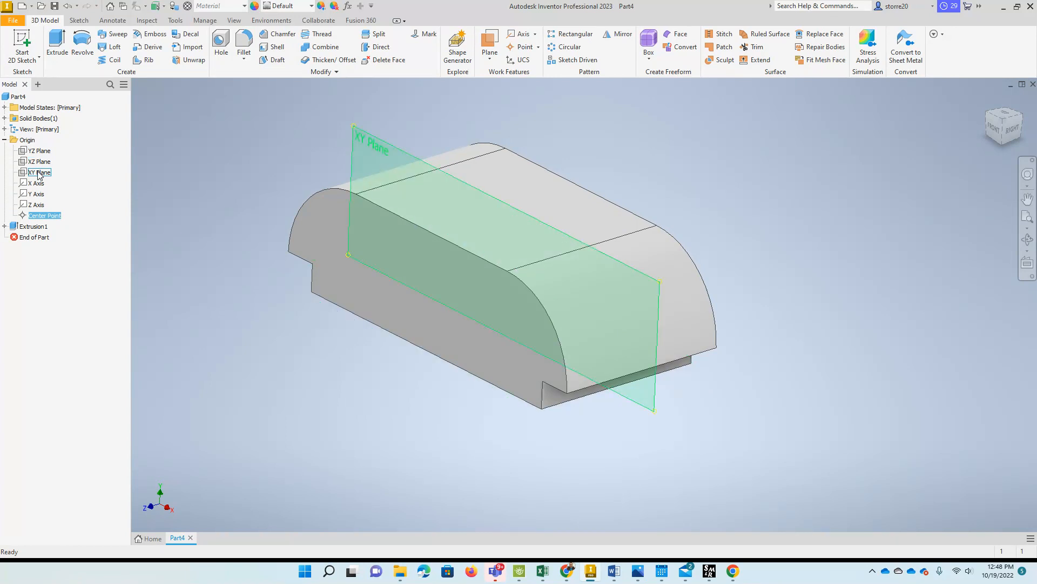
click(216, 144)
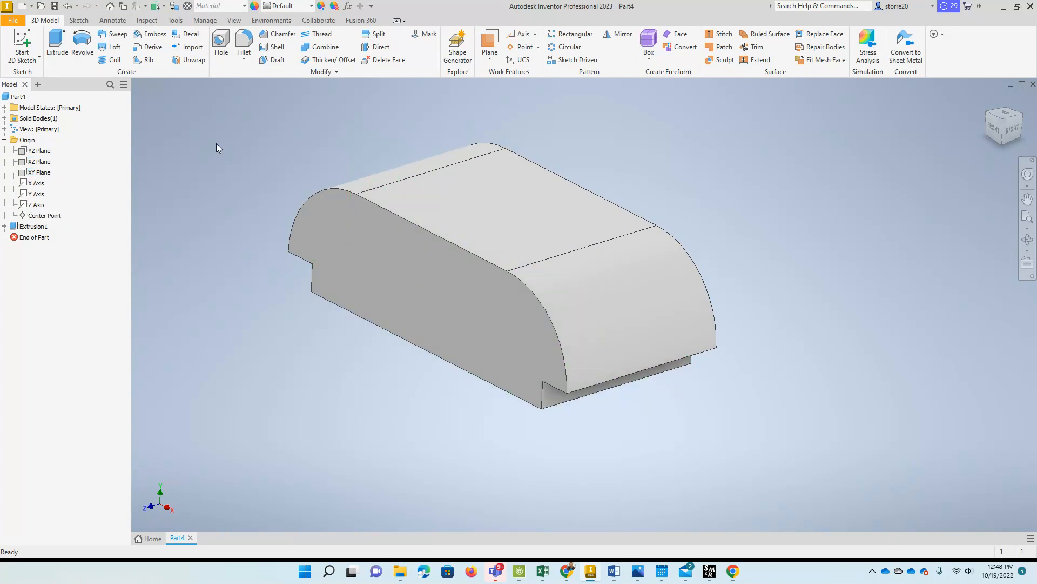
Start a new 2D sketch on the XY Plane through the middle of the solid
click(32, 63)
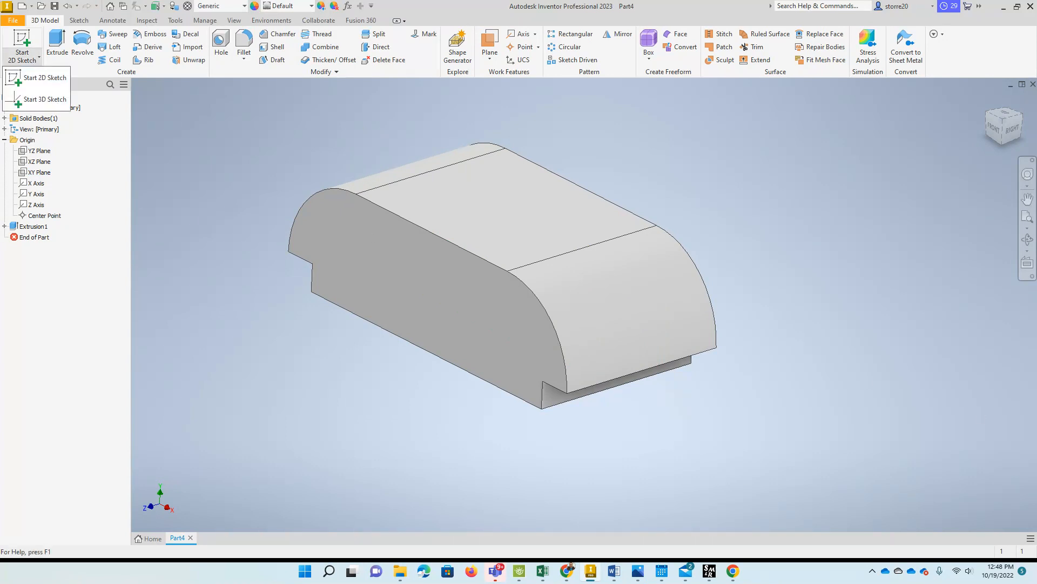
click(295, 229)
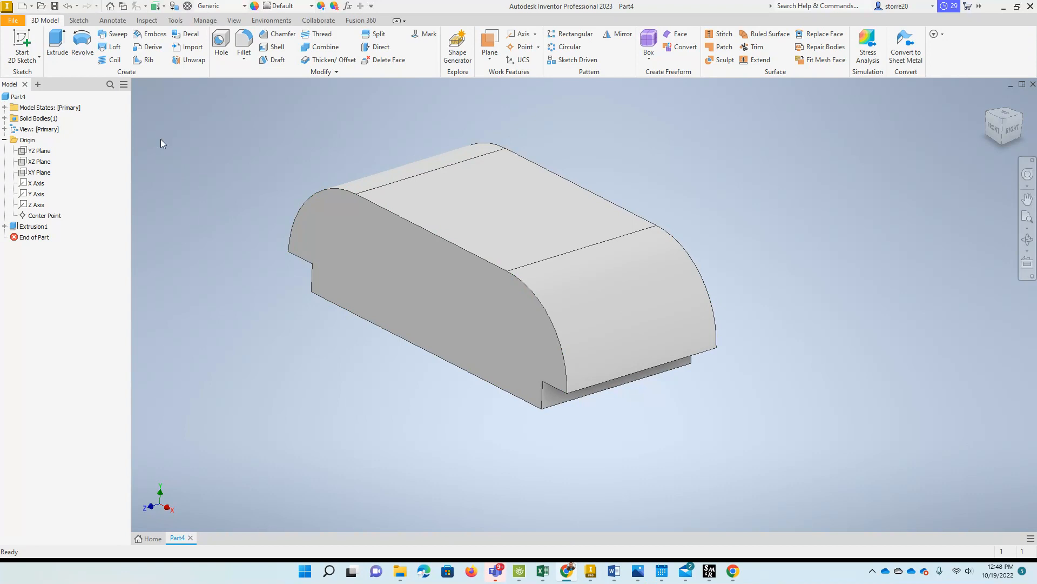
click(4, 140)
click(5, 140)
click(4, 140)
click(5, 140)
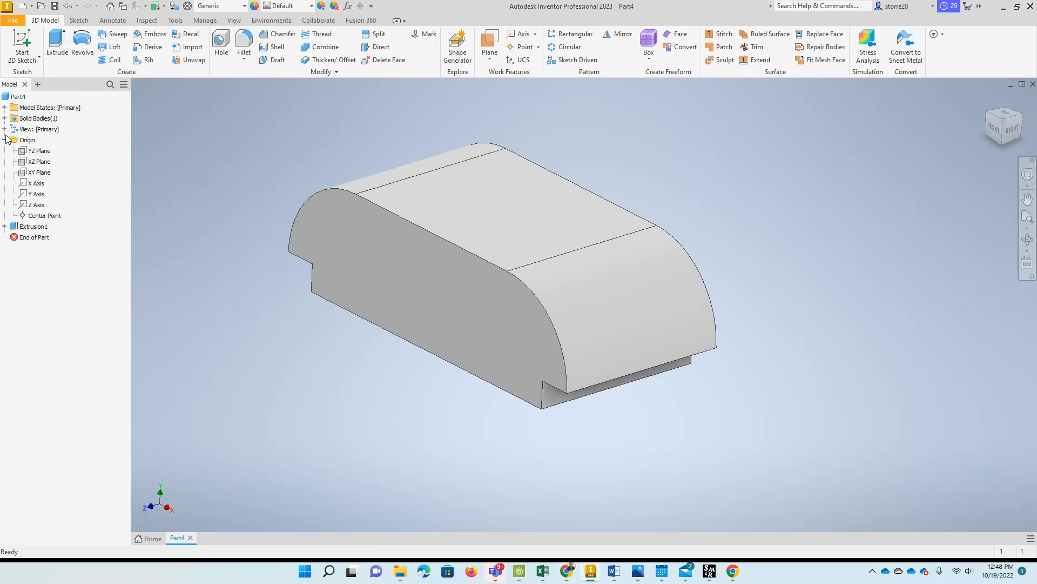
click(26, 61)
click(39, 75)
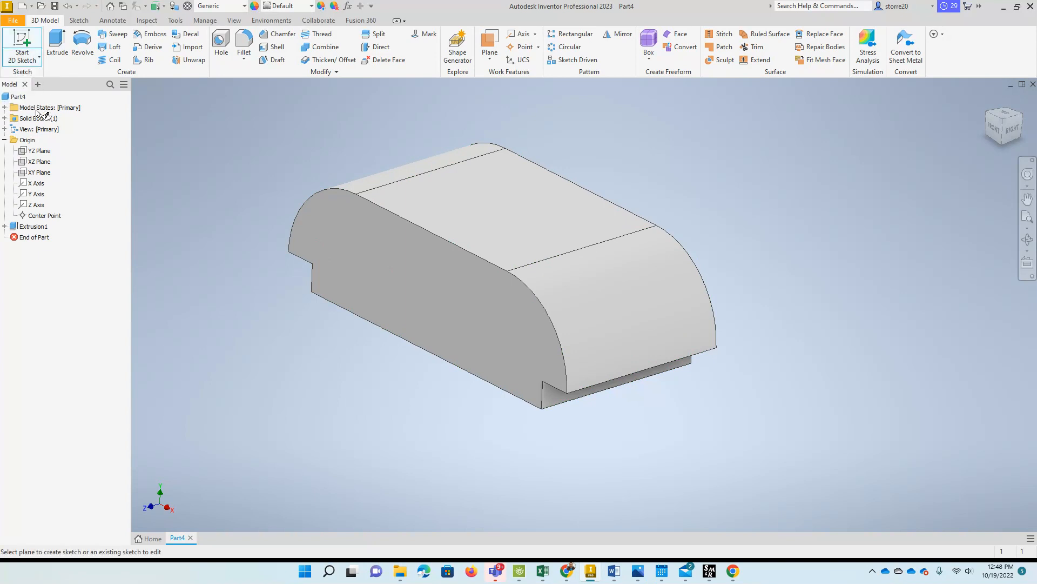
click(39, 173)
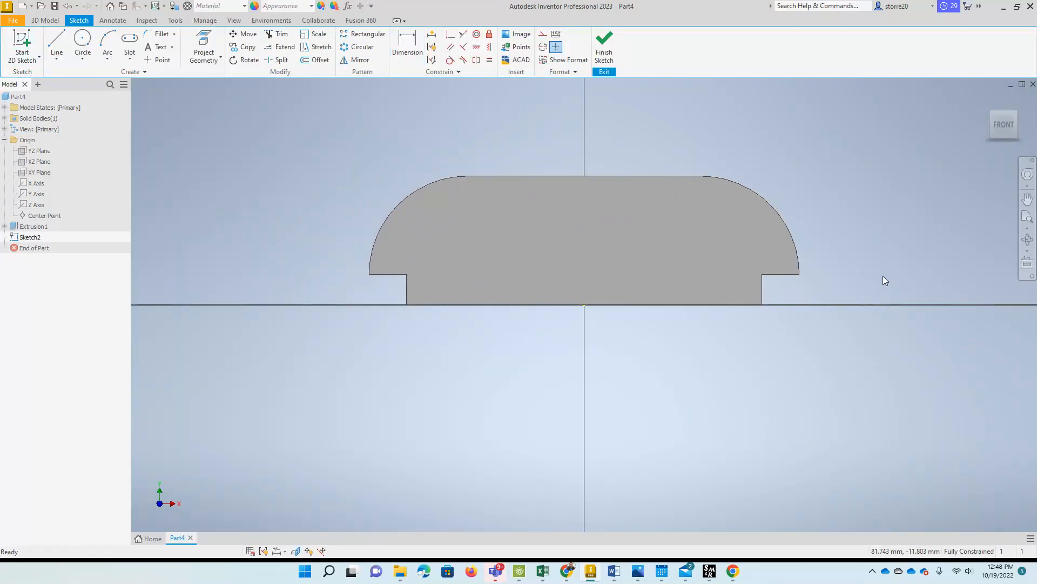
Slice the graphics at the sketch plane to expose the solid's cross-section, and look at the sketch head-on
shift+middle_drag(882, 281, 815, 290)
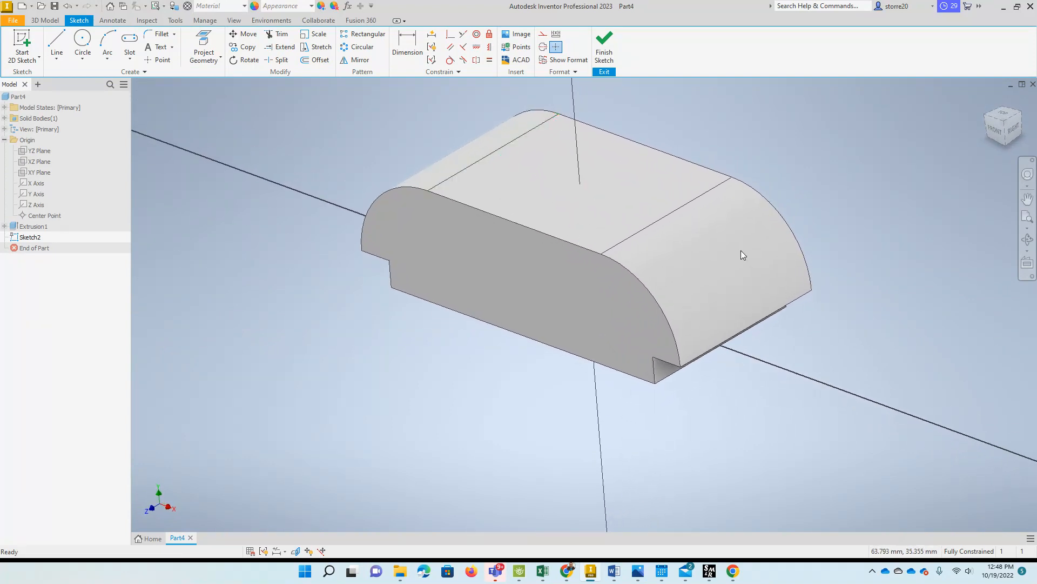
key(F7)
key(F7)
key(F7)
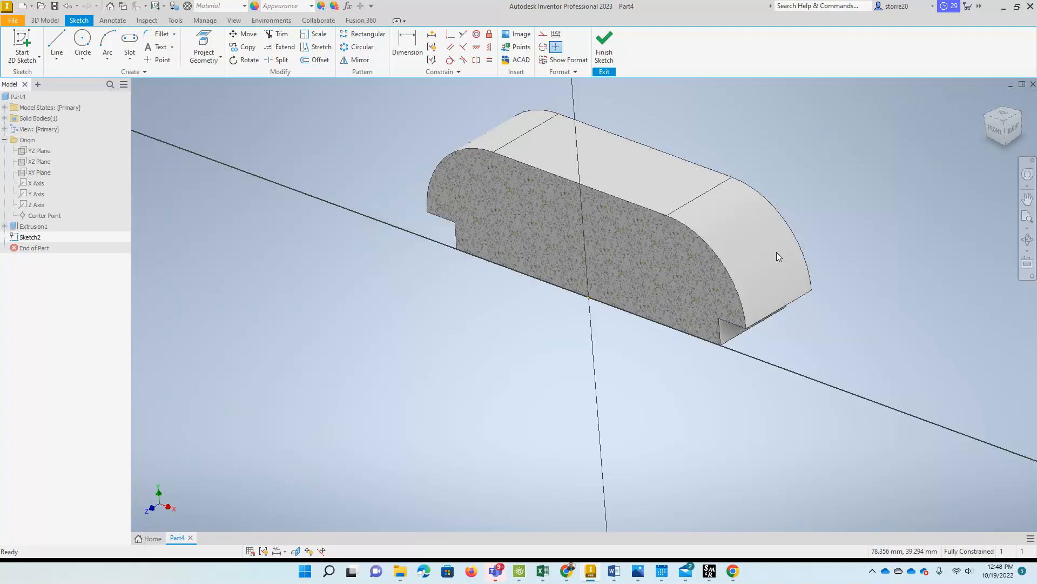
key(F7)
key(F7)
key(F7)
key(F7)
key(F7)
key(F7)
shift+middle_drag(1000, 143, 845, 213)
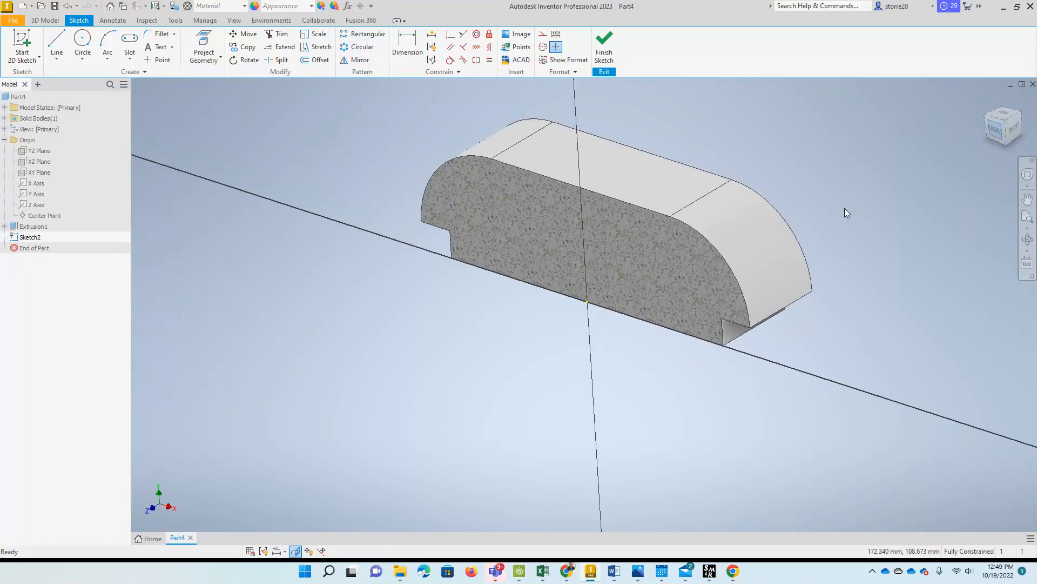
key(F5)
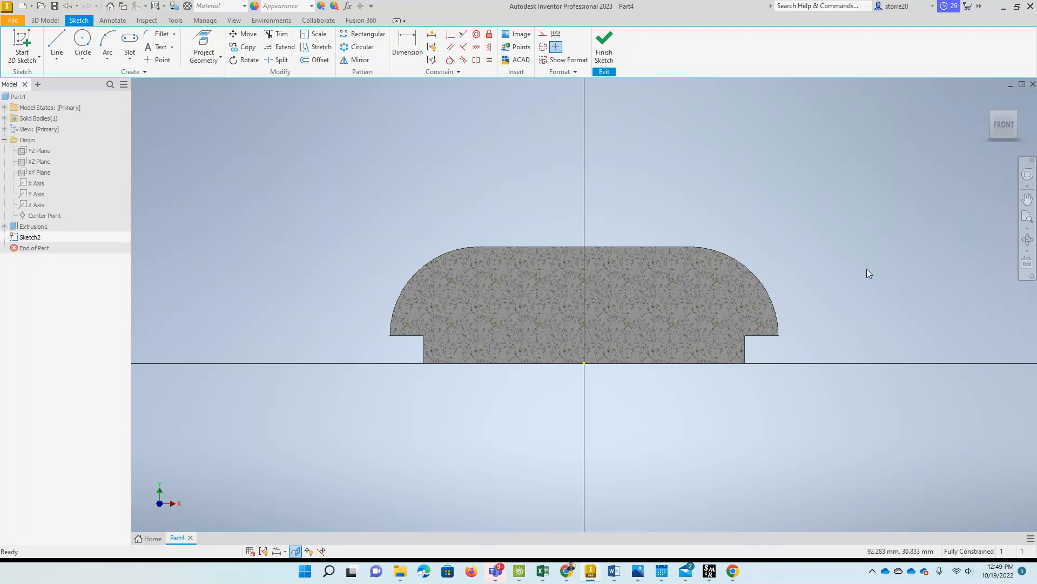
Project the solid's left arc, flat top edge and right arc into the sketch
click(638, 573)
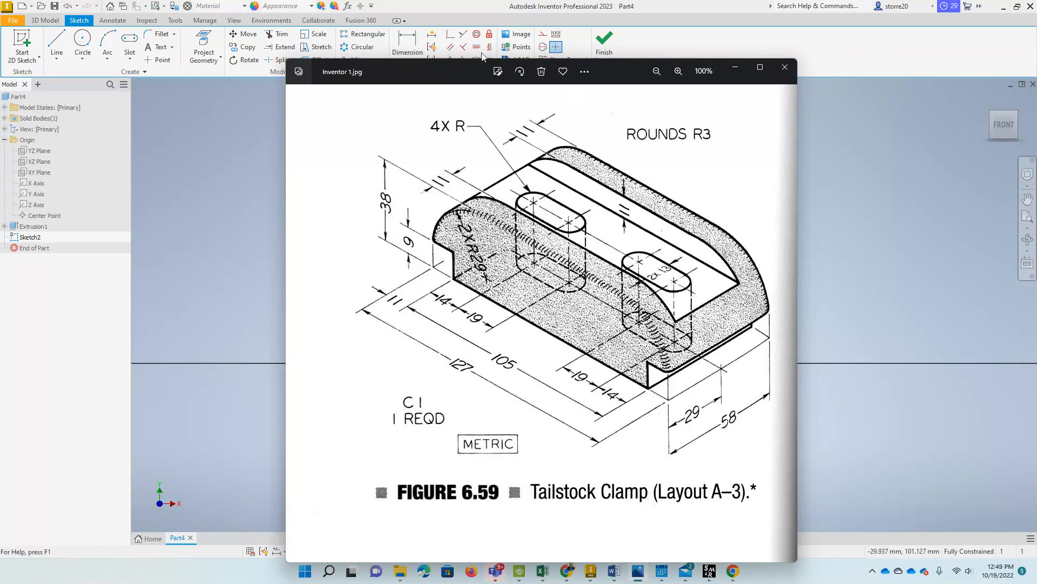
mouse_move(454, 71)
mouse_down()
mouse_move(735, 103)
mouse_move(1036, 111)
mouse_up()
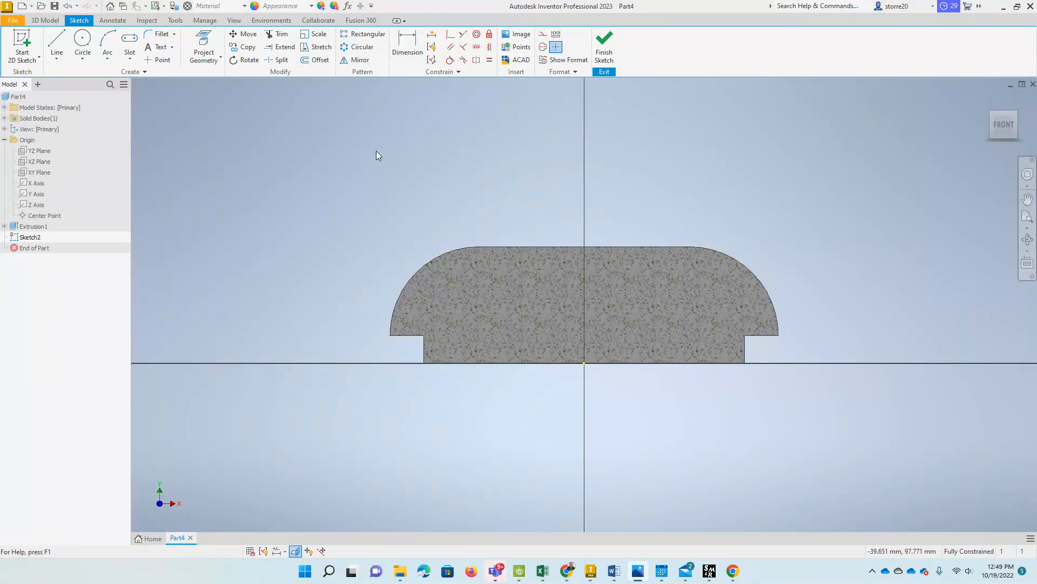
click(337, 154)
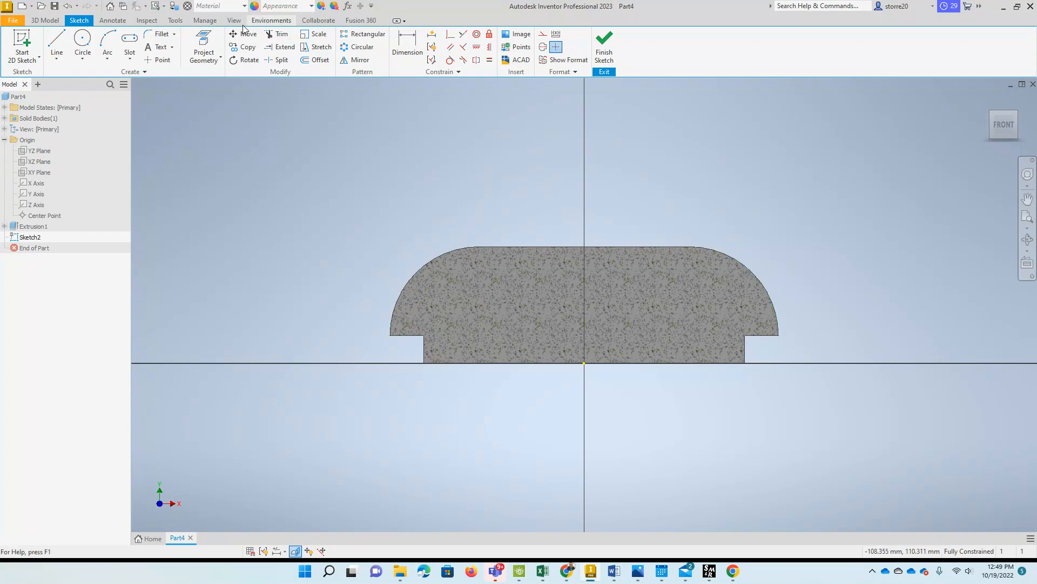
click(211, 60)
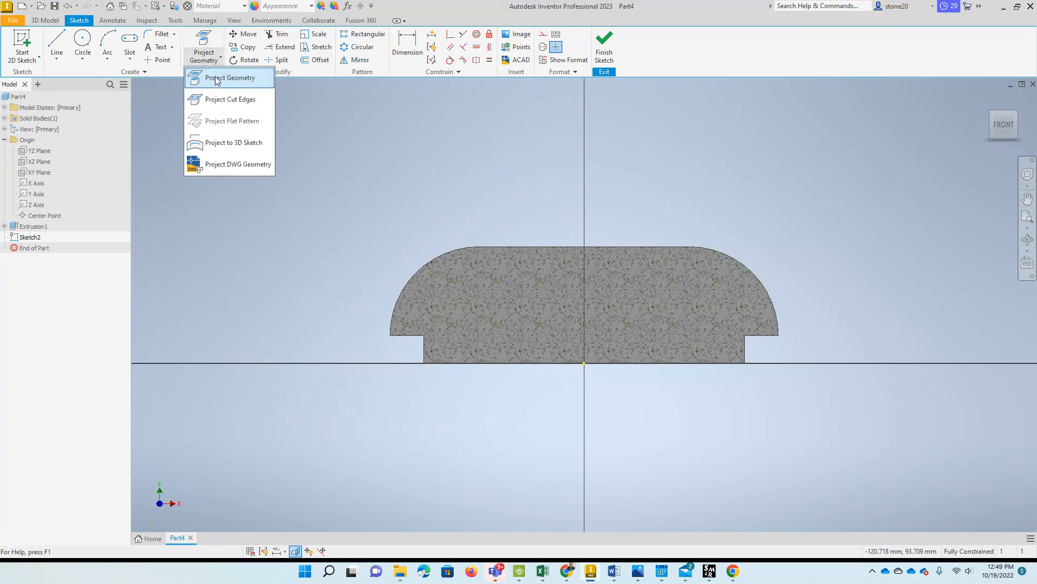
click(217, 79)
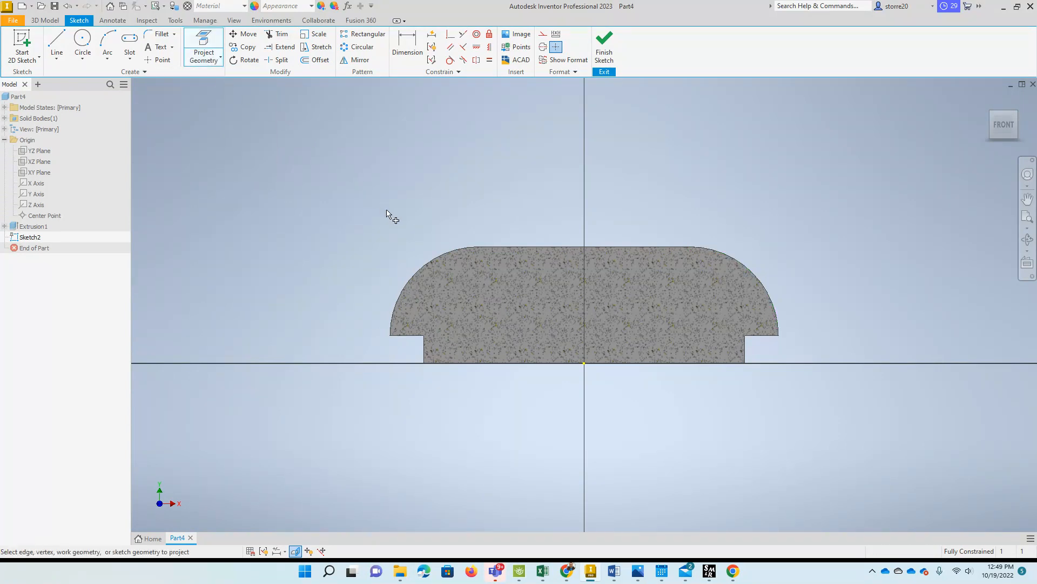
click(435, 261)
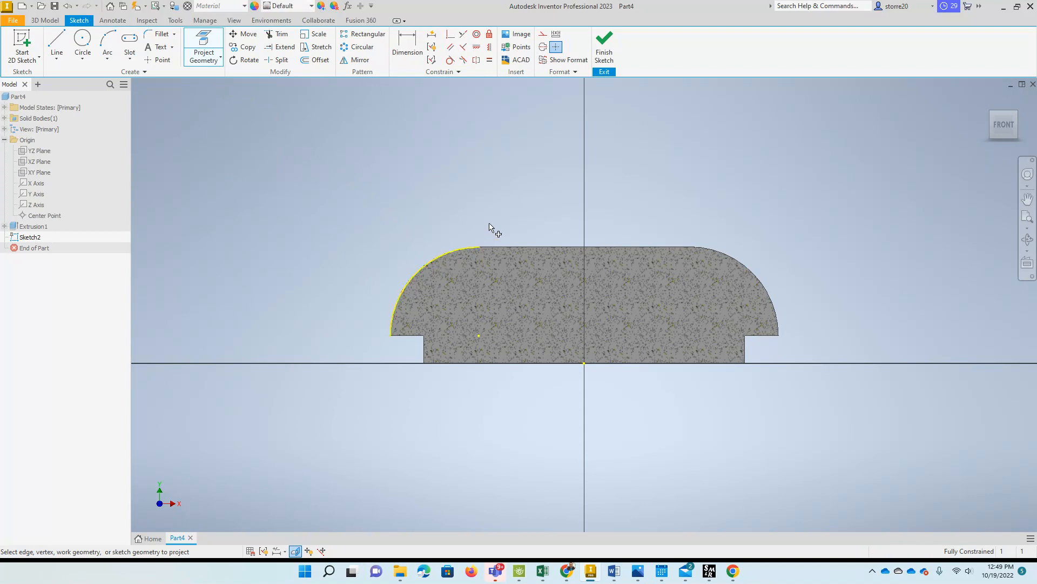
click(521, 247)
click(724, 255)
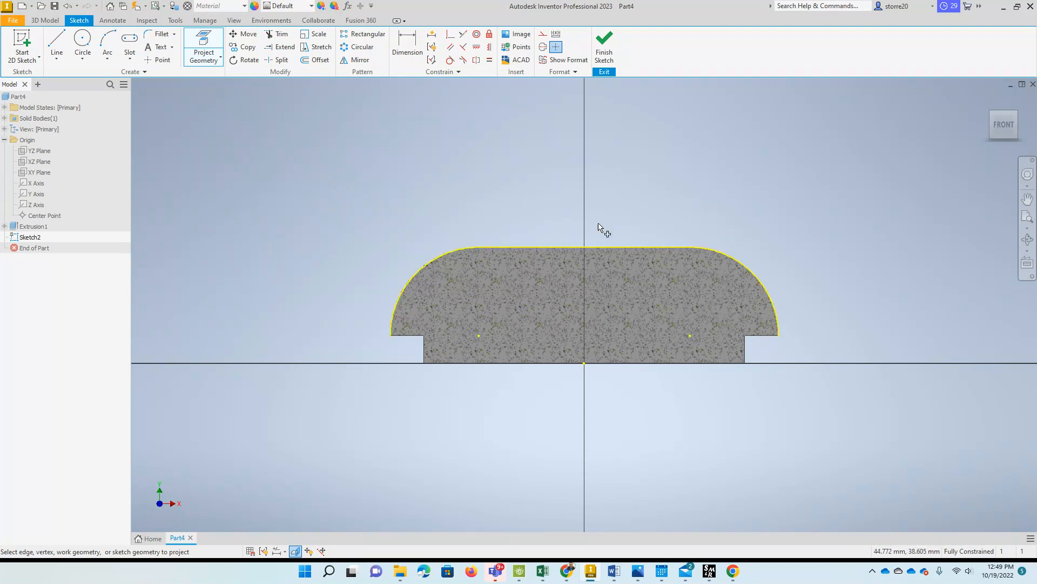
click(732, 275)
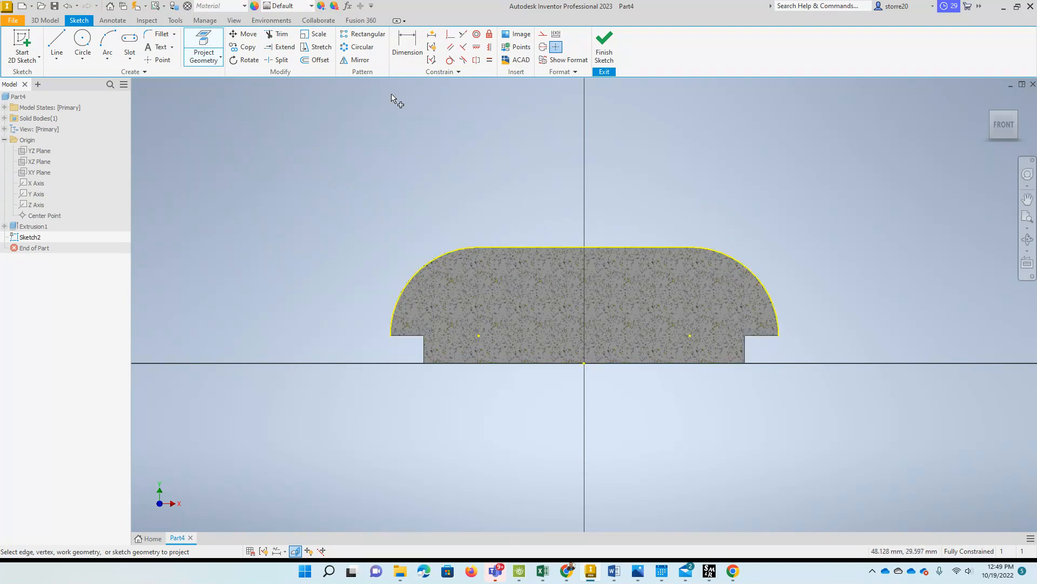
Try projecting the solid's cut edges into the sketch and undo that projection
click(211, 57)
click(231, 101)
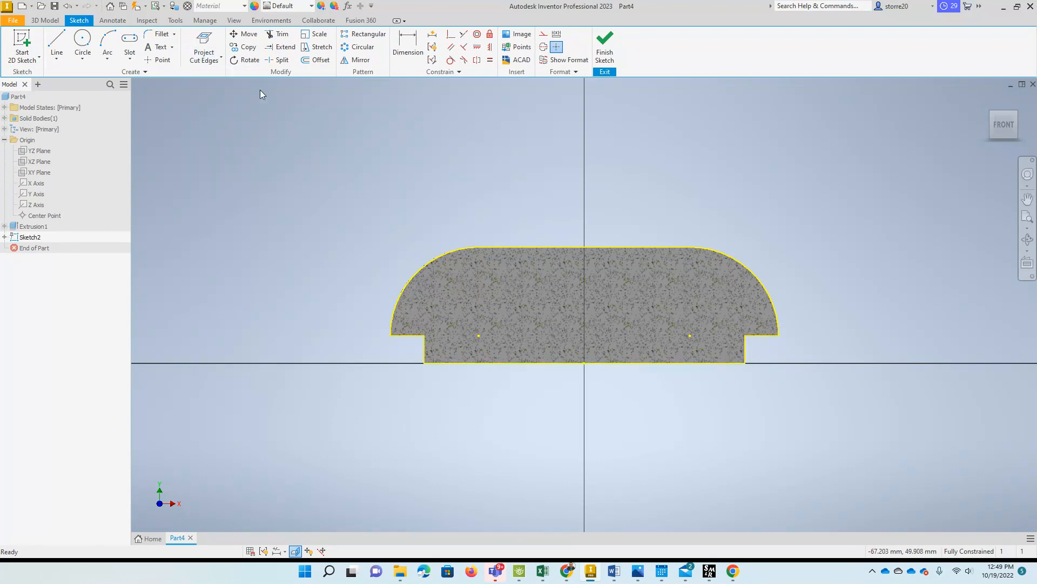
key(ctrl+z)
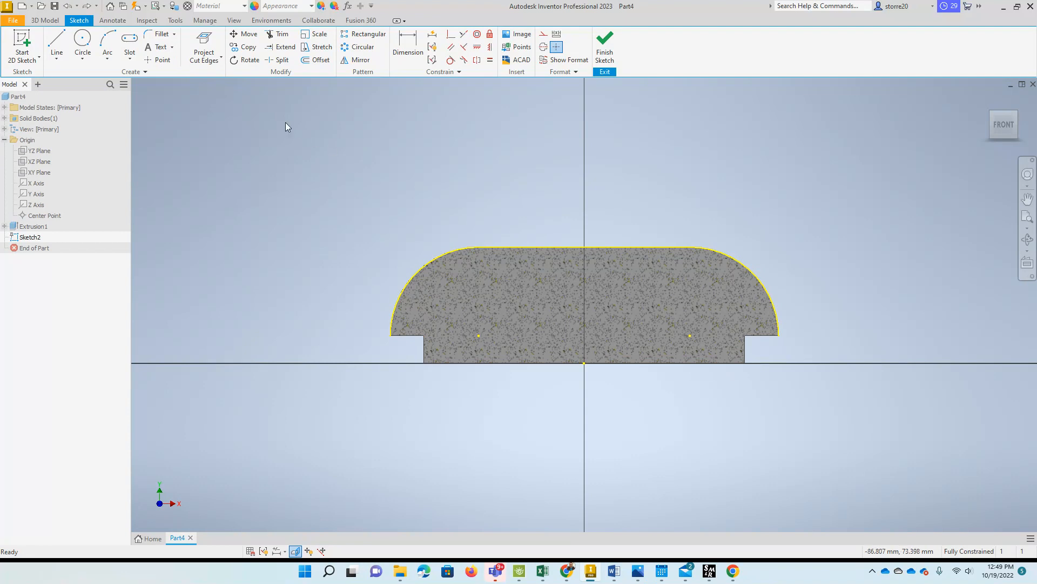
click(210, 60)
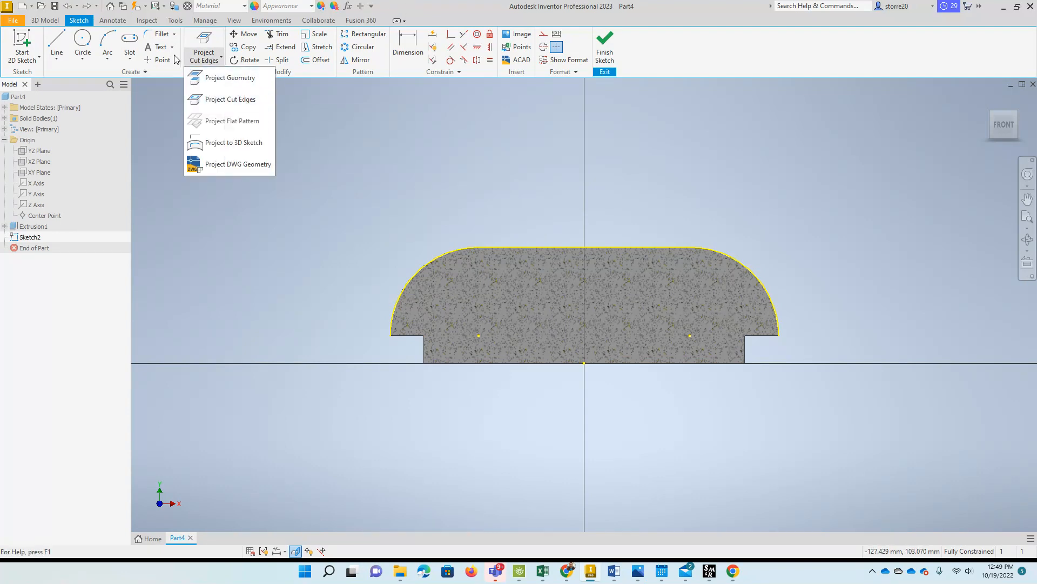
Sketch a horizontal line about 100 mm long between the two projected arcs, just below the flat top edge
click(58, 62)
click(76, 75)
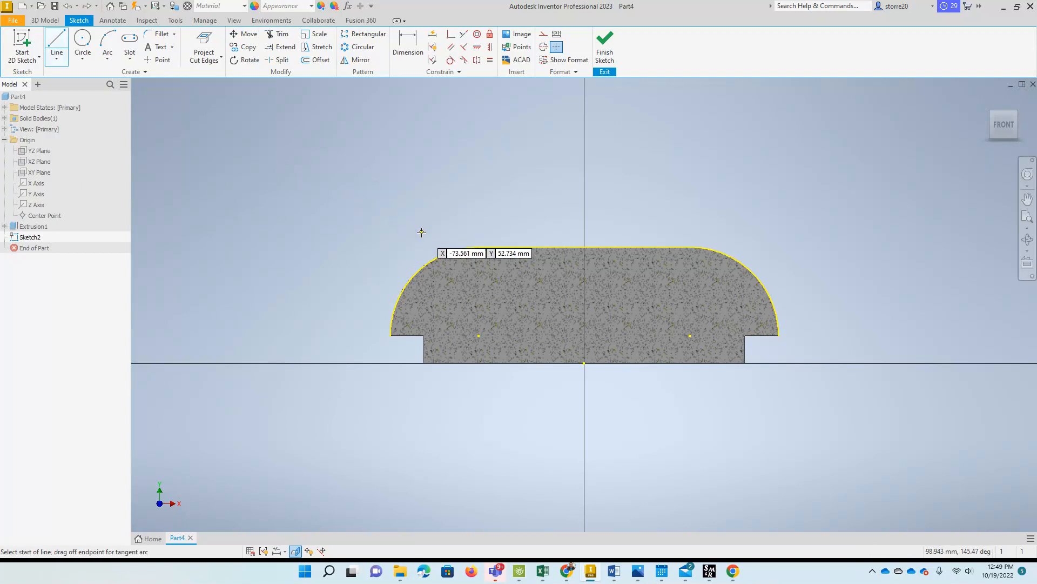
click(431, 263)
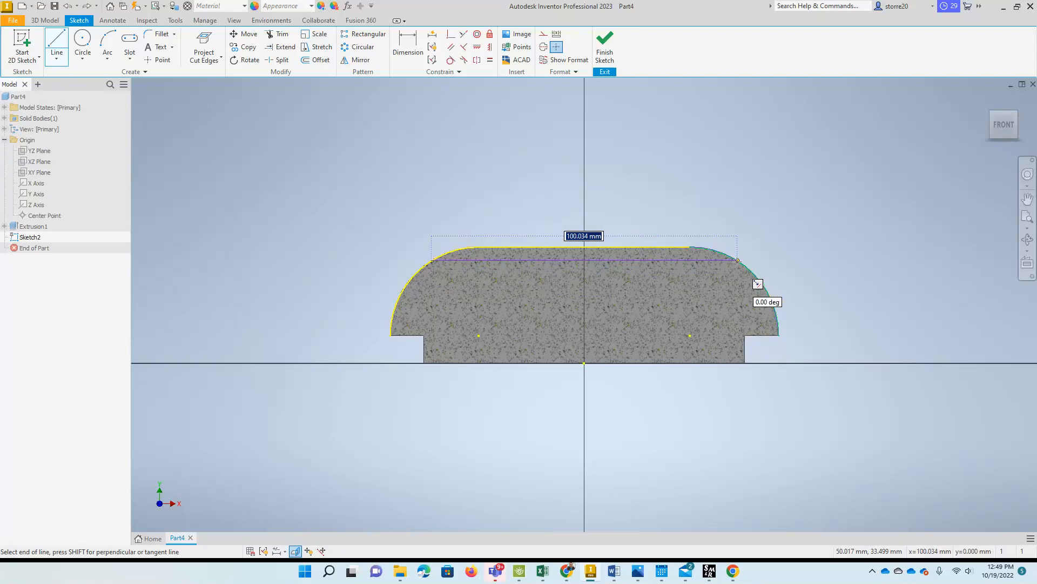
click(737, 261)
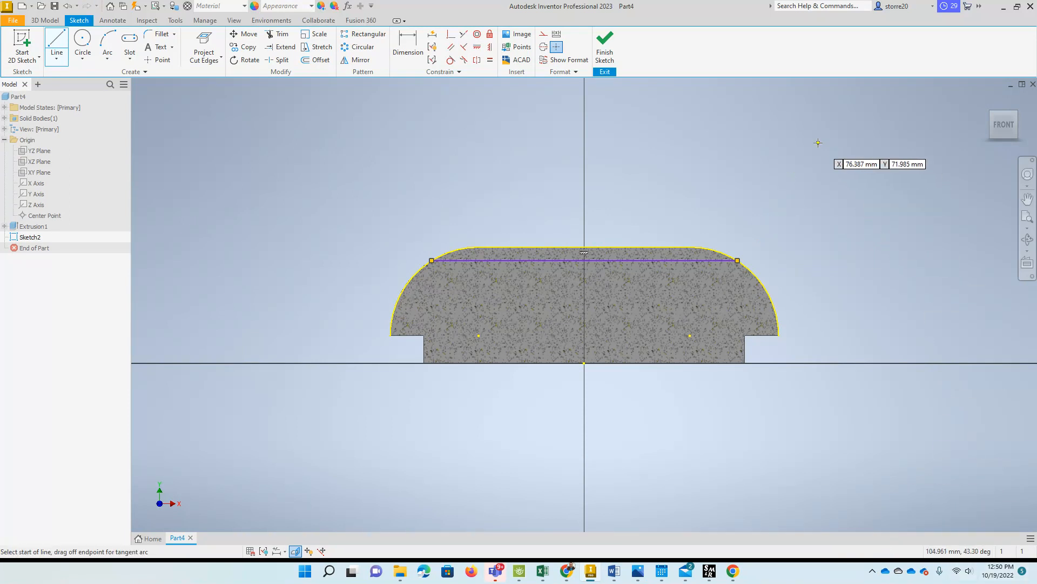
key(Escape)
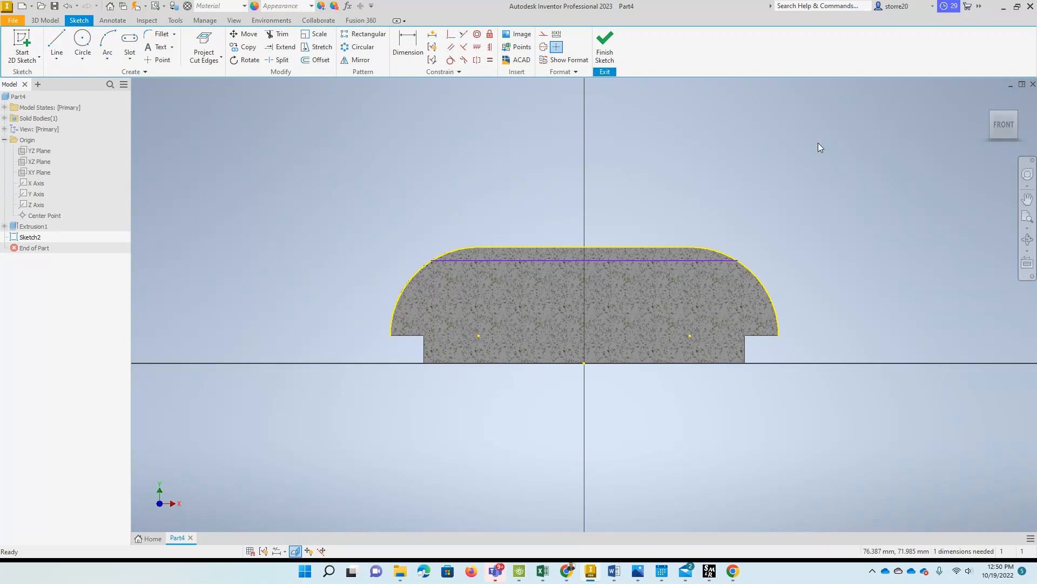
Dimension the line 11 mm below the projected top edge and finish the sketch
click(408, 46)
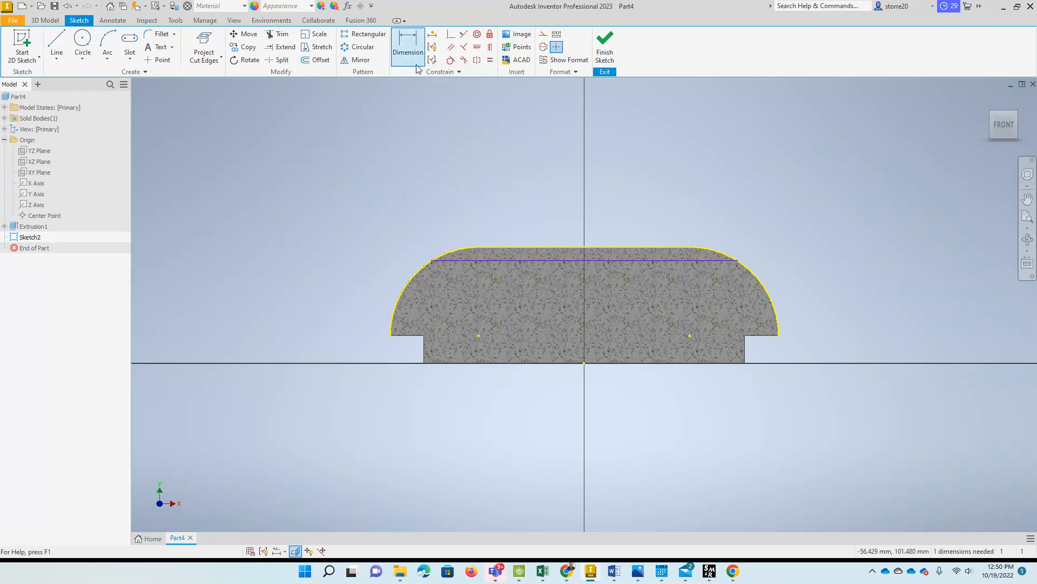
click(552, 248)
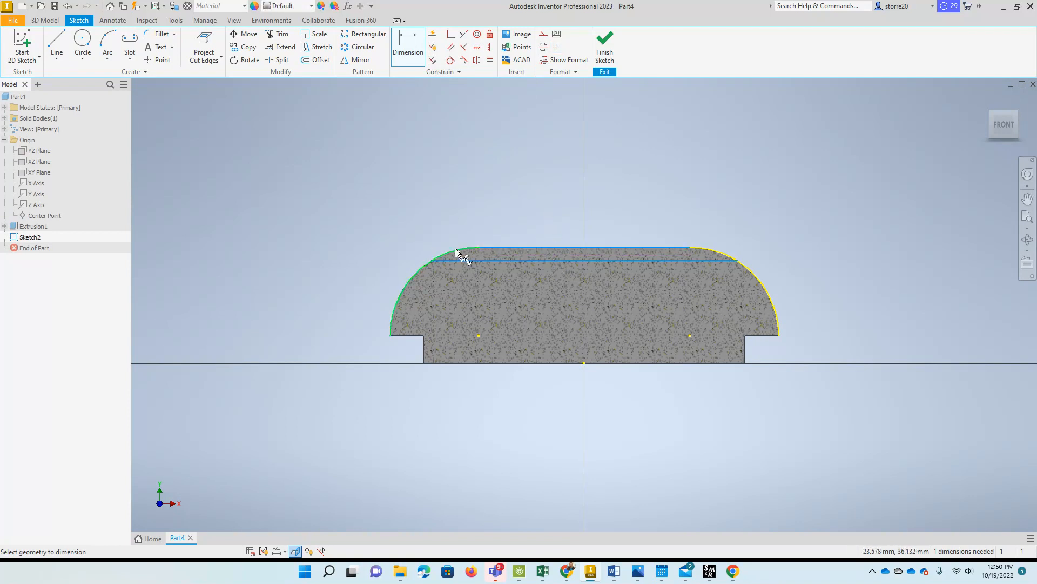
click(381, 254)
text(11)
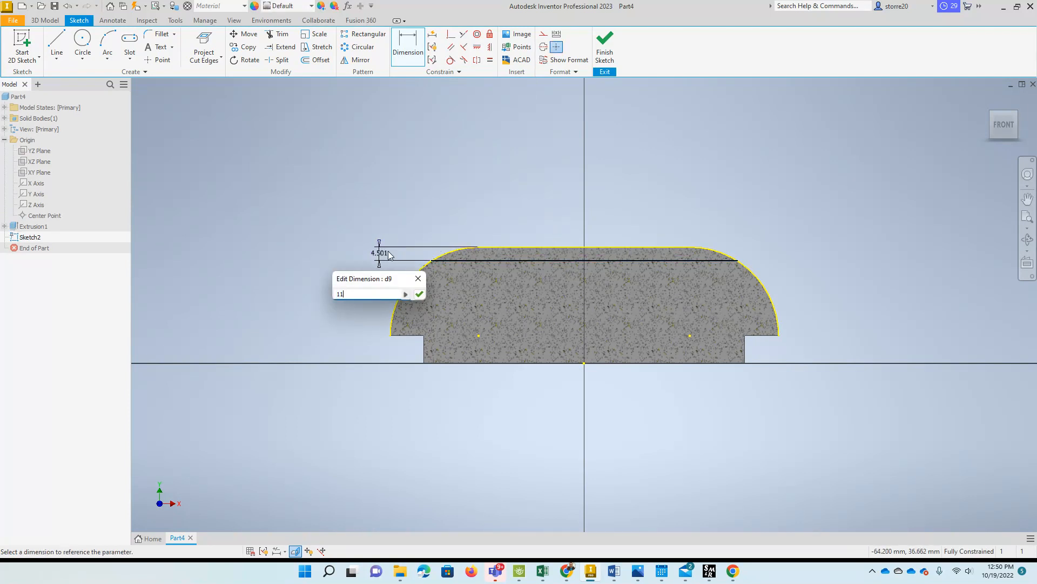
key(Return)
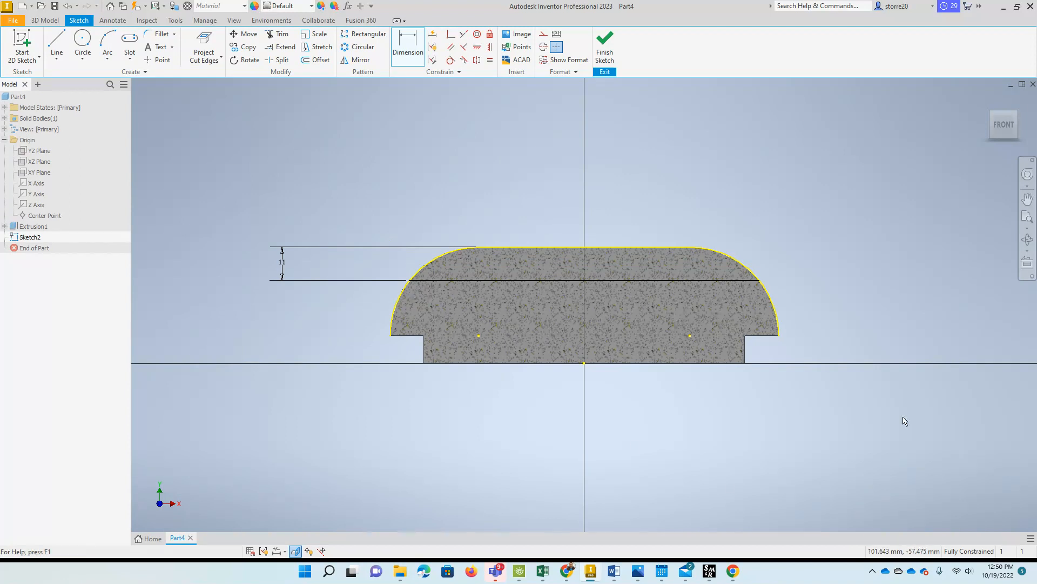
click(605, 46)
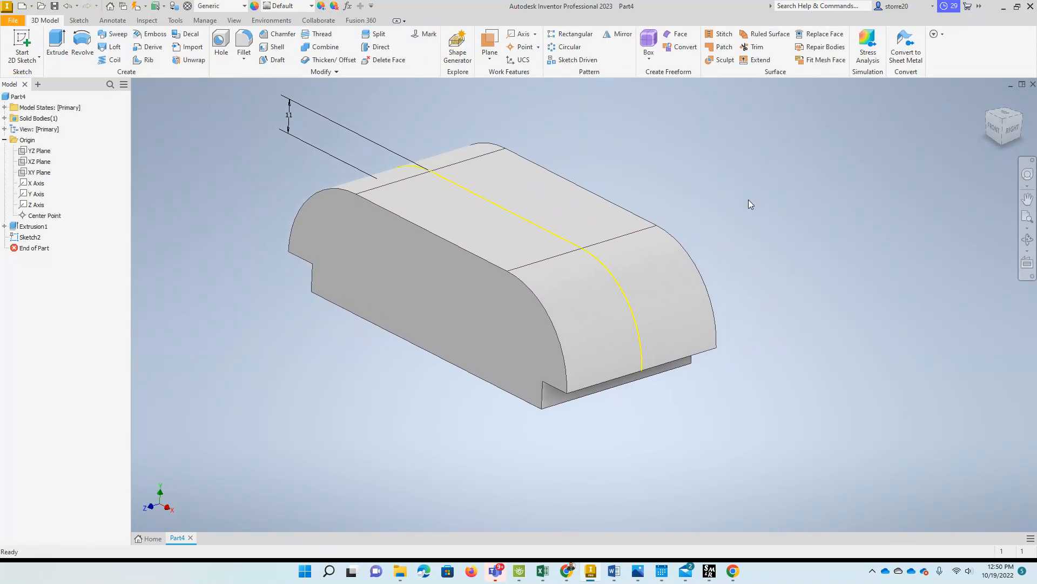
Cut the recess profile symmetrically about the sketch plane over a distance of 58-11-11 mm, checking the wall widths in the reference drawing
click(57, 43)
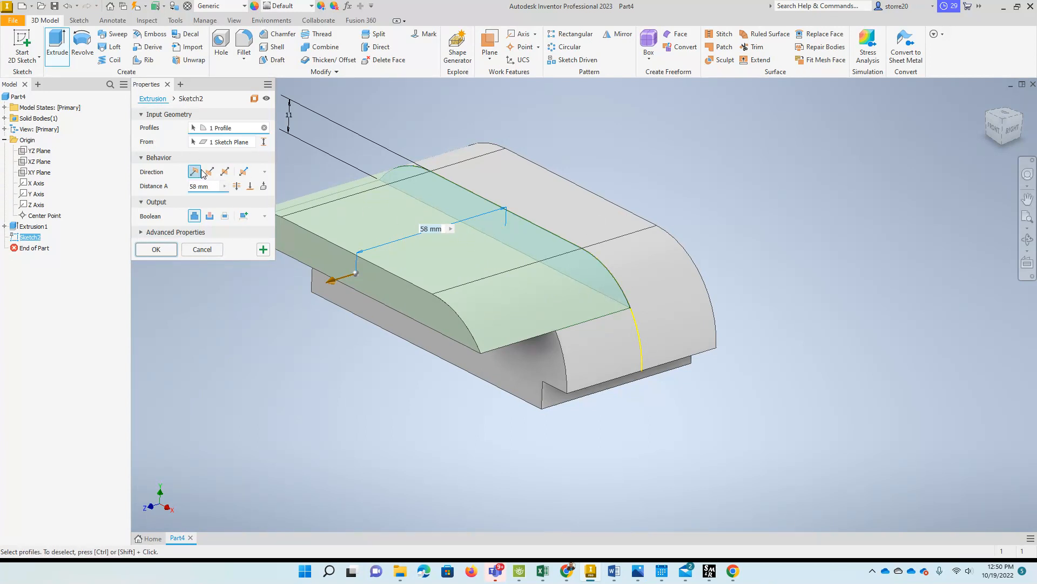
click(225, 171)
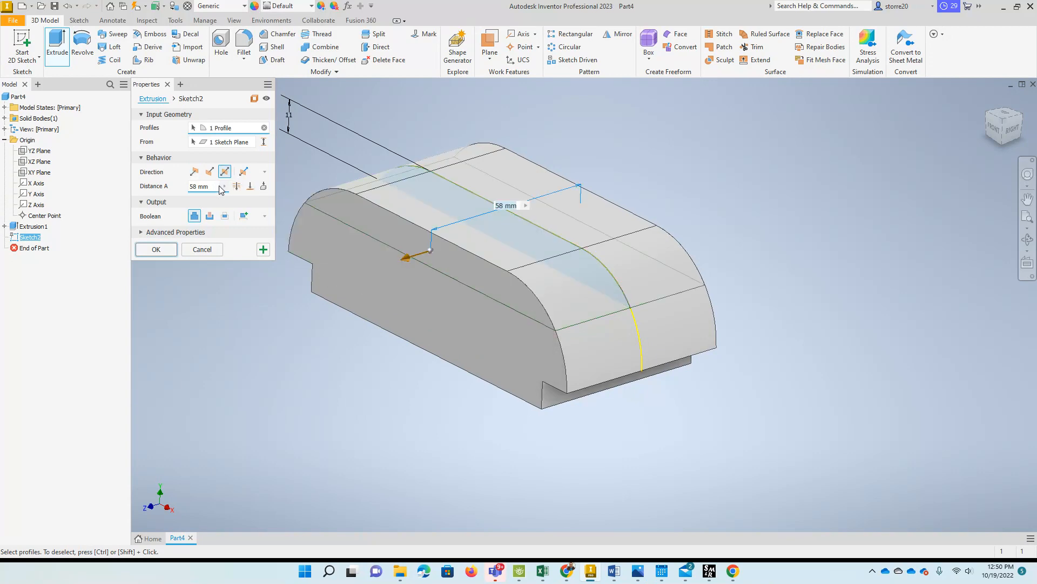
click(210, 217)
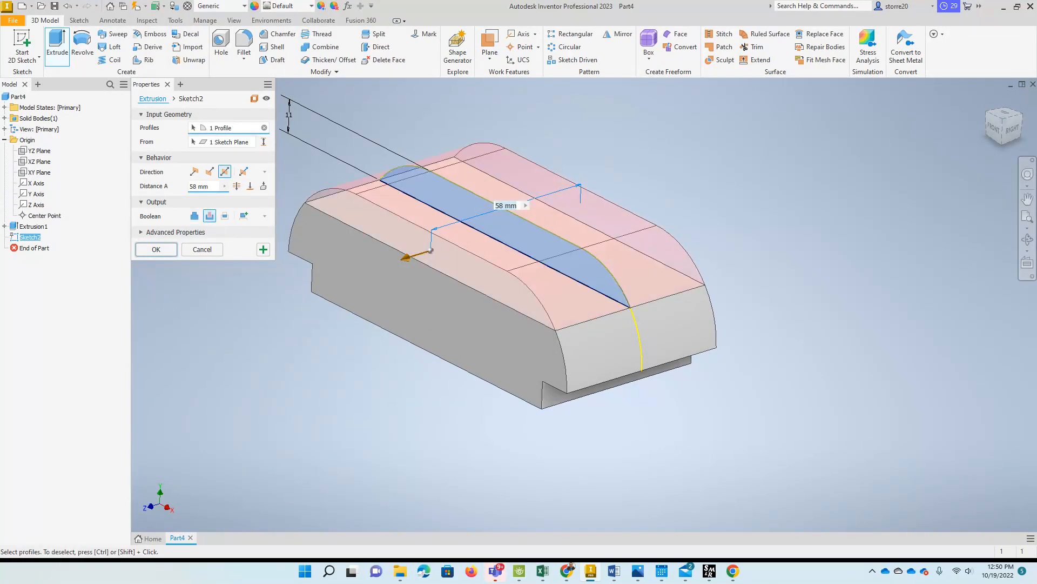
key(alt+Tab)
drag(636, 108, 446, 80)
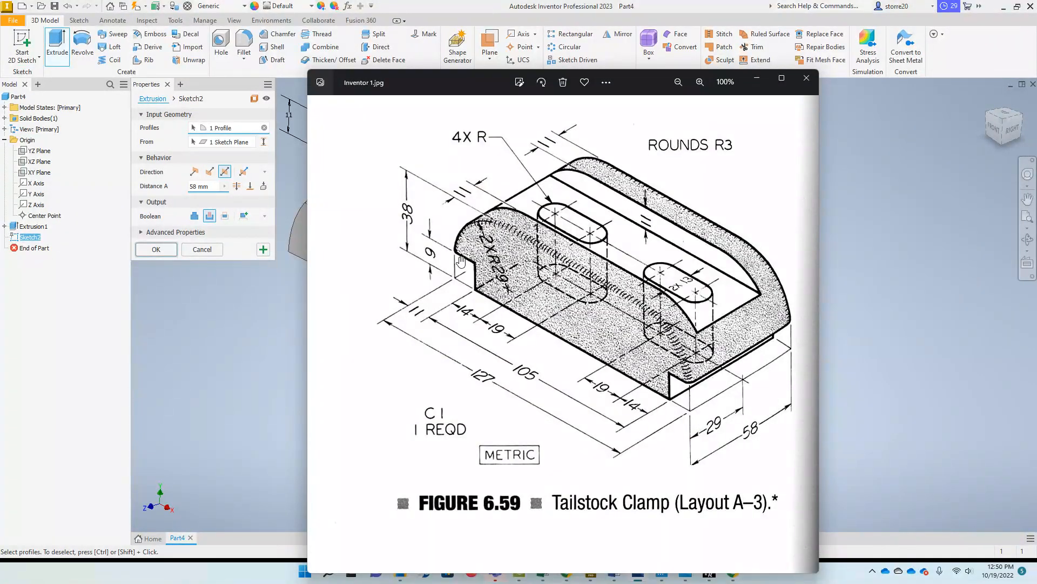
drag(438, 79, 1036, 70)
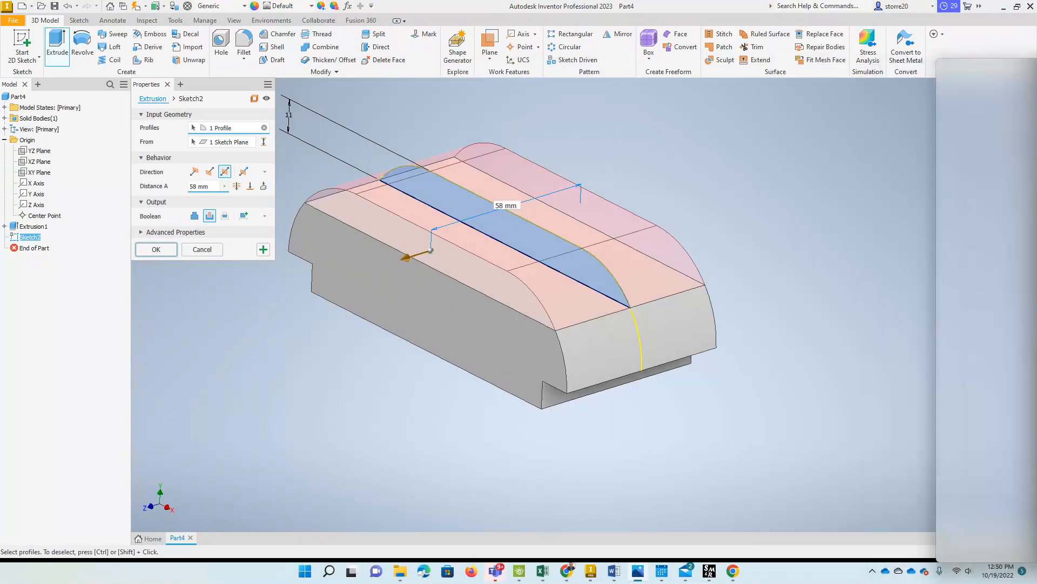
double_click(216, 186)
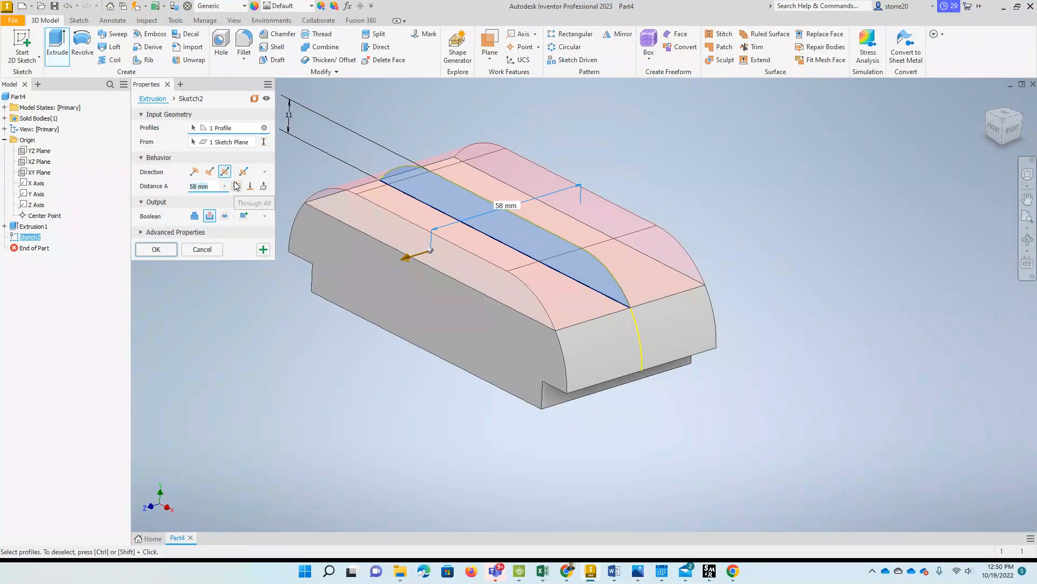
text(58-11-11)
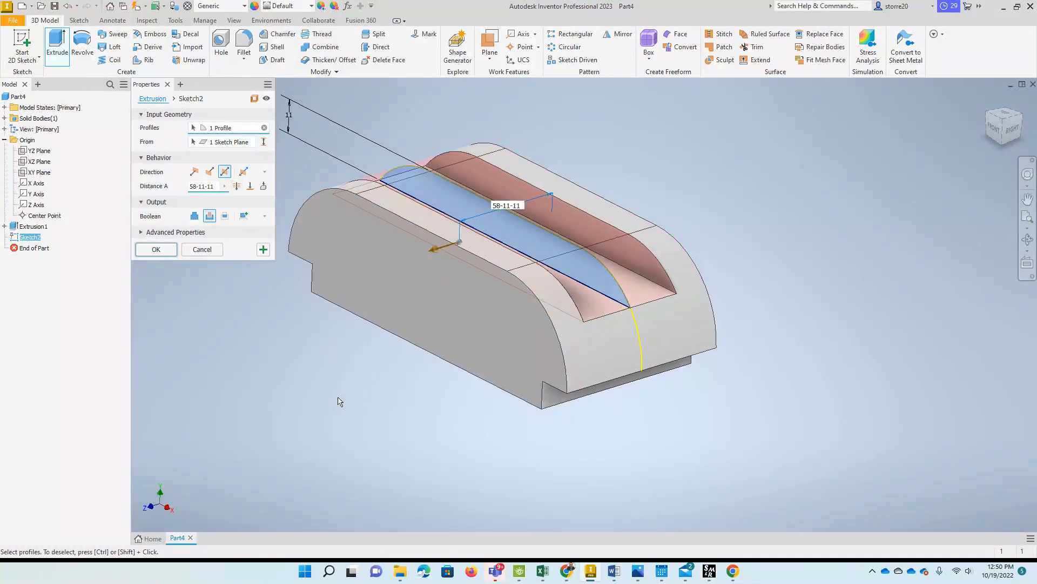
click(156, 249)
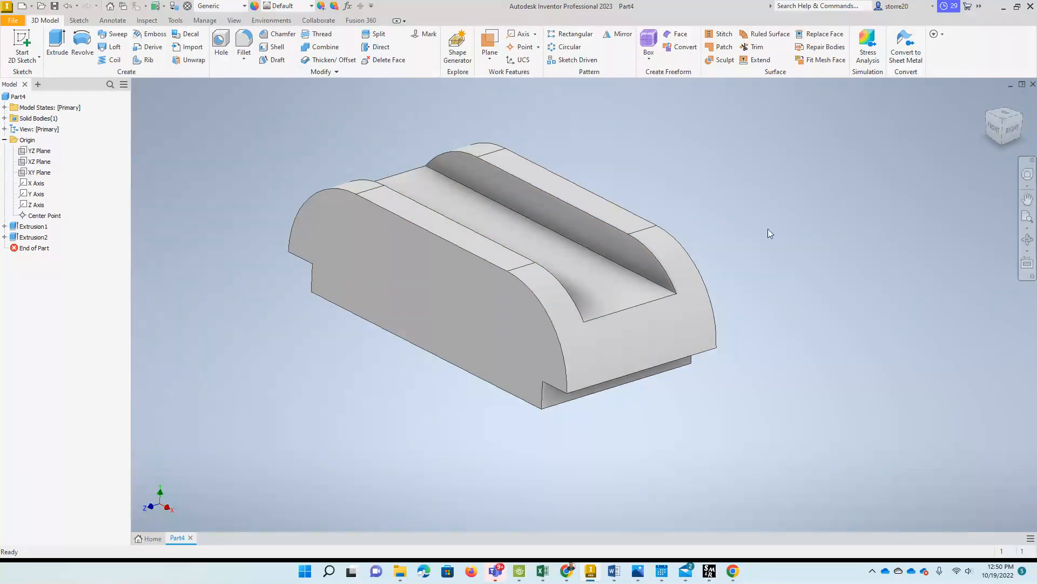
Start a new 2D sketch on the recess floor and rotate the top view so the part's length runs horizontally
mouse_move(770, 233)
shift+middle_down()
mouse_move(764, 245)
mouse_move(810, 277)
mouse_move(738, 222)
mouse_move(776, 211)
shift+middle_up()
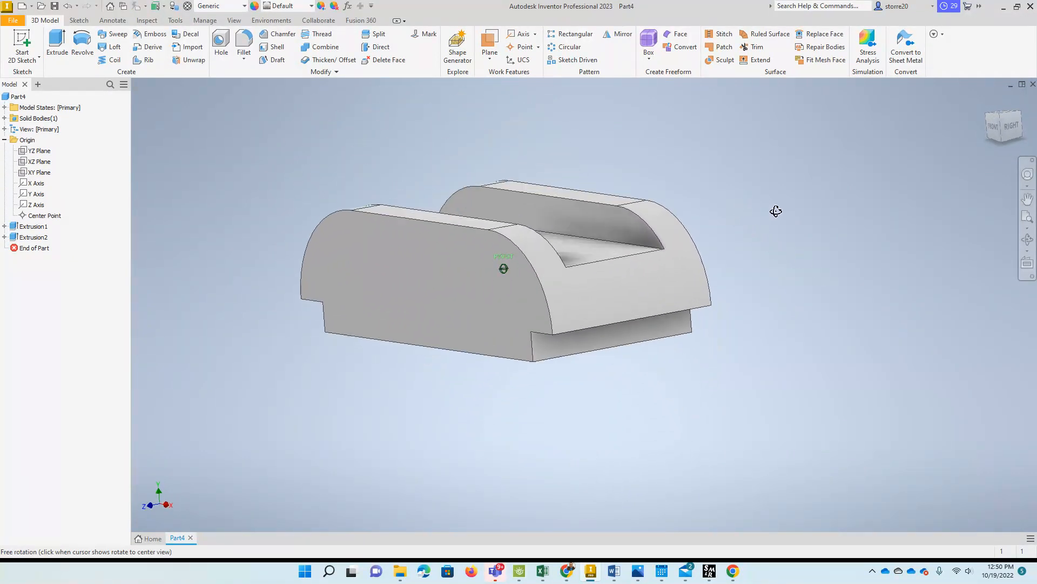
key(F6)
click(29, 59)
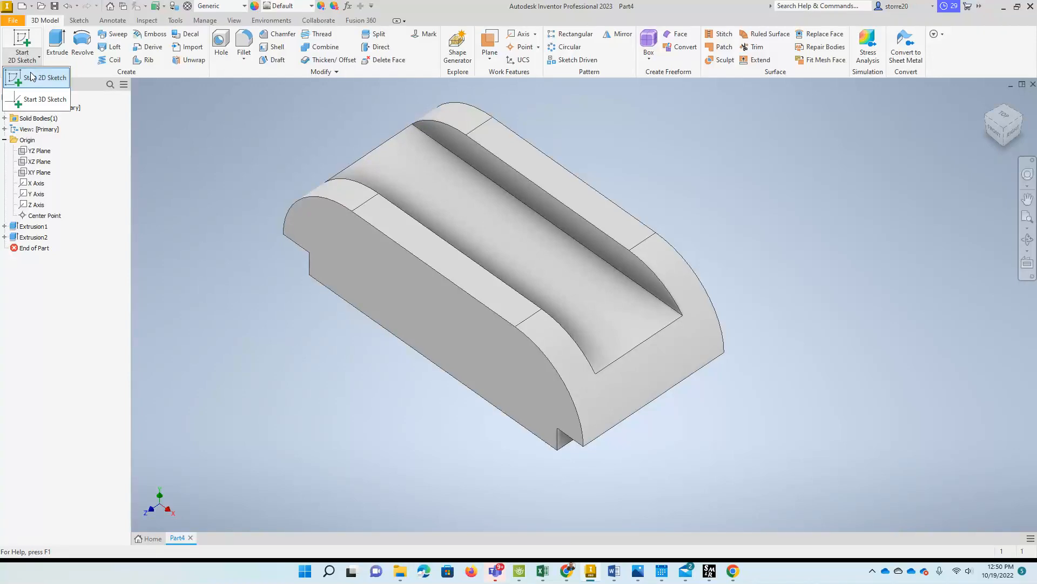
click(30, 76)
click(412, 166)
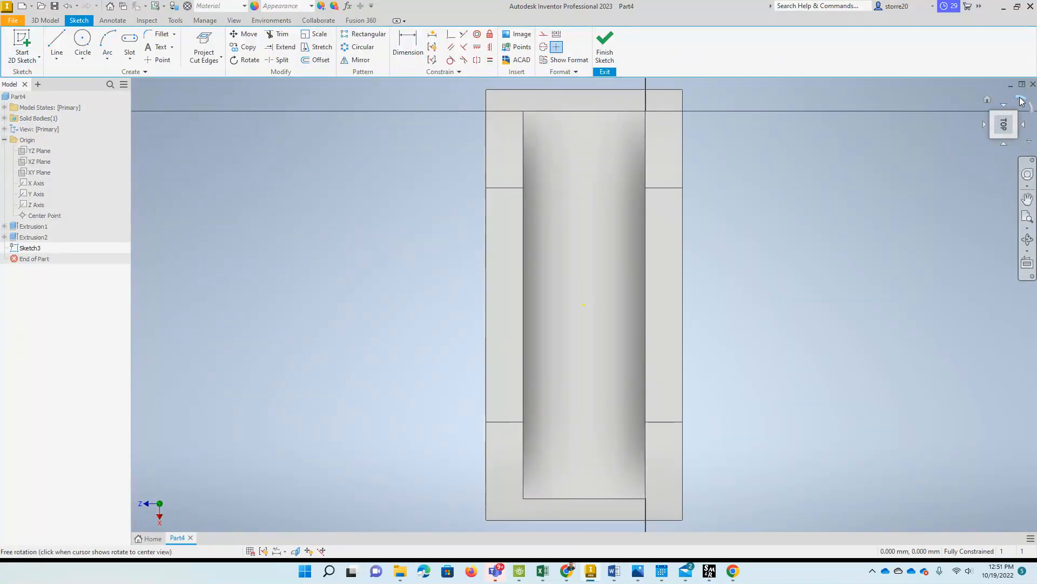
click(1022, 100)
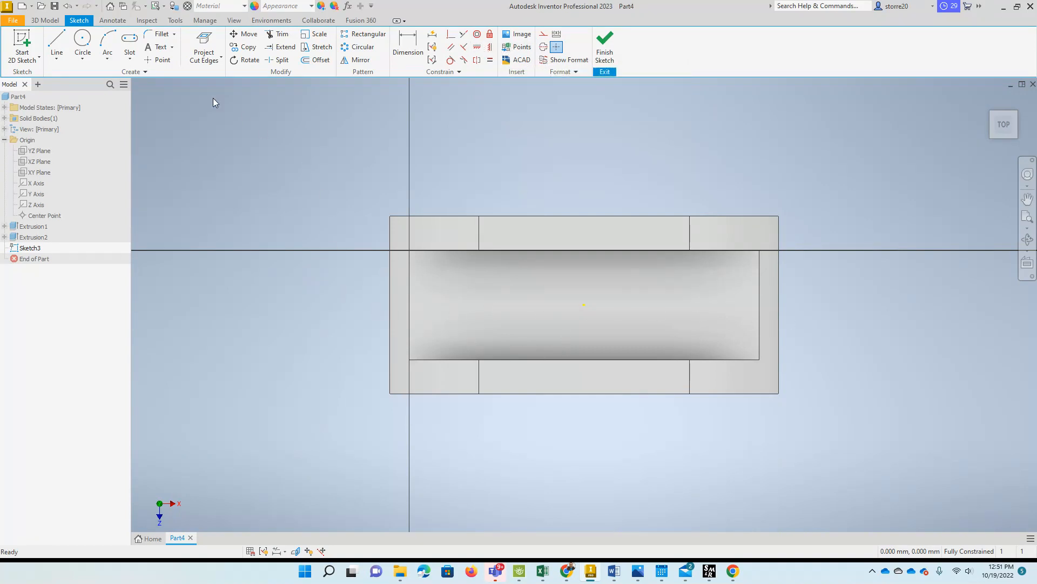
Sketch a horizontal center-to-center slot on the recess floor's left half, with its centers about 21 mm apart
click(130, 53)
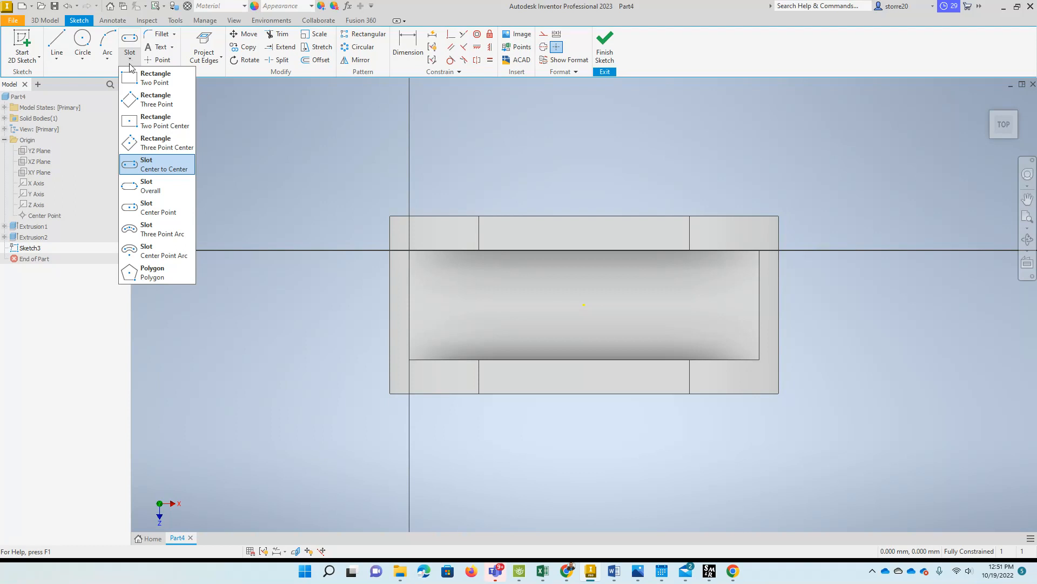
click(142, 78)
click(136, 58)
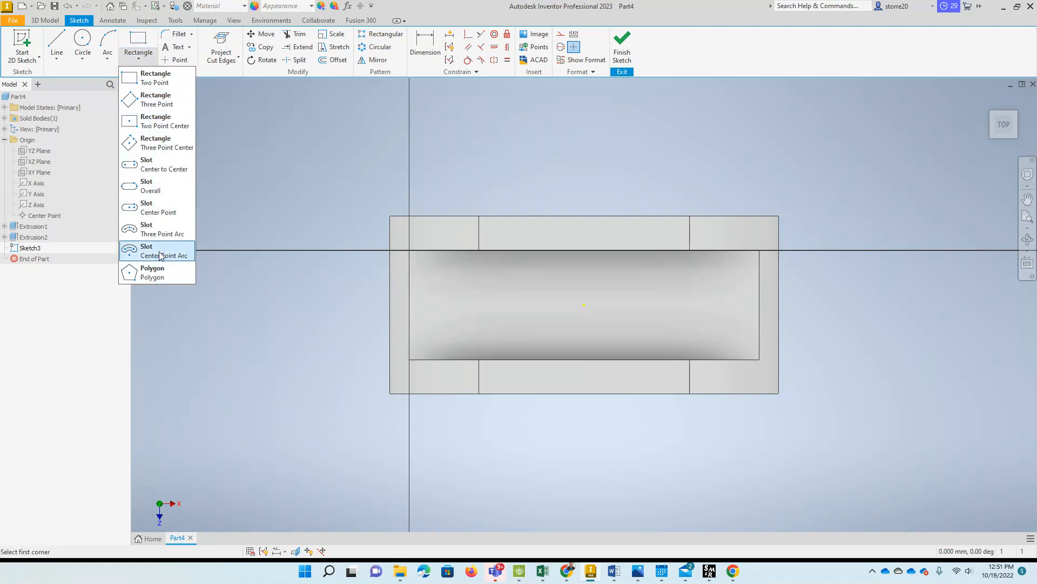
click(171, 170)
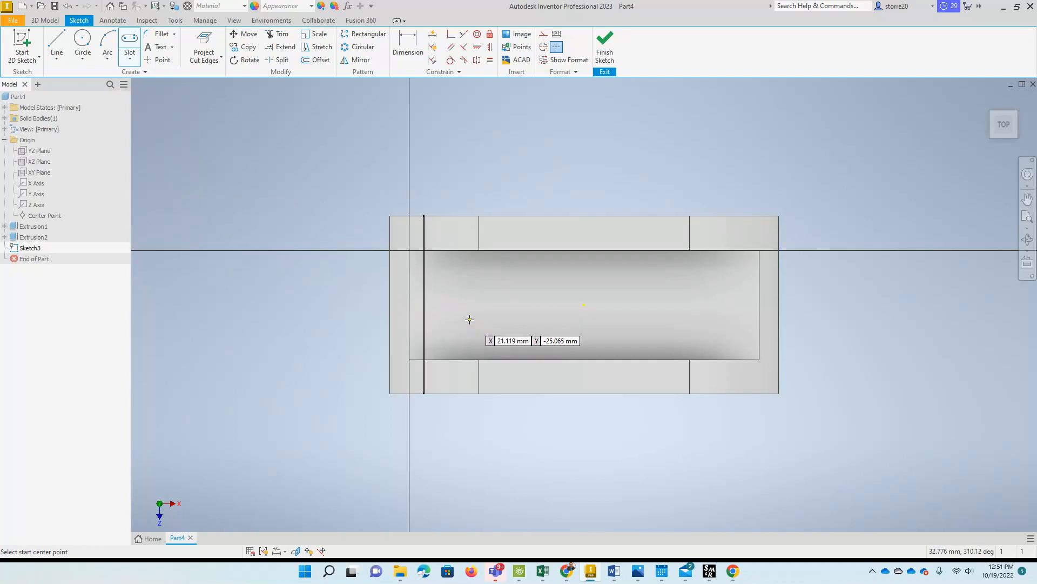
click(461, 306)
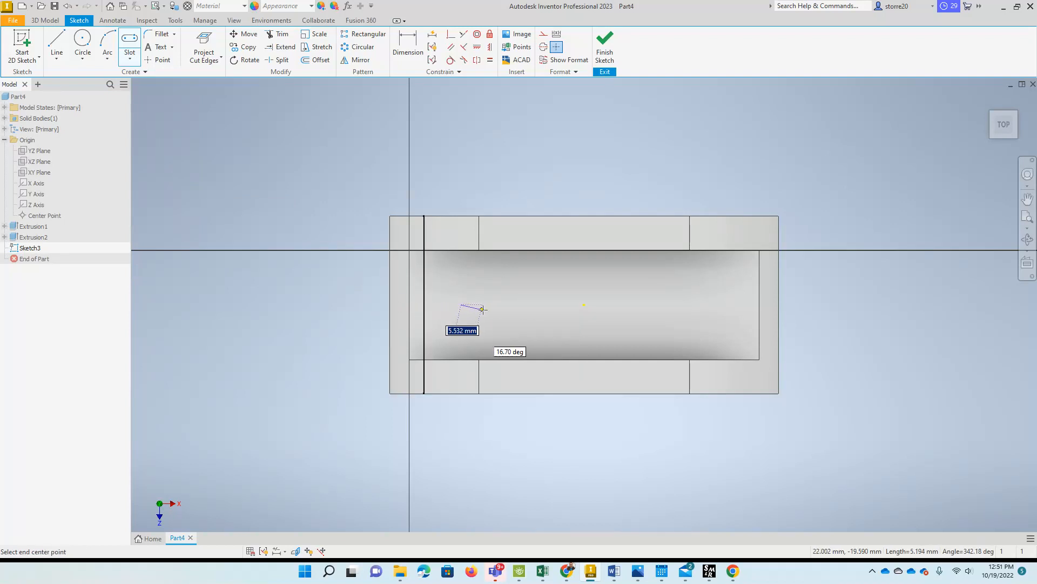
click(526, 306)
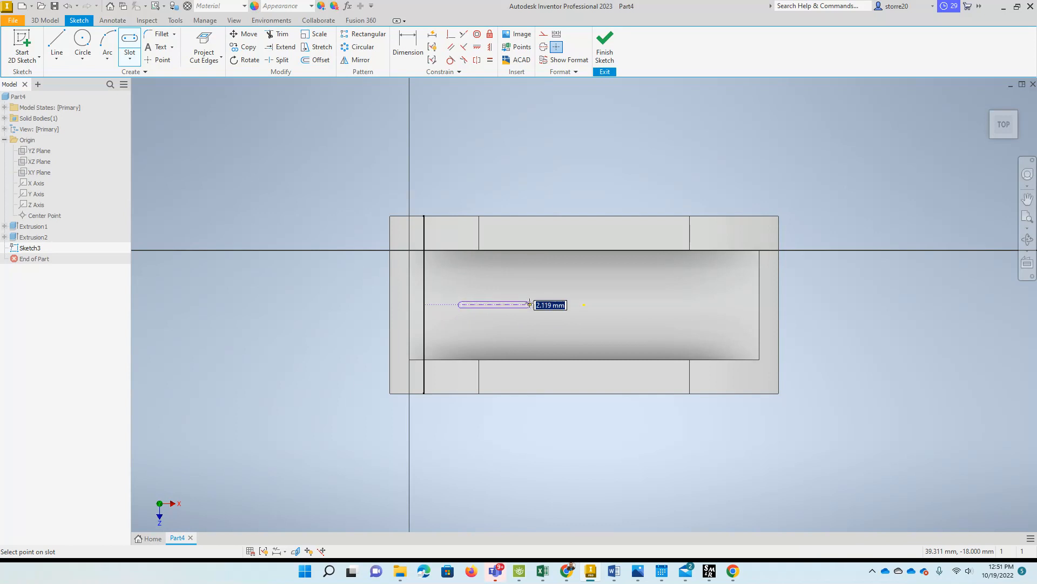
click(538, 292)
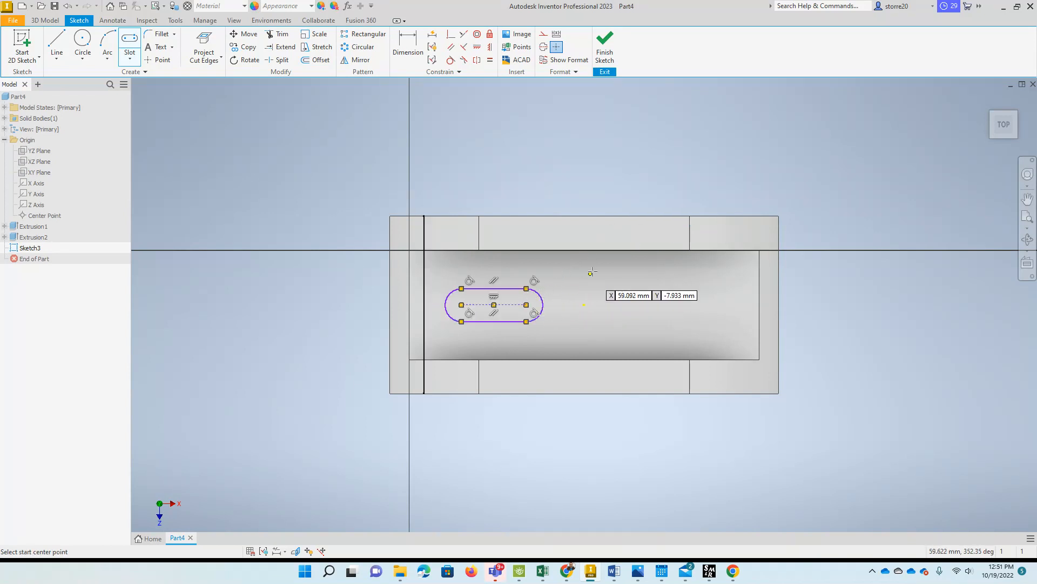
key(Escape)
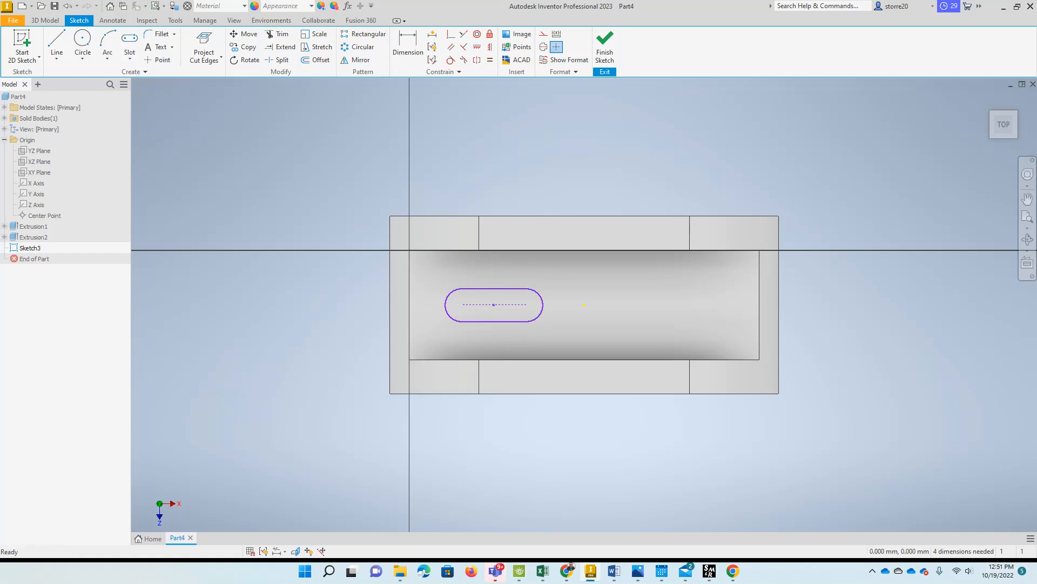
Check the slot dimensions in the reference drawing and align the slot's right arc center horizontally with the projected center point
key(alt+Tab)
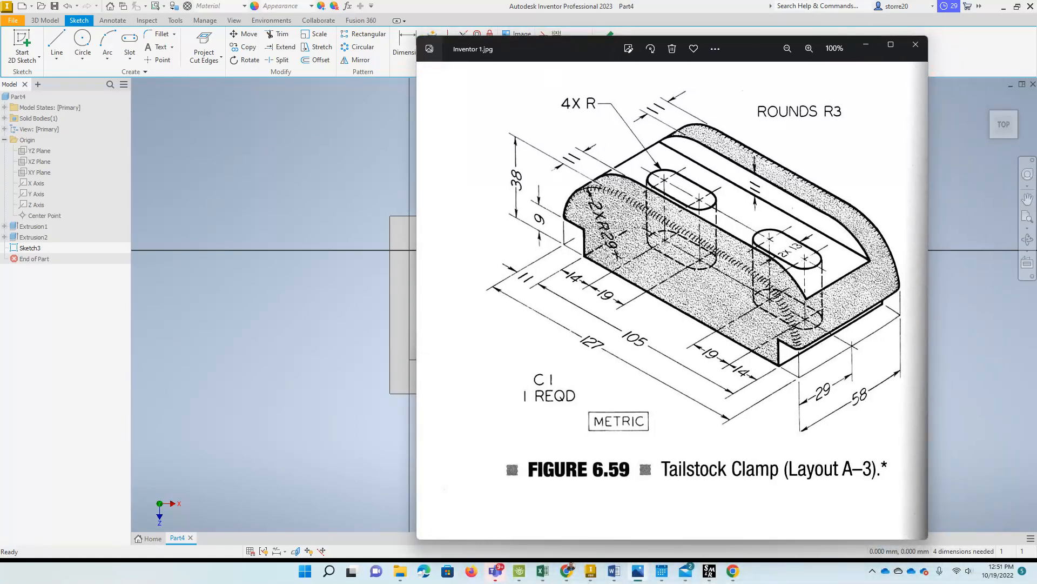
key(alt+Tab)
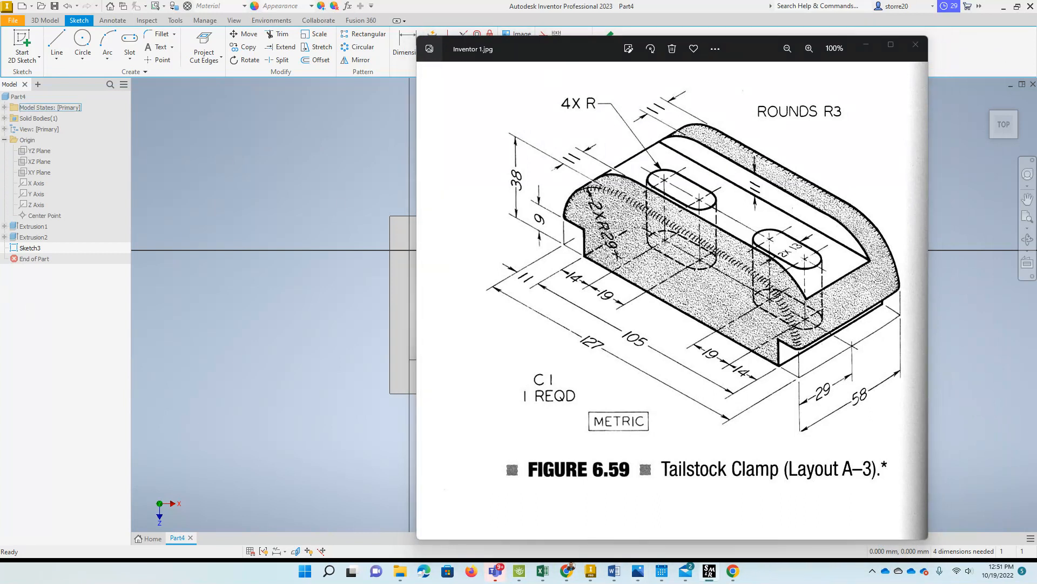
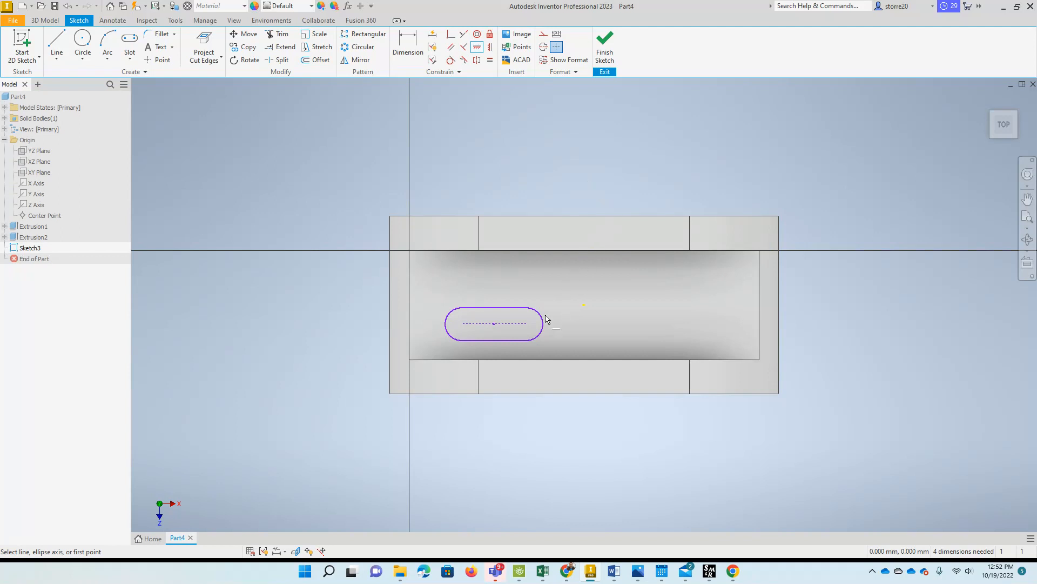
click(527, 324)
click(585, 306)
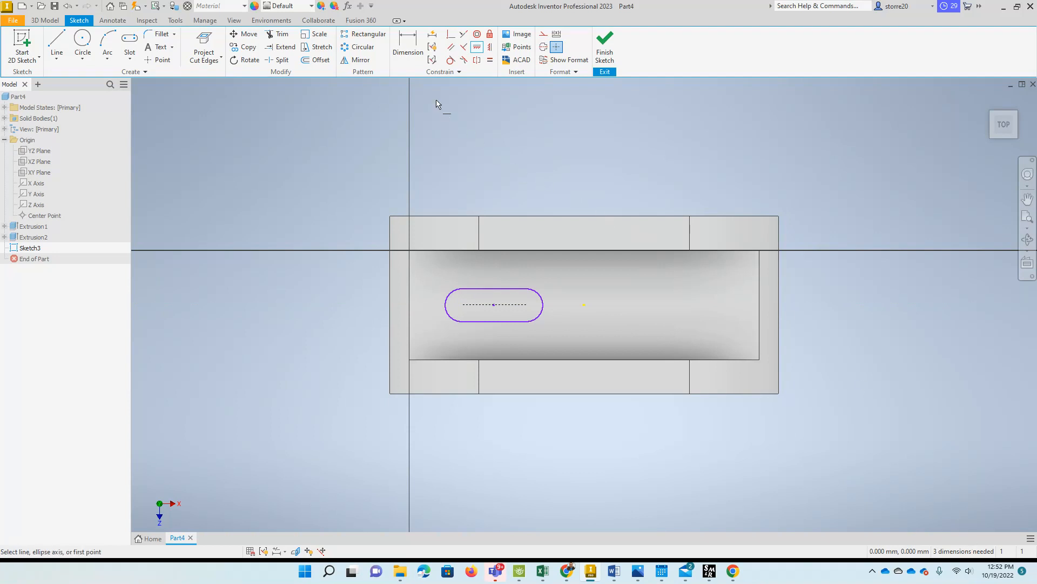
Set the slot's center-to-center distance to 19 mm and view the sketch against the solid at an angle
click(406, 52)
click(520, 304)
click(507, 276)
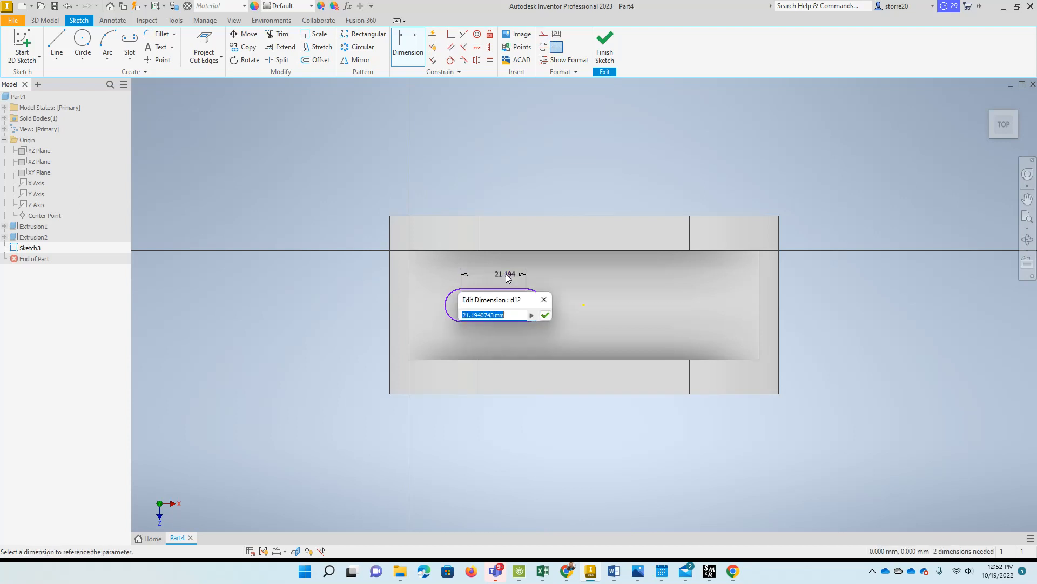
text(19)
key(Return)
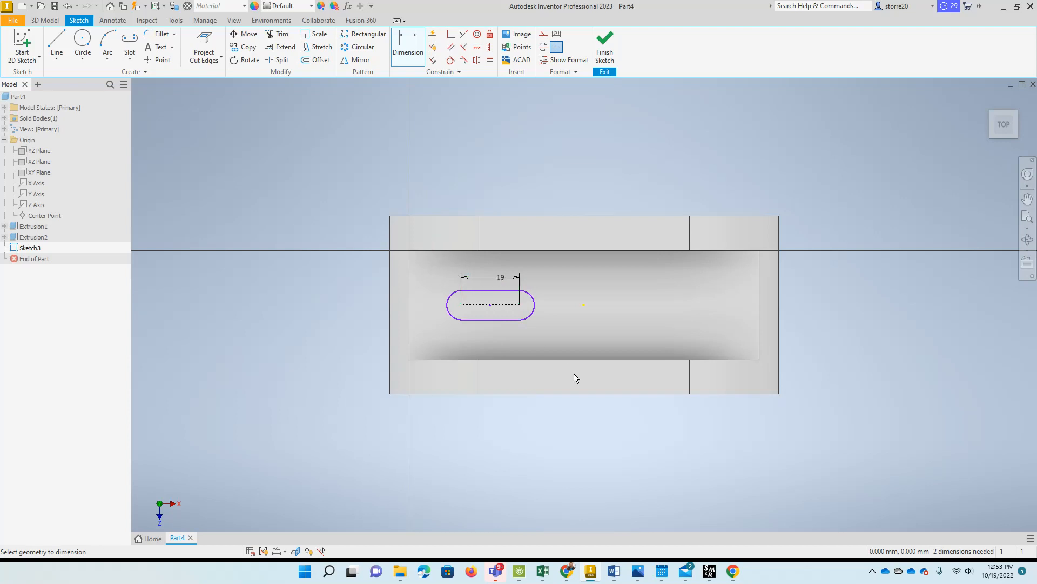
mouse_move(584, 361)
shift+middle_down()
mouse_move(595, 336)
mouse_move(570, 354)
mouse_move(595, 306)
shift+middle_up()
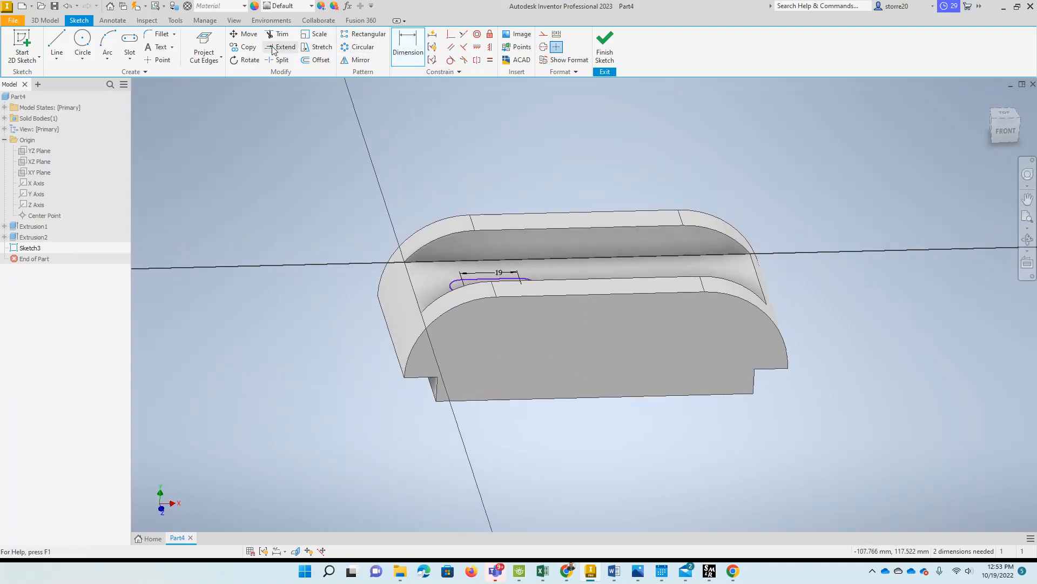
Project the left end of the narrower base into the slot sketch and return to the top view
click(210, 58)
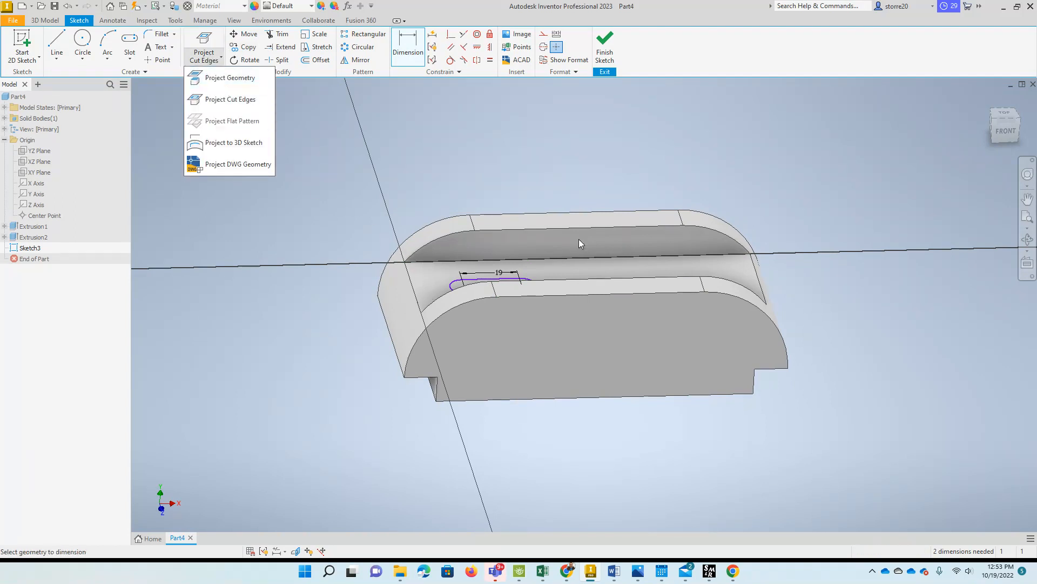
click(232, 78)
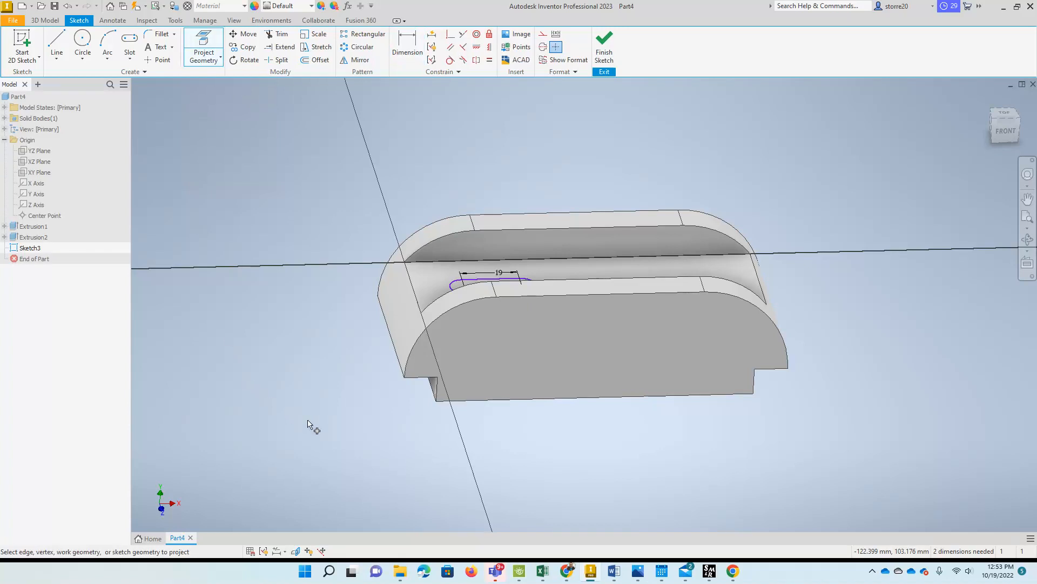
click(431, 388)
click(1004, 115)
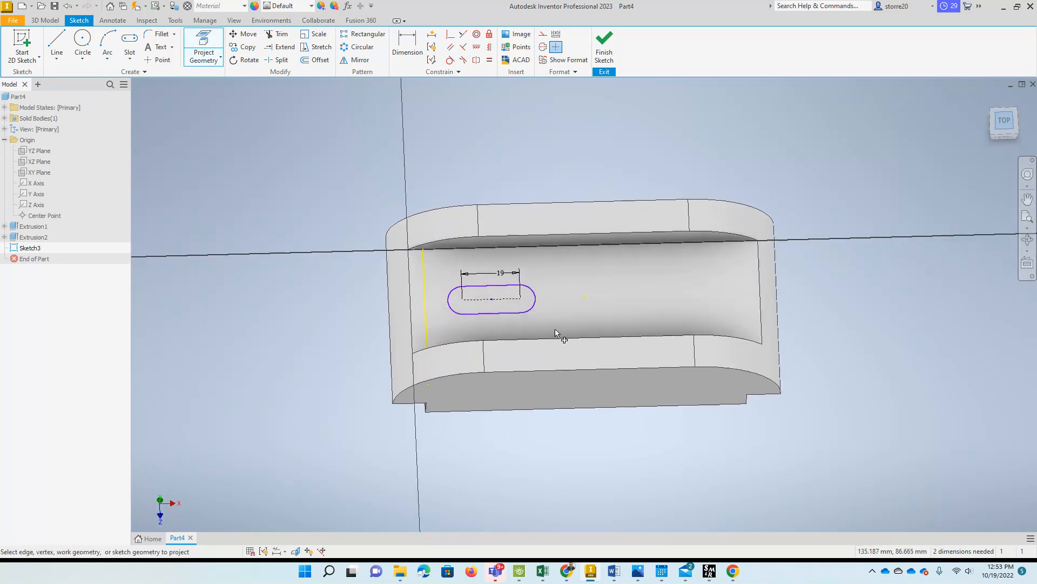
shift+middle_drag(545, 452, 458, 363)
shift+middle_drag(700, 165, 704, 213)
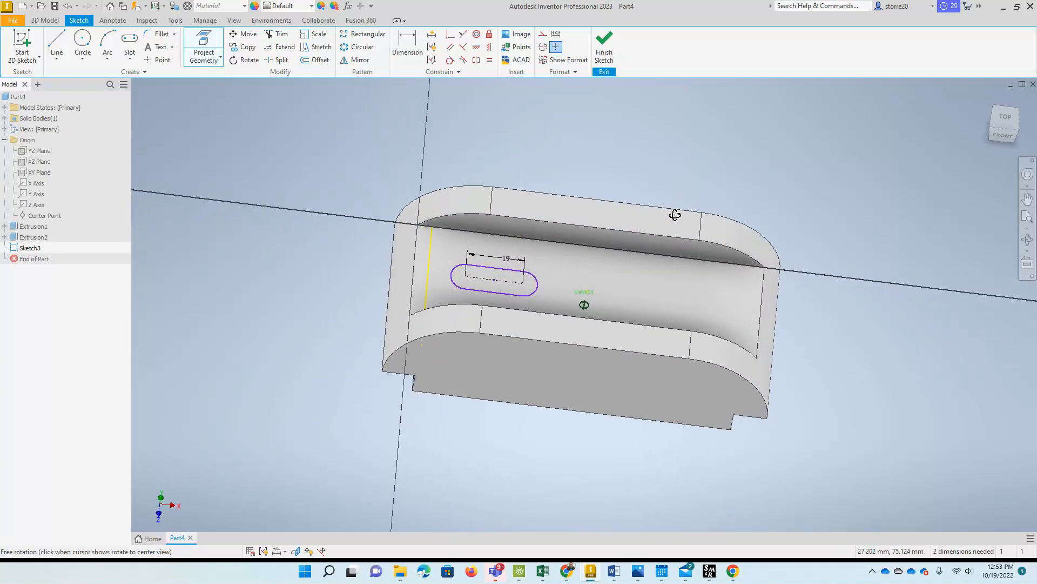
click(1013, 117)
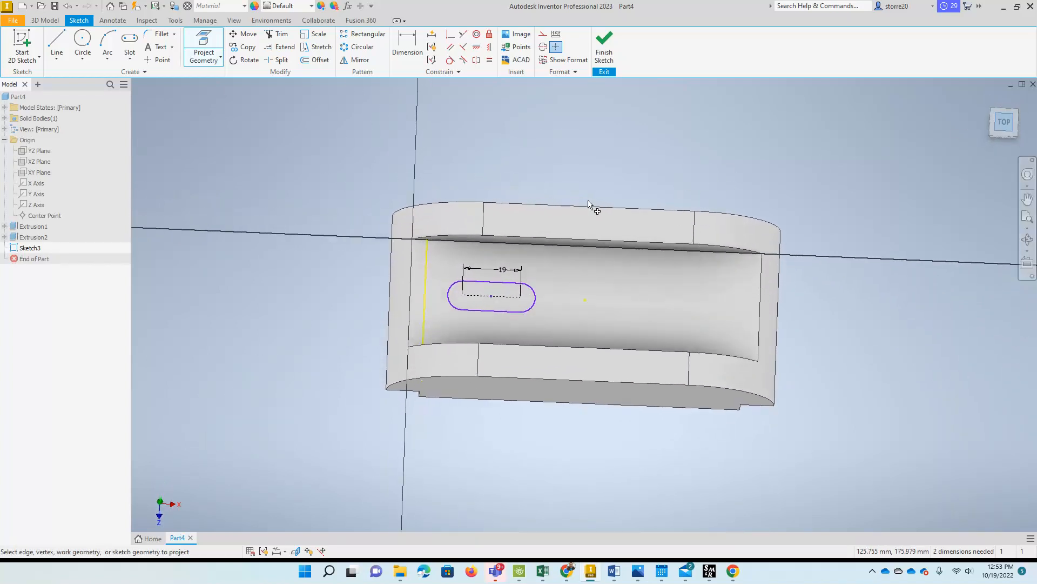
Dimension the slot's left arc center 14 mm from the projected base edge
click(407, 45)
click(458, 305)
click(425, 286)
click(443, 414)
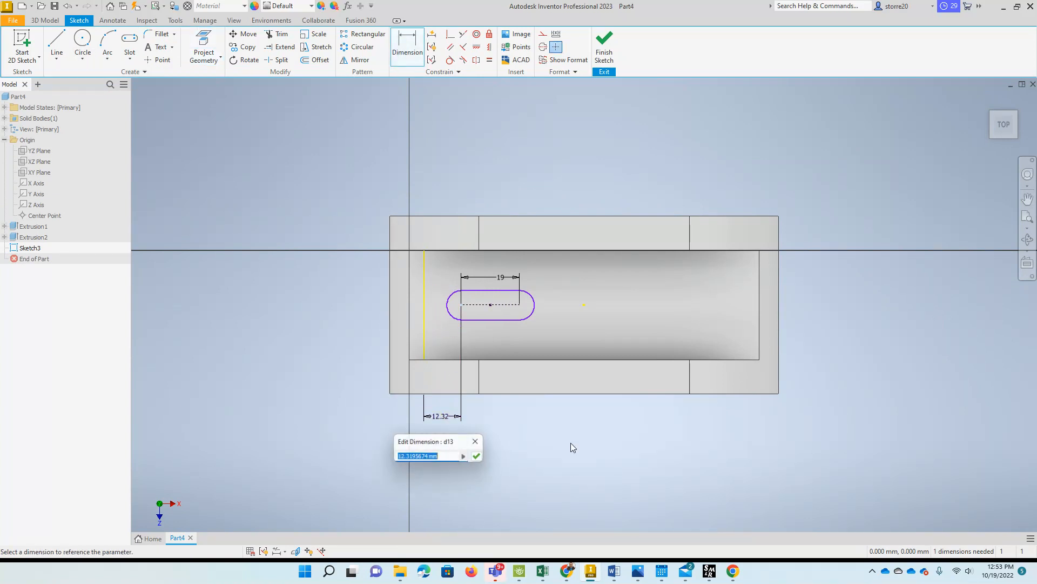
text(14)
key(Return)
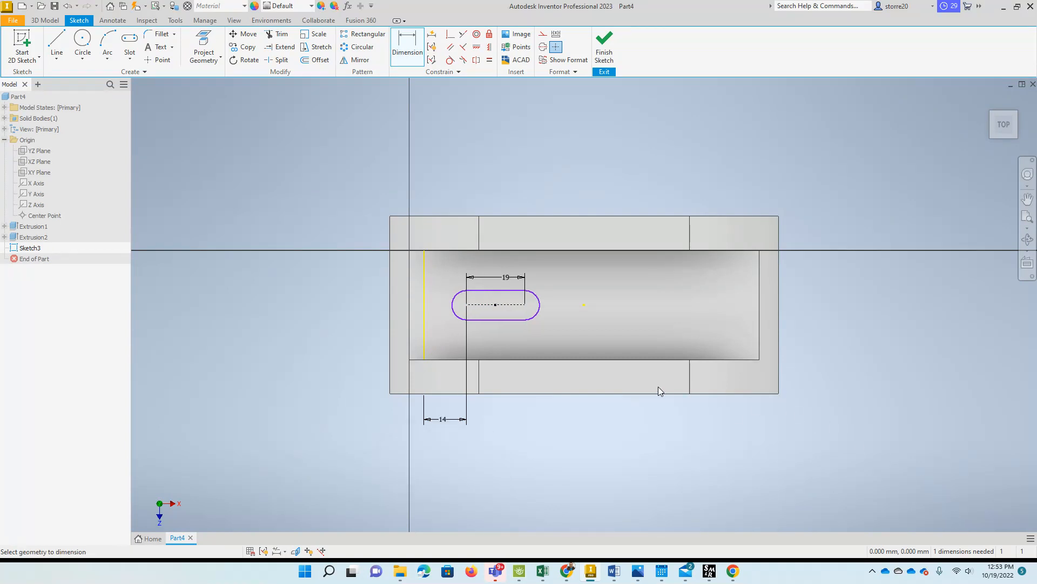
Set the slot's width to 13 mm between its straight sides and finish the sketch
click(508, 322)
click(513, 291)
click(559, 307)
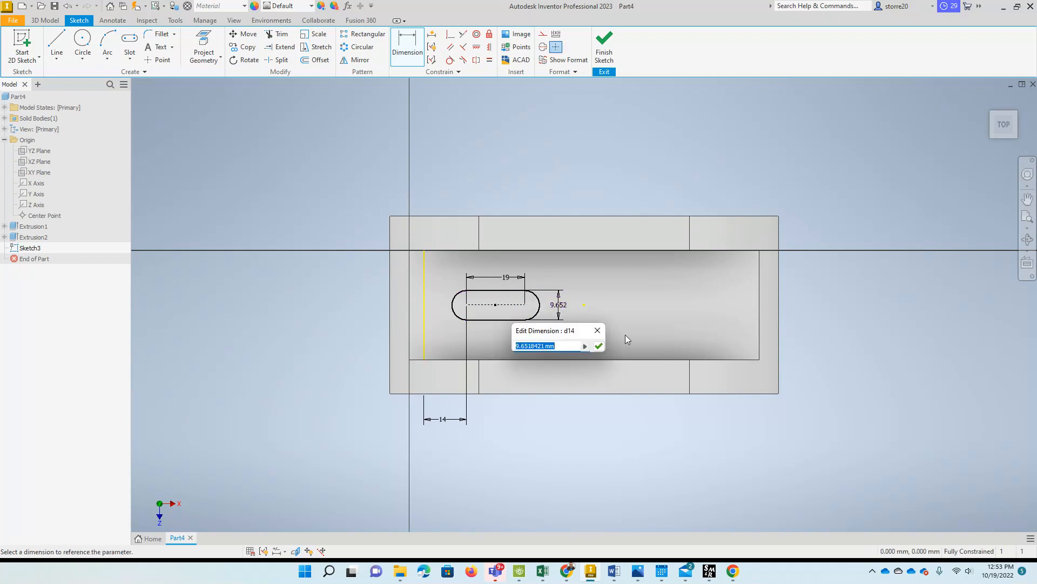
text(13)
key(Return)
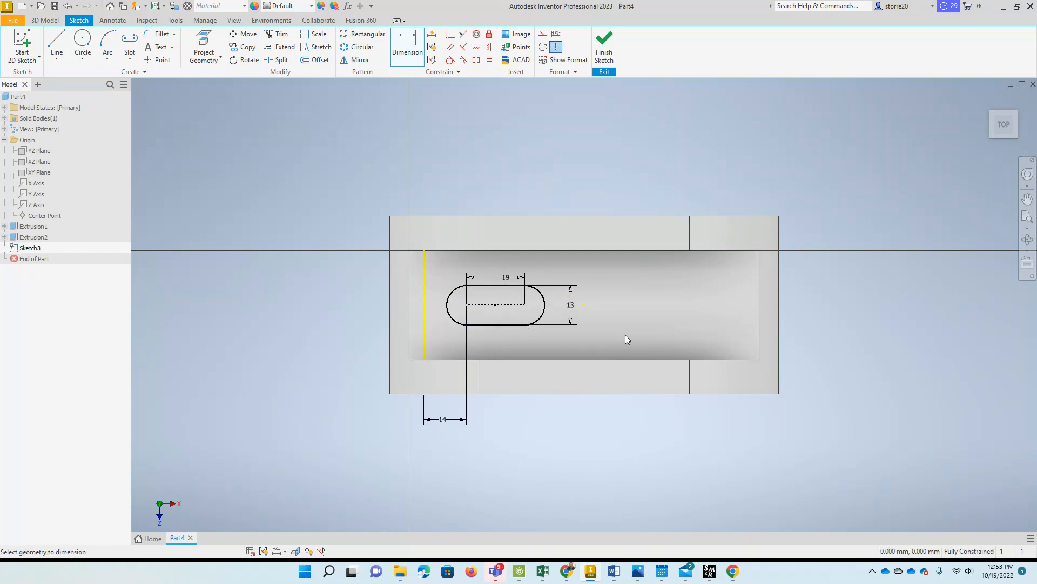
click(607, 44)
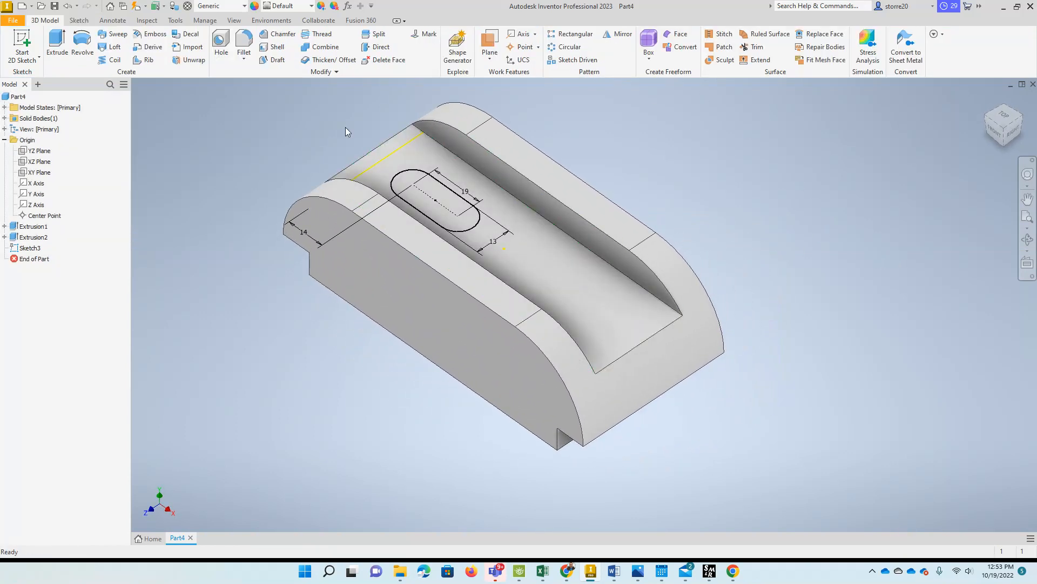
Extrude the slot profile as a cut through all of the body
click(56, 46)
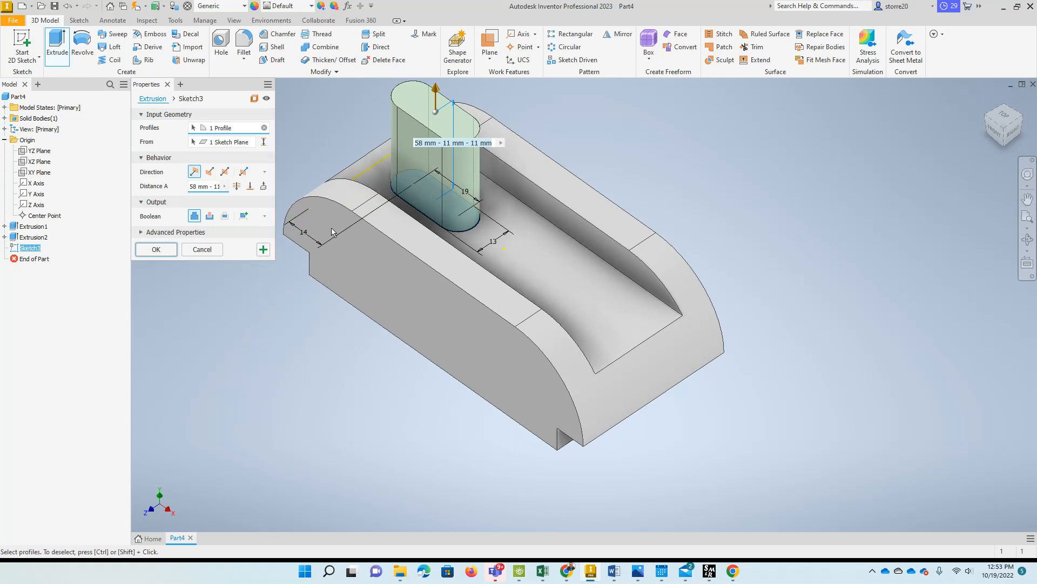
click(210, 216)
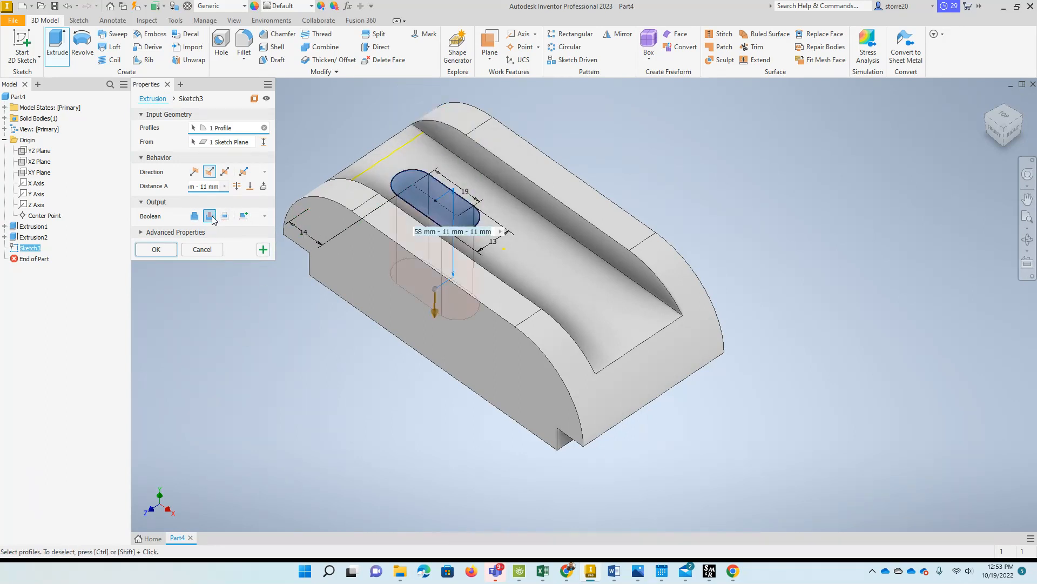
click(237, 187)
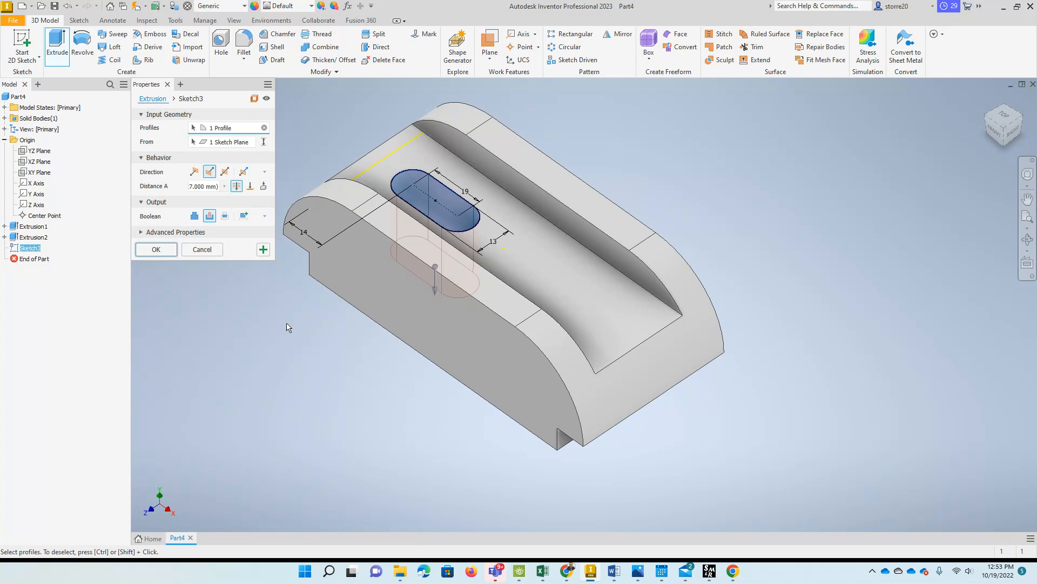
click(157, 250)
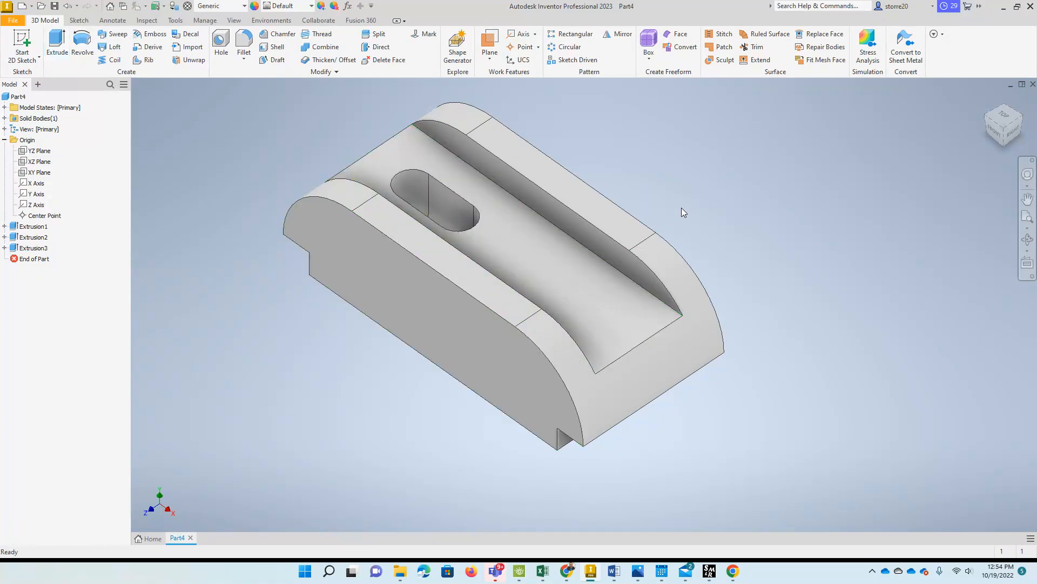
shift+middle_drag(679, 189, 675, 219)
key(F6)
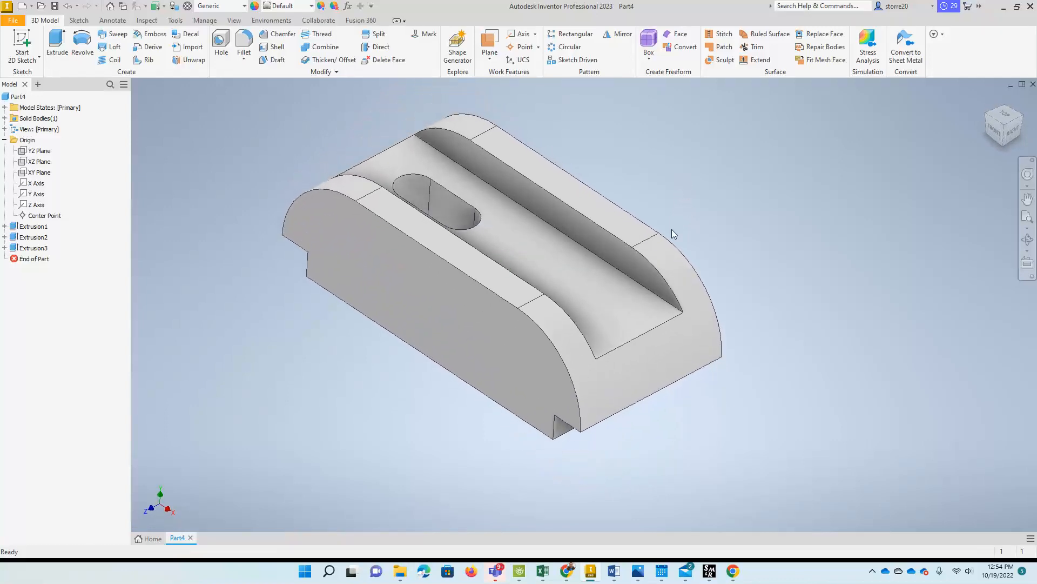
Check the second slot in the reference drawing and examine the origin planes for one midway along the part's length
drag(1036, 151, 389, 66)
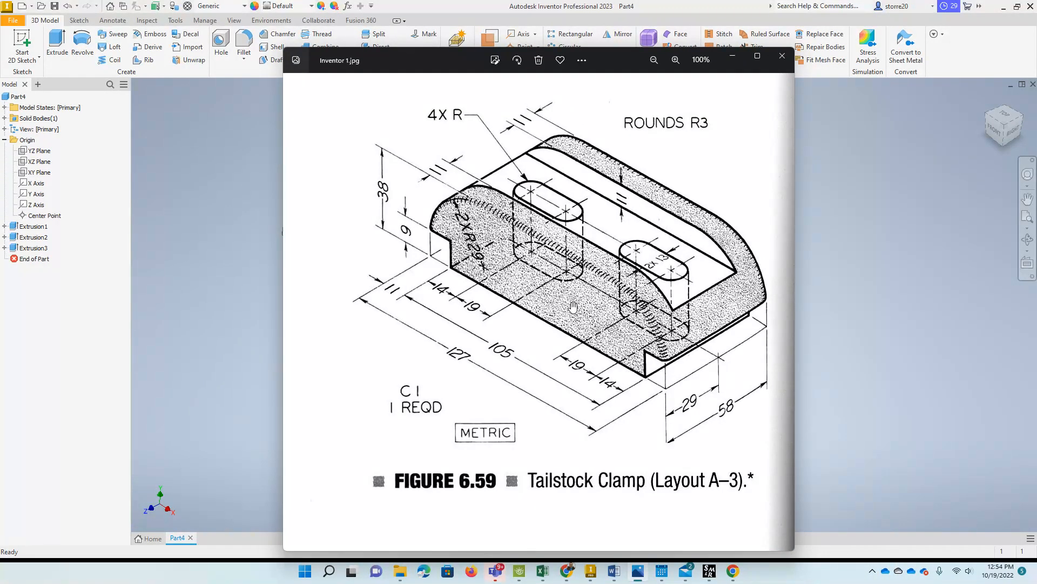
drag(456, 60, 1036, 146)
shift+middle_drag(806, 304, 810, 264)
click(48, 215)
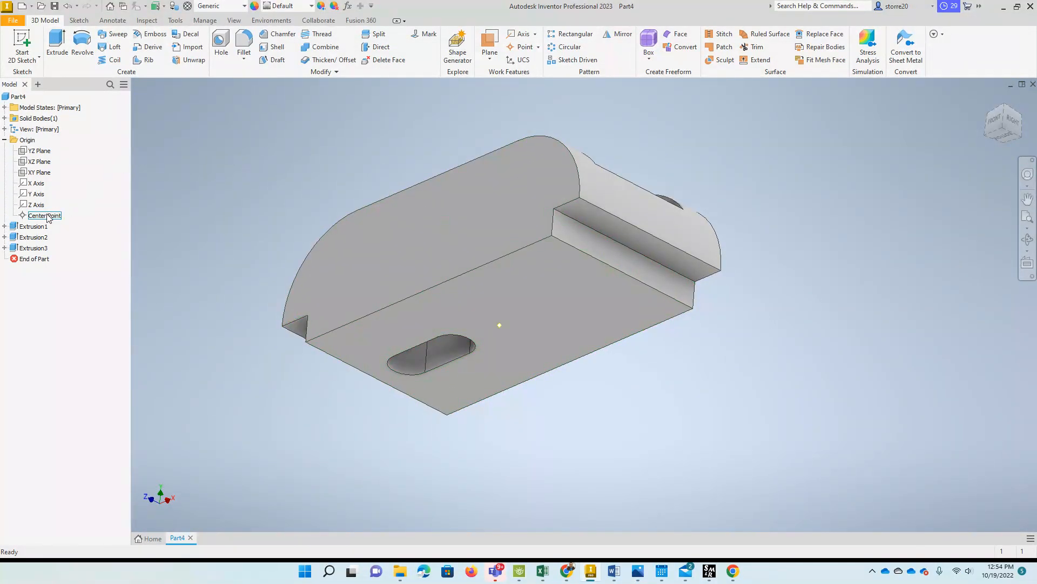
click(47, 173)
click(46, 161)
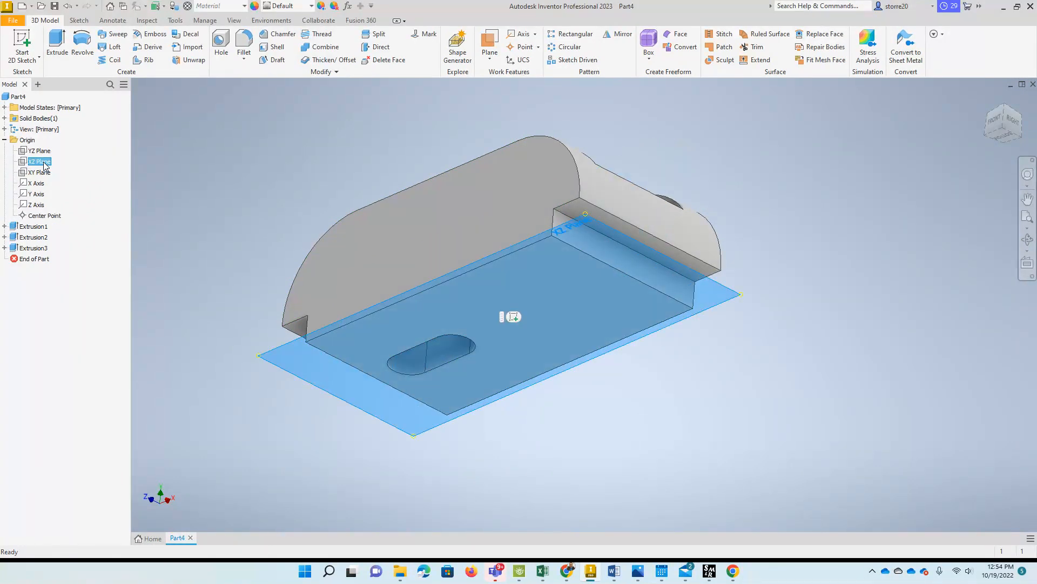
click(41, 151)
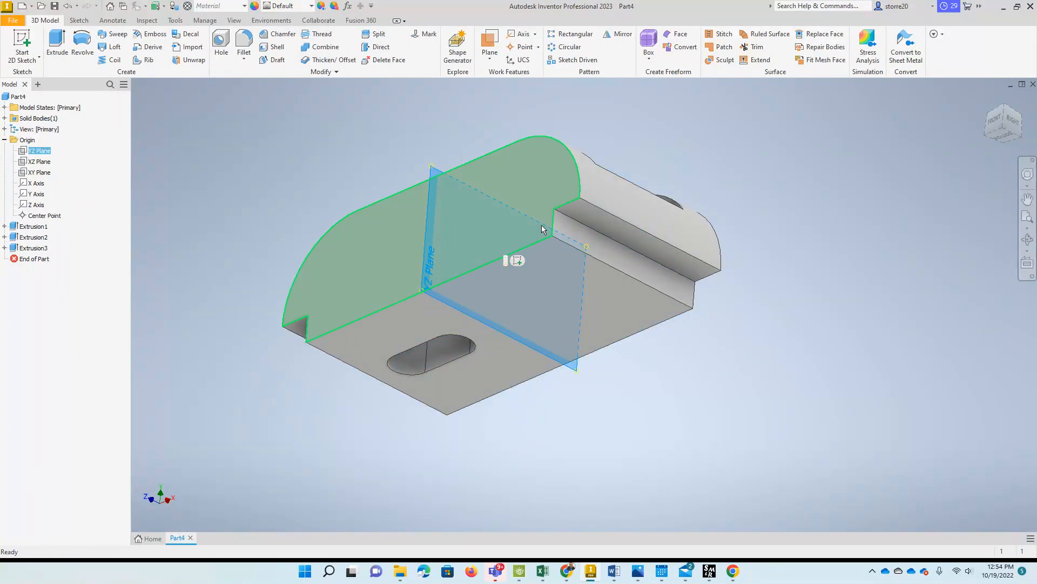
key(F6)
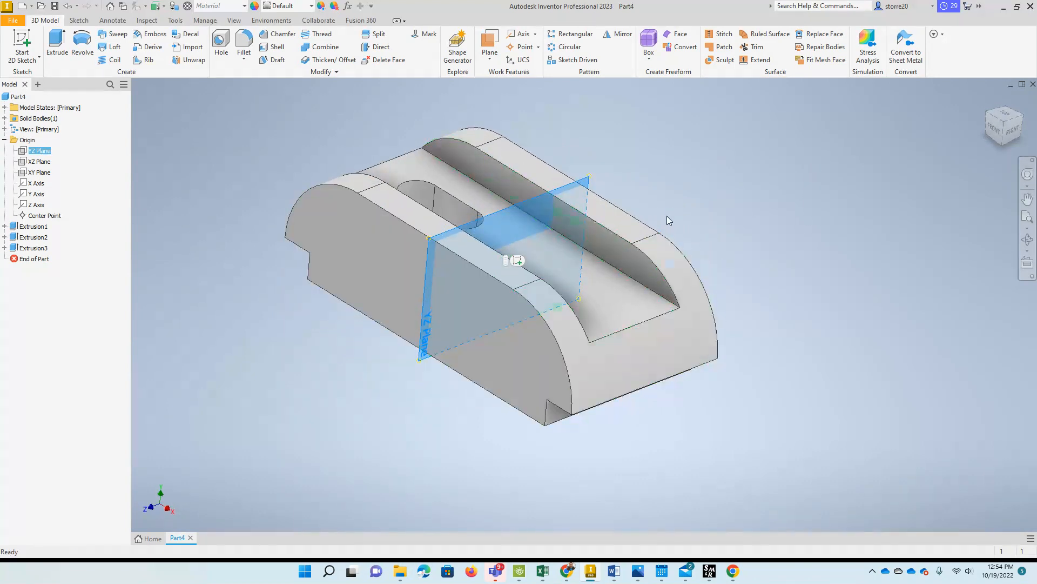
shift+middle_drag(669, 225, 674, 226)
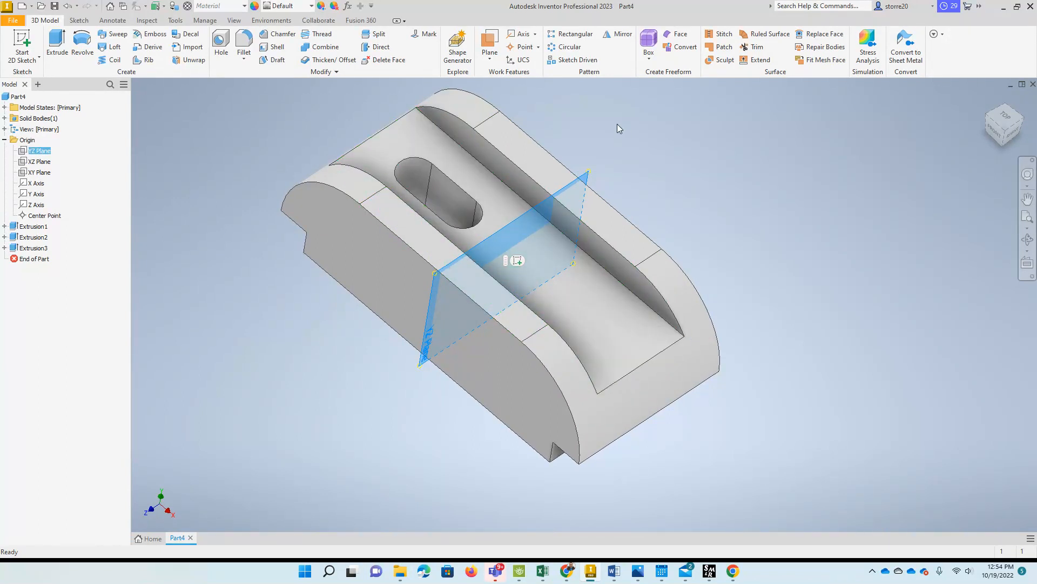
click(706, 157)
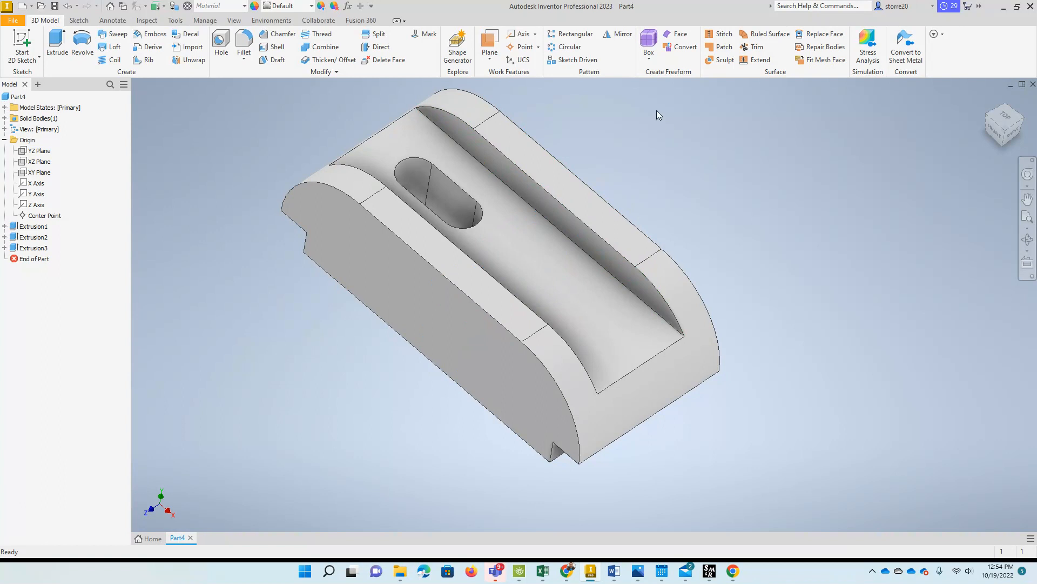
Mirror the slot cut about the YZ plane and inspect both slots from below and above
click(618, 36)
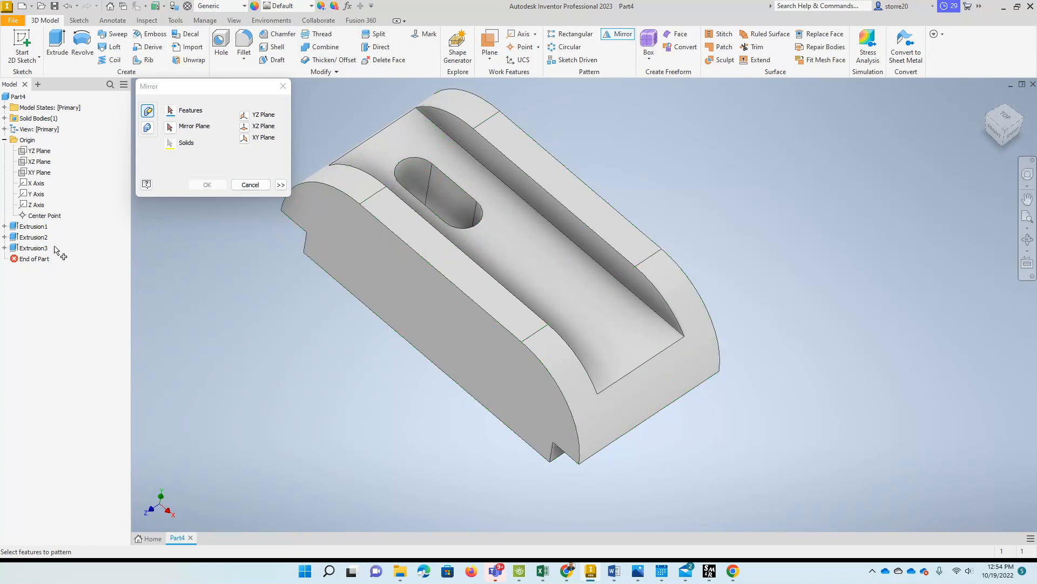
click(35, 248)
click(189, 129)
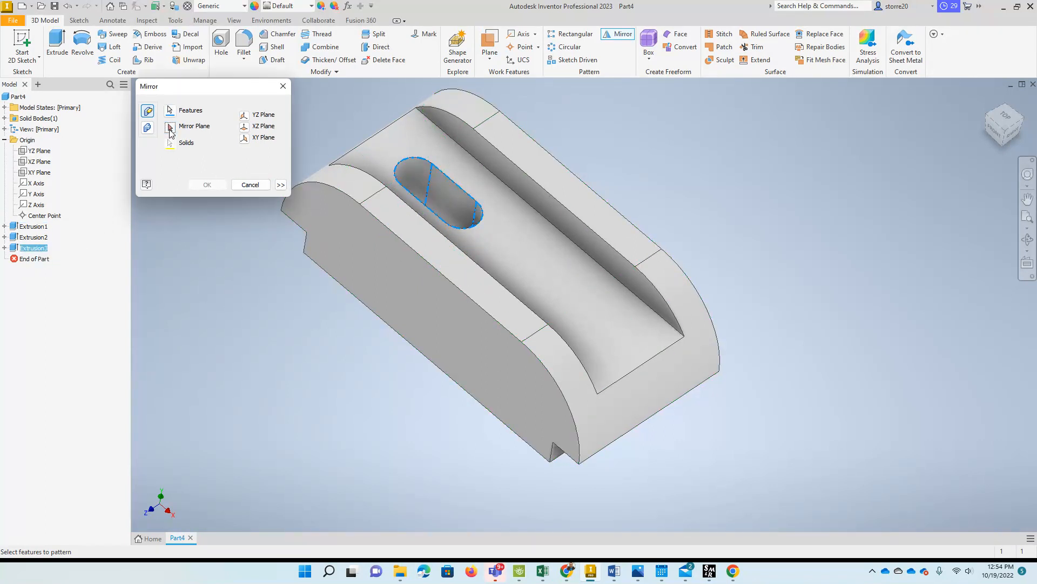
click(6, 143)
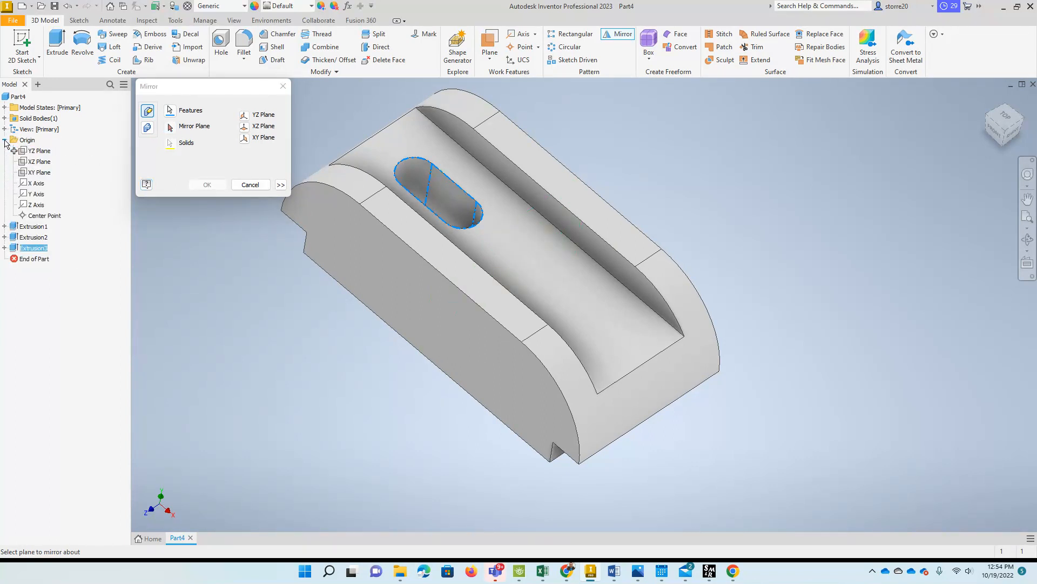
click(41, 153)
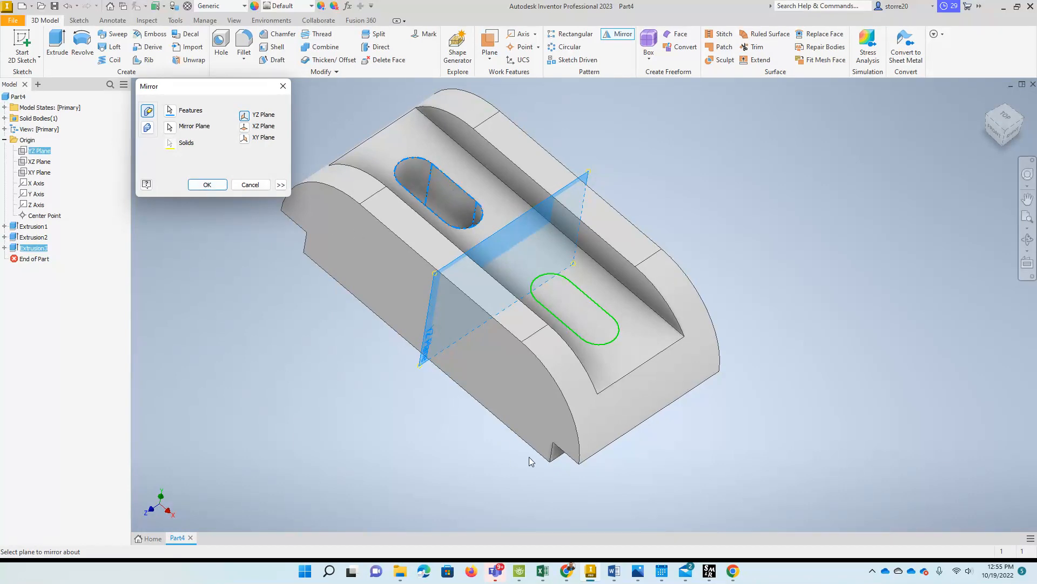
click(207, 185)
mouse_move(747, 308)
shift+middle_down()
mouse_move(746, 329)
mouse_move(750, 244)
mouse_move(752, 294)
mouse_move(760, 283)
mouse_move(669, 297)
shift+middle_up()
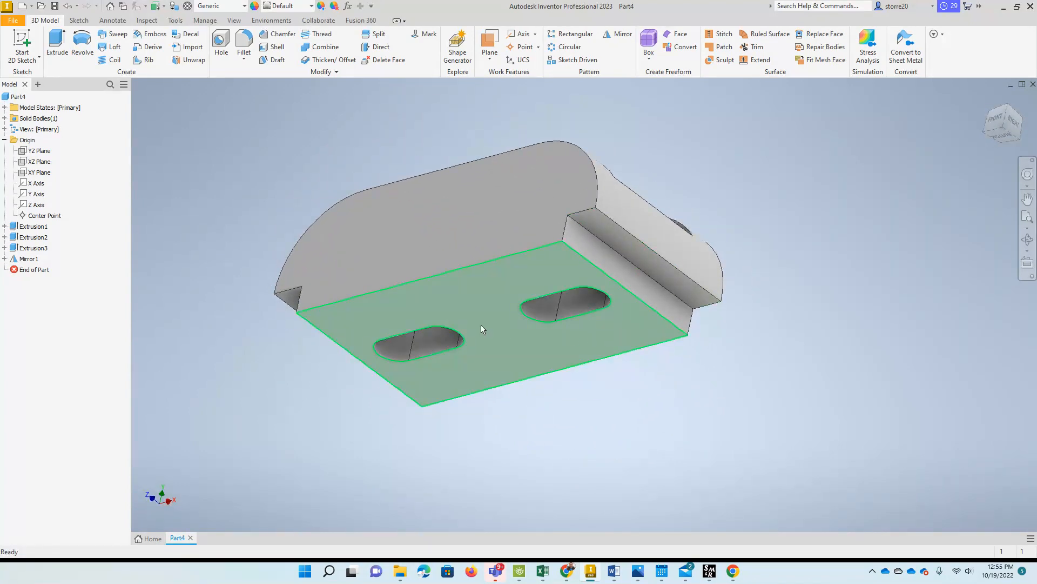
shift+middle_drag(641, 332, 708, 271)
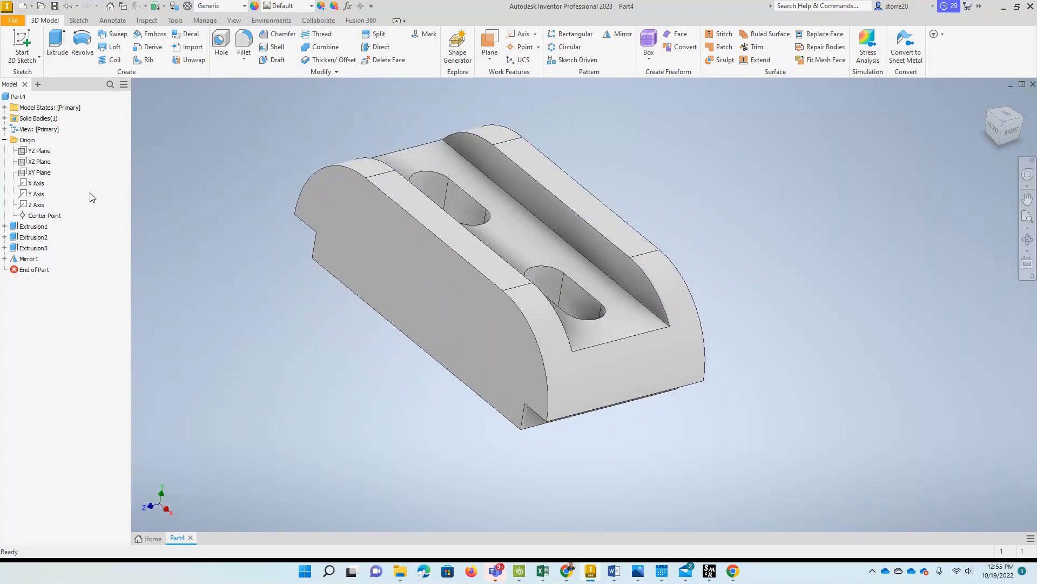
mouse_move(693, 232)
shift+middle_down()
mouse_move(708, 239)
mouse_move(718, 227)
shift+middle_up()
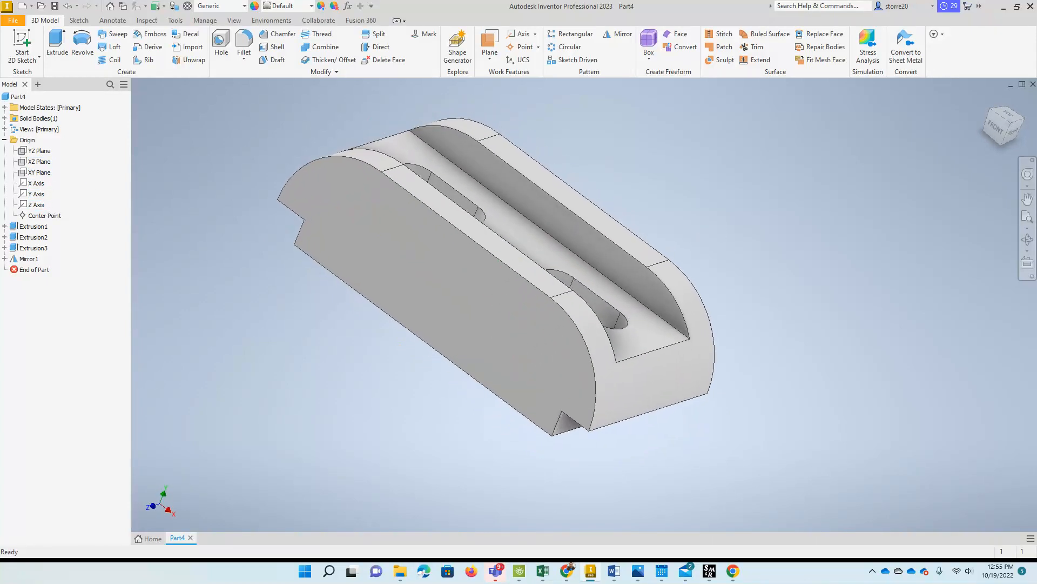
Check the rounds in the reference drawing and fillet the outer curved top edges on both long sides with a 3 mm radius
key(alt+Tab)
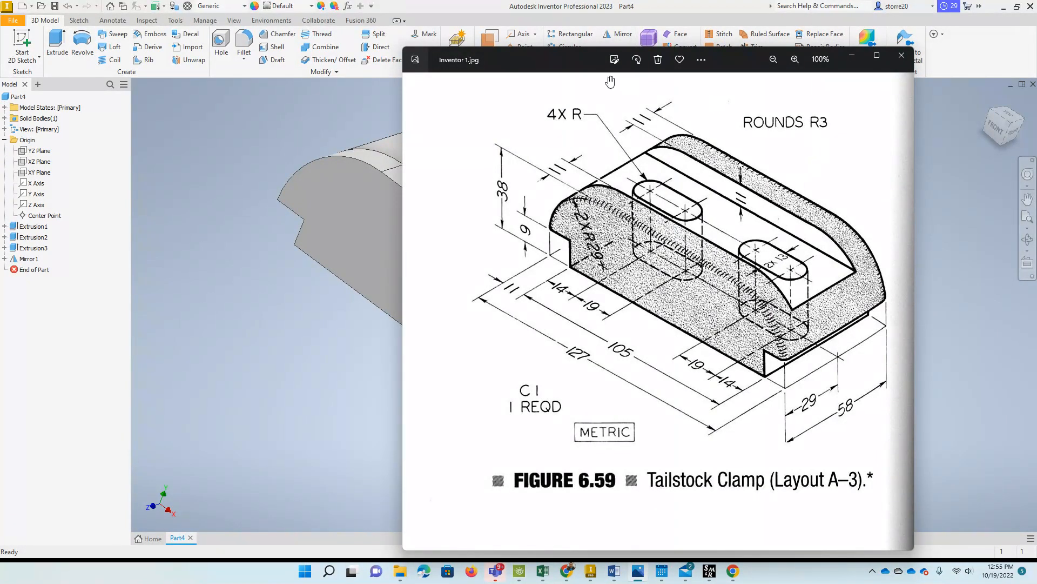
key(alt+Tab)
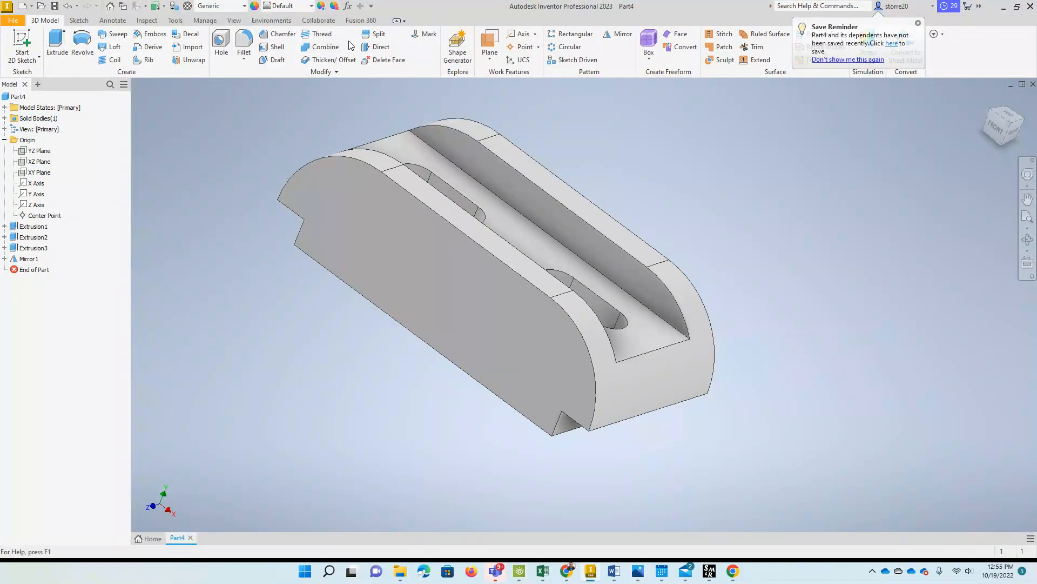
click(244, 58)
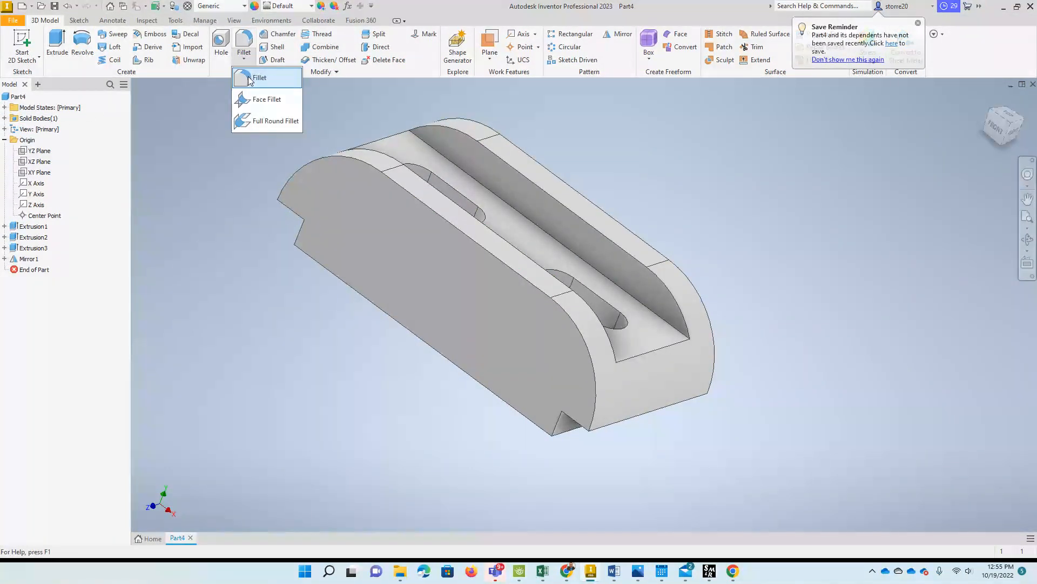
click(257, 74)
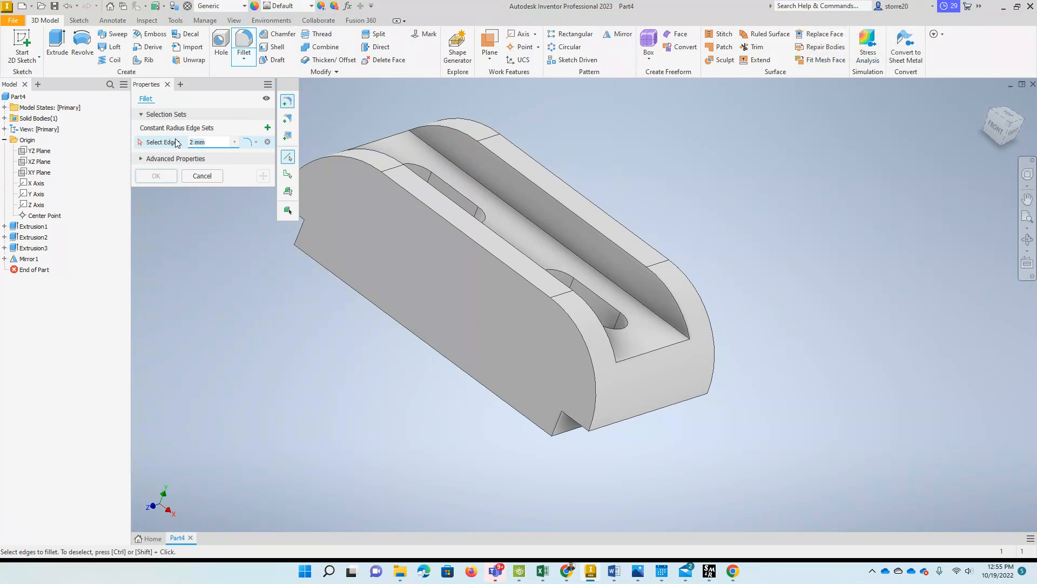
click(352, 160)
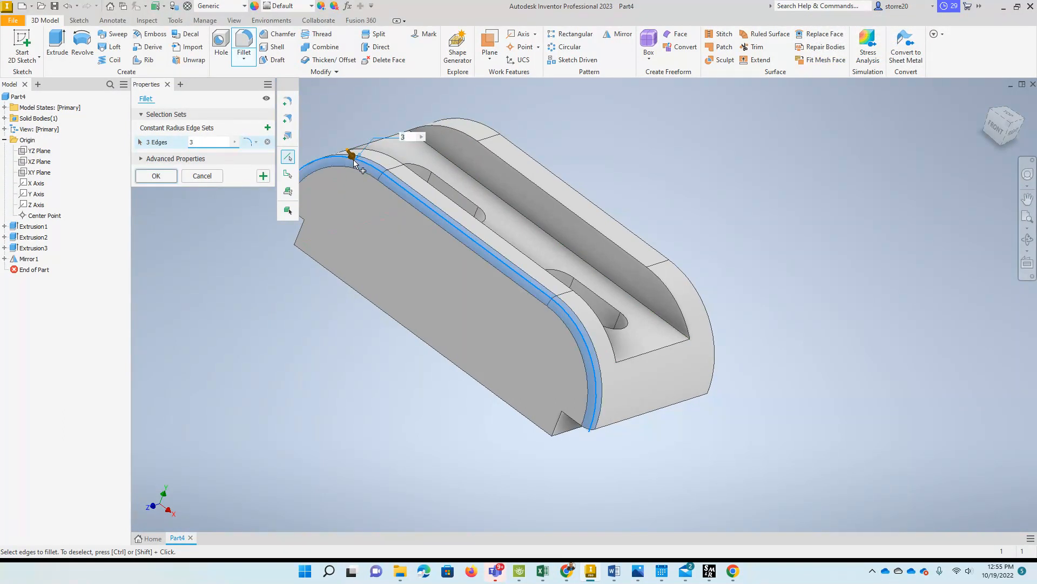
click(478, 124)
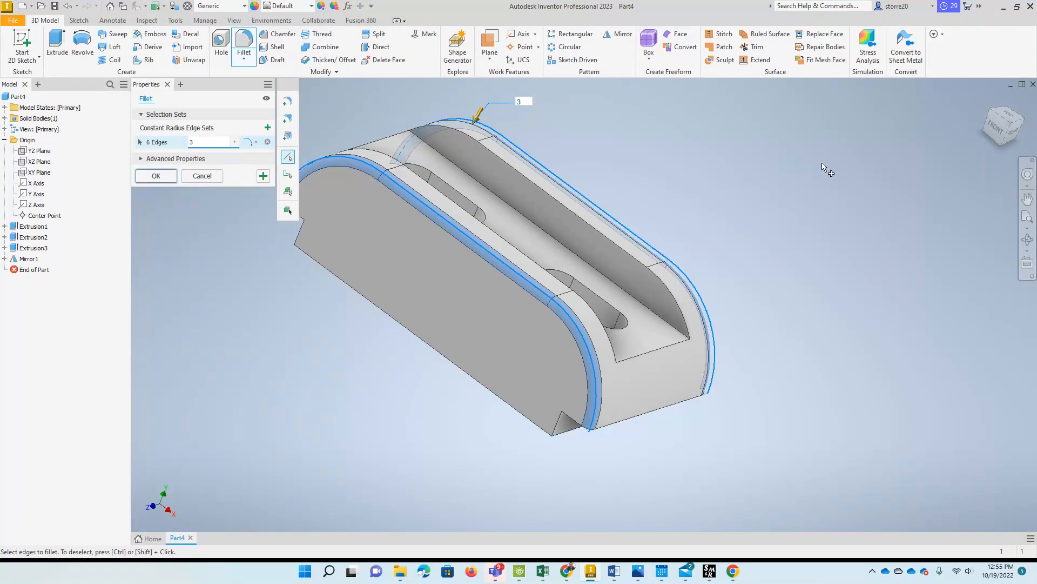
click(156, 176)
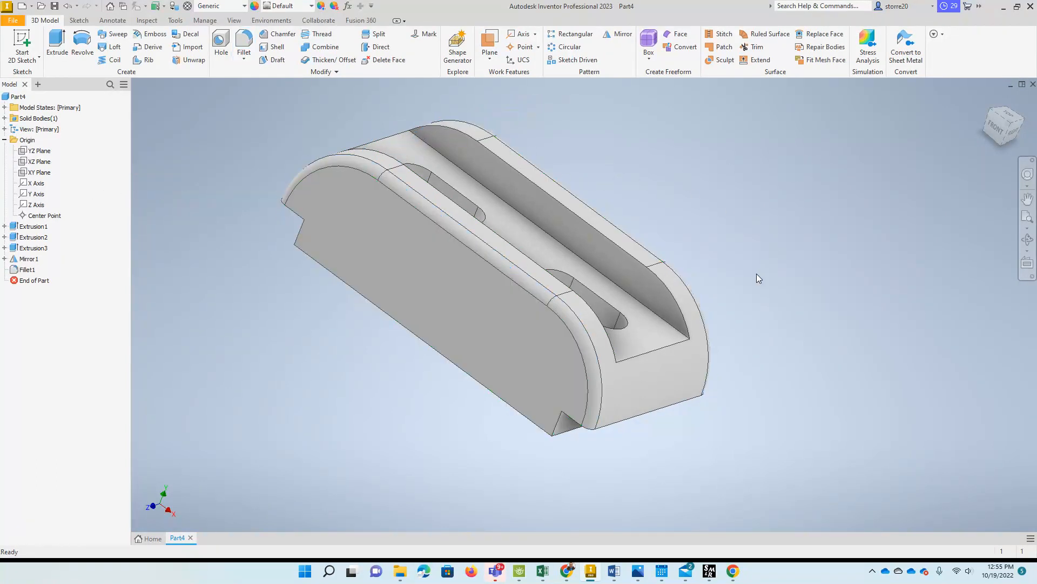
shift+middle_drag(764, 277, 744, 269)
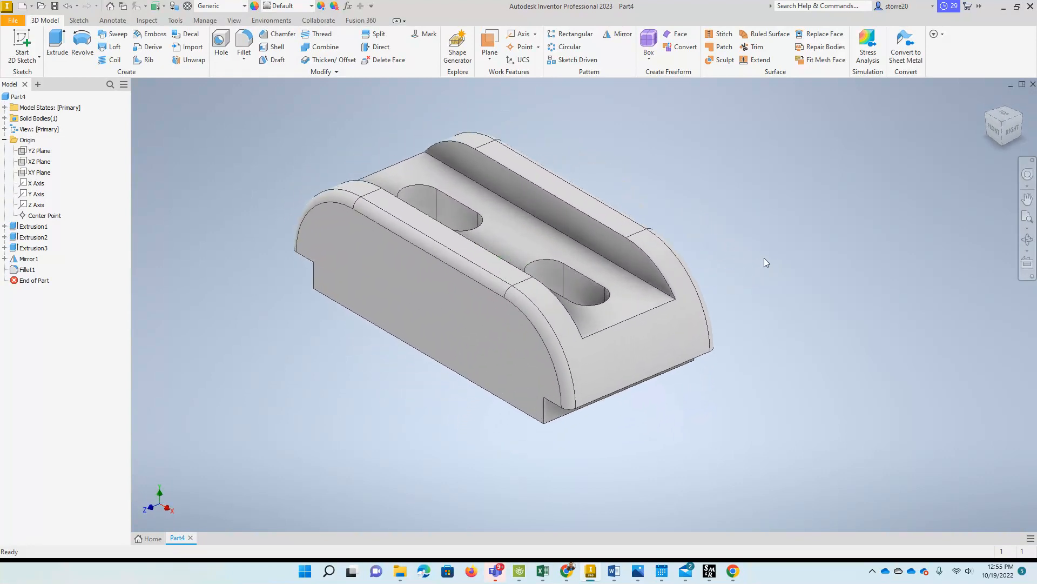